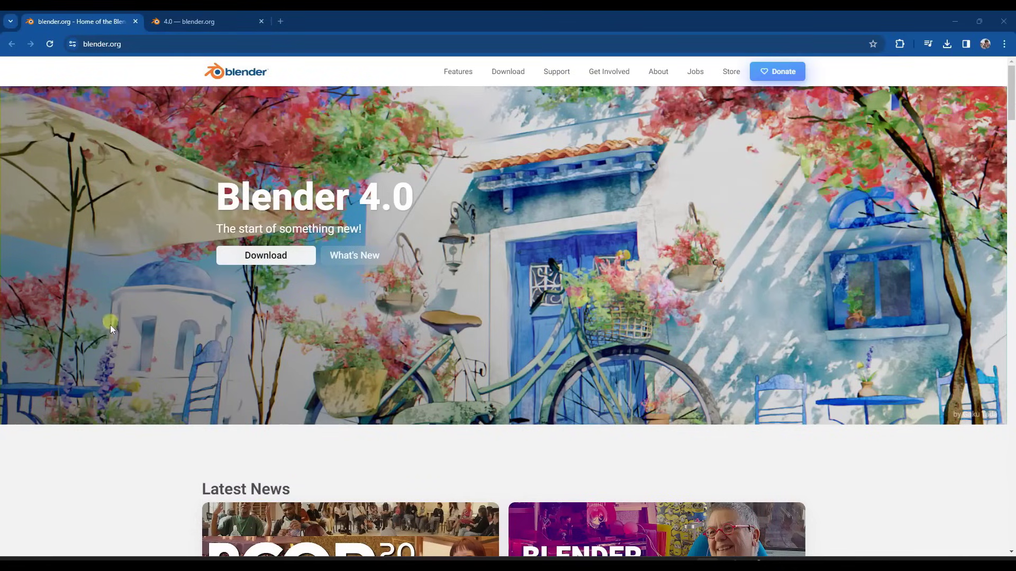
- View the available builds in Blender Launcher, return to the installed Stable versions, and minimise the launcher
{"action": "left_click", "coordinate": [261, 260]}
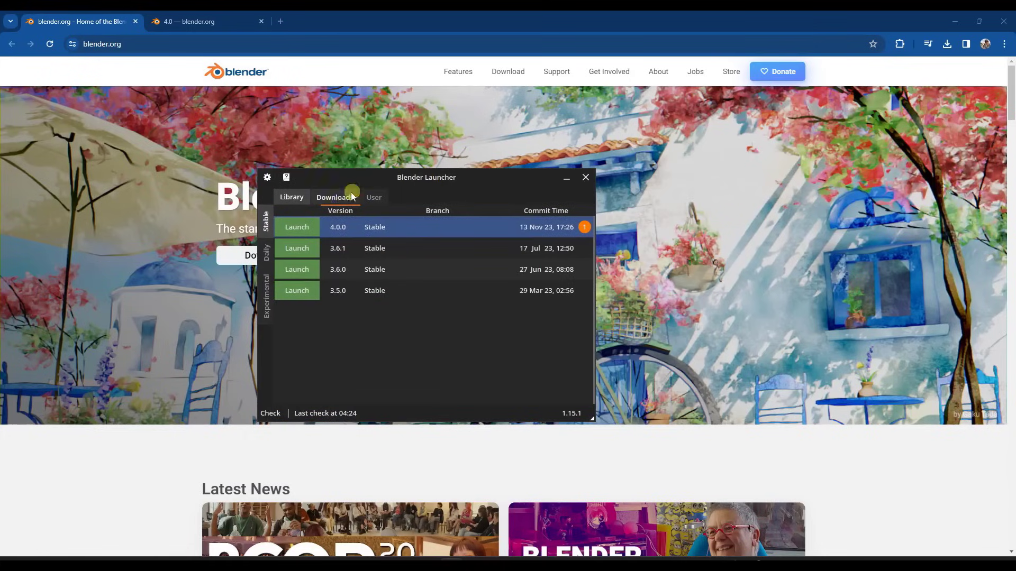
{"action": "left_click", "coordinate": [338, 202]}
{"action": "left_click", "coordinate": [285, 198]}
{"action": "left_click", "coordinate": [566, 178]}
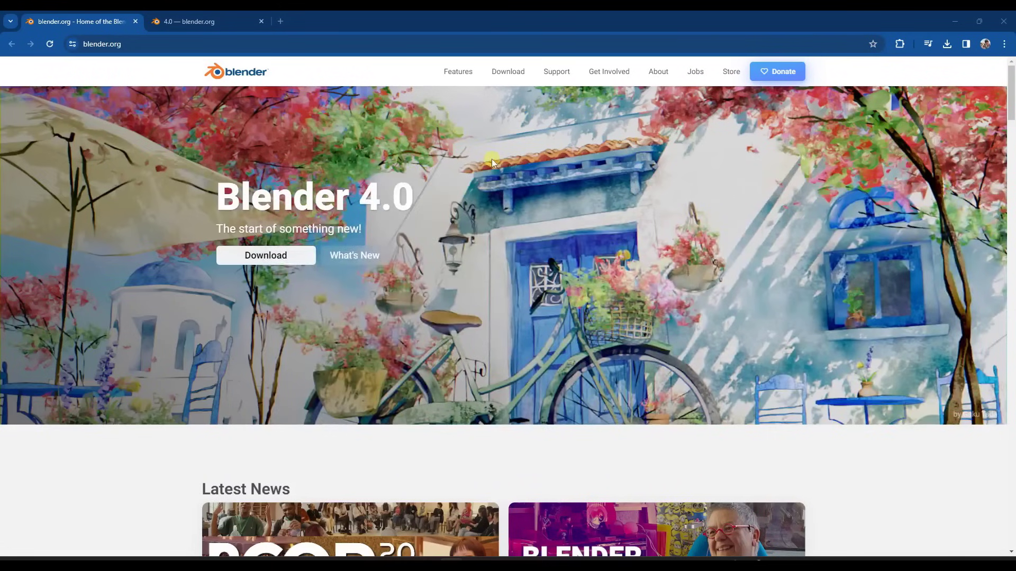
- Open the Blender 4.0 release notes and read the Principled BSDF changes under Shading & Texturing
{"action": "left_click", "coordinate": [368, 257]}
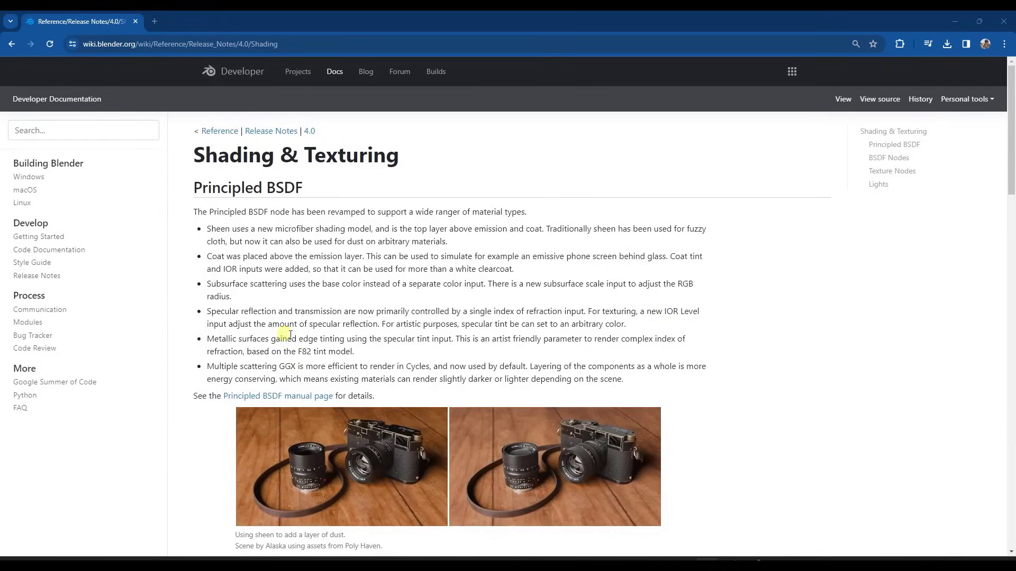
{"action": "scroll", "coordinate": [401, 293], "scroll_direction": "down", "scroll_amount": 1}
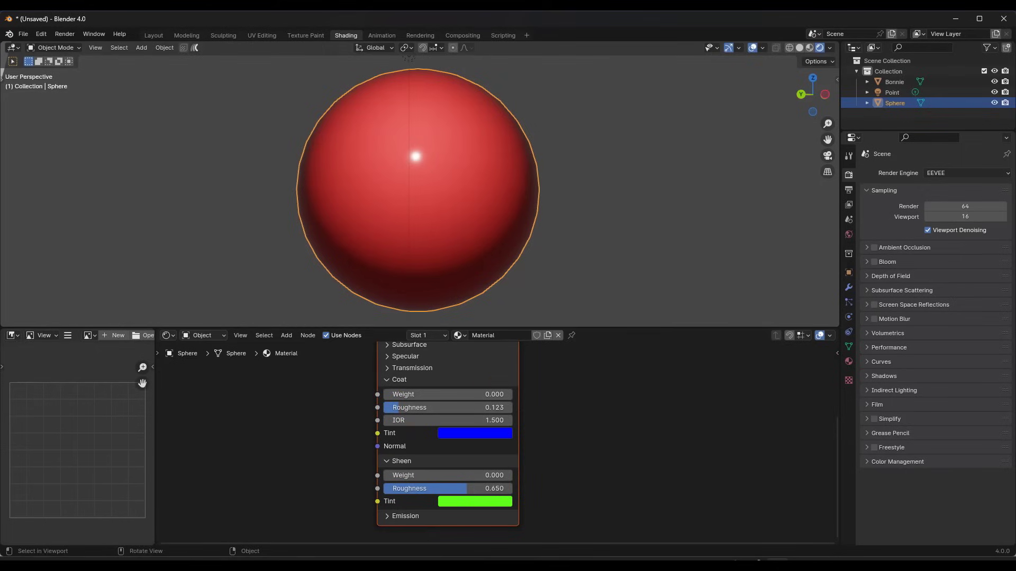
- Set the Coat weight of the sphere's Principled BSDF material to 1.000
{"action": "scroll", "coordinate": [466, 413], "scroll_direction": "down", "scroll_amount": 2}
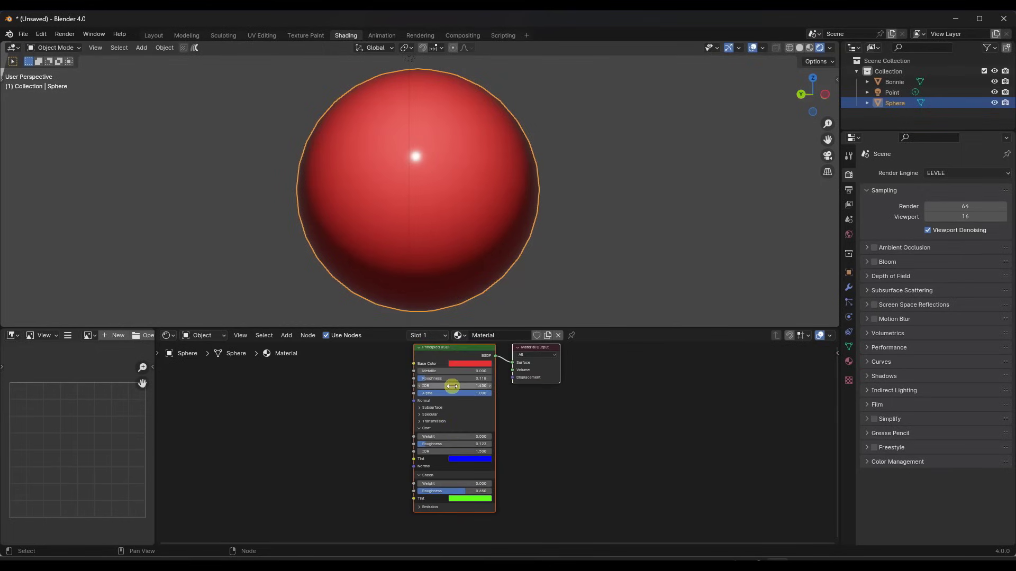
{"action": "left_click", "coordinate": [419, 431]}
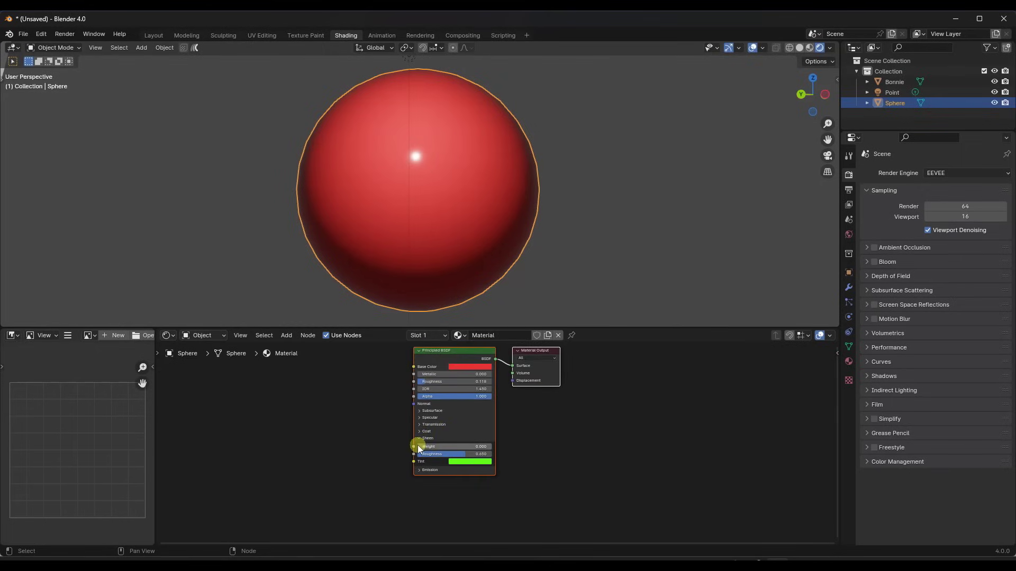
{"action": "left_click", "coordinate": [419, 438]}
{"action": "left_click", "coordinate": [419, 439]}
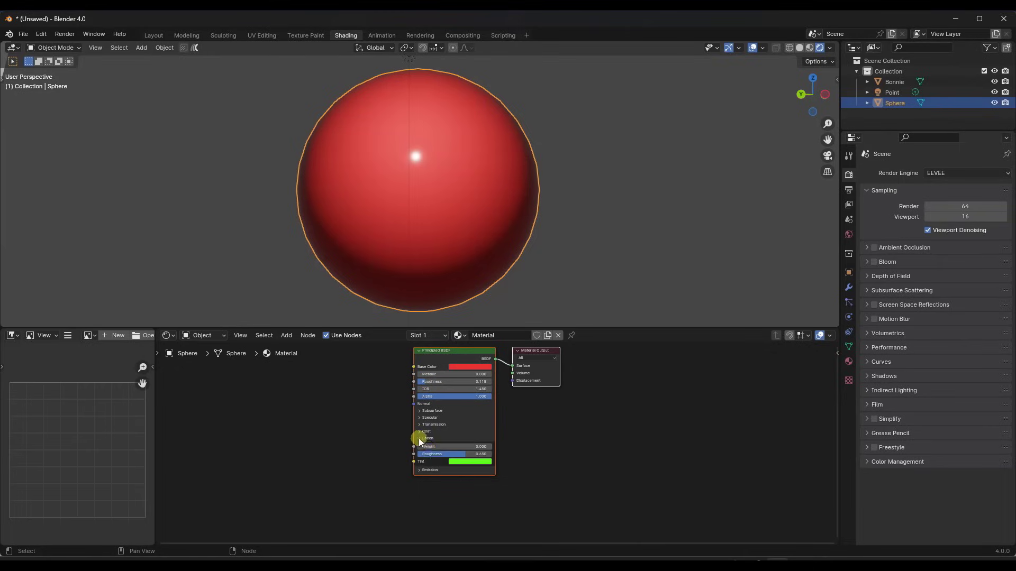
{"action": "scroll", "coordinate": [420, 443], "scroll_direction": "up", "scroll_amount": 3}
{"action": "left_click", "coordinate": [408, 418]}
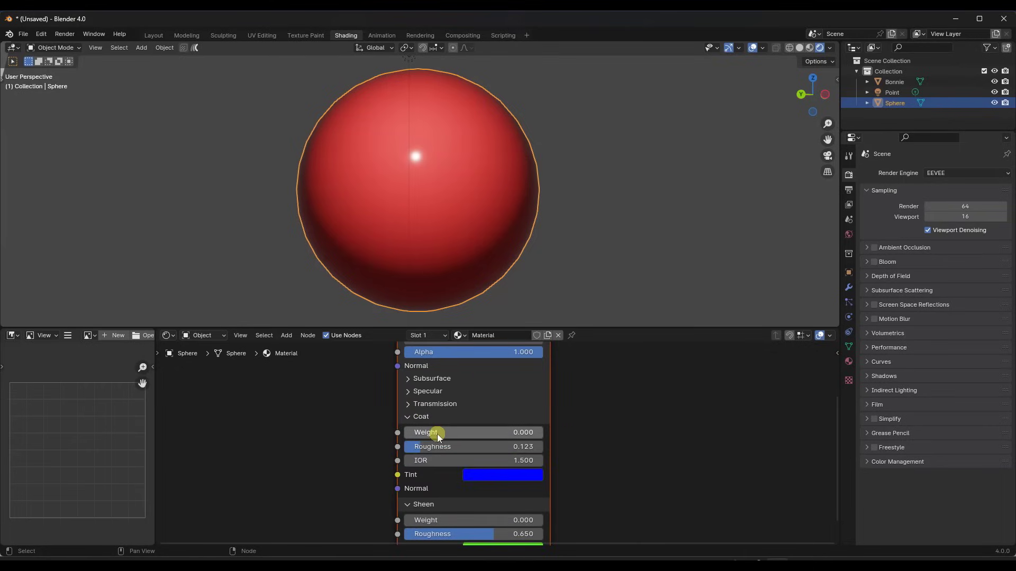
{"action": "left_click_drag", "start_coordinate": [437, 437], "coordinate": [605, 438]}
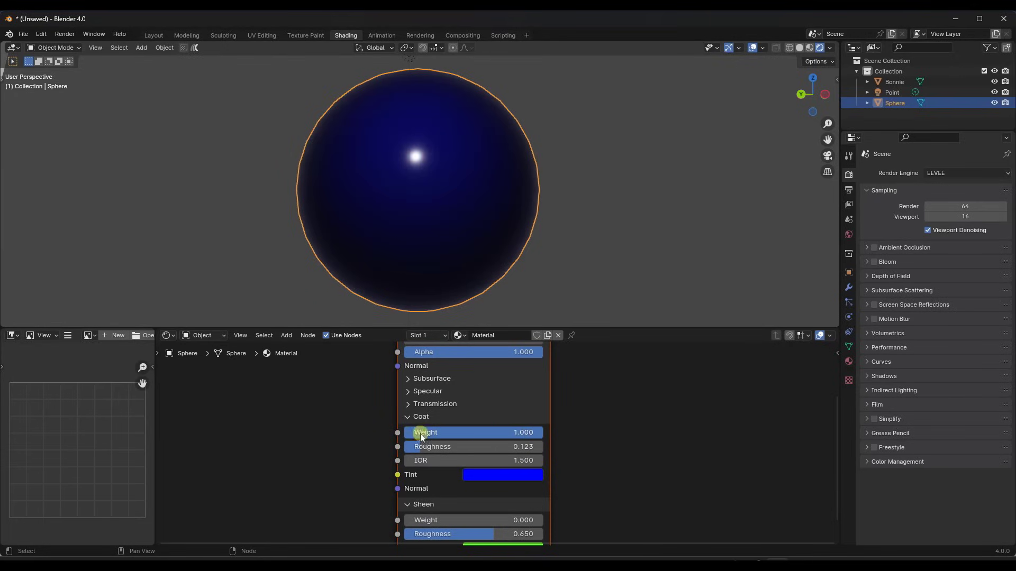
- Change the sphere material's Coat tint to a bright green with hue about 0.300 and saturation about 0.988
{"action": "left_click", "coordinate": [502, 475]}
{"action": "left_click_drag", "start_coordinate": [522, 334], "coordinate": [475, 327]}
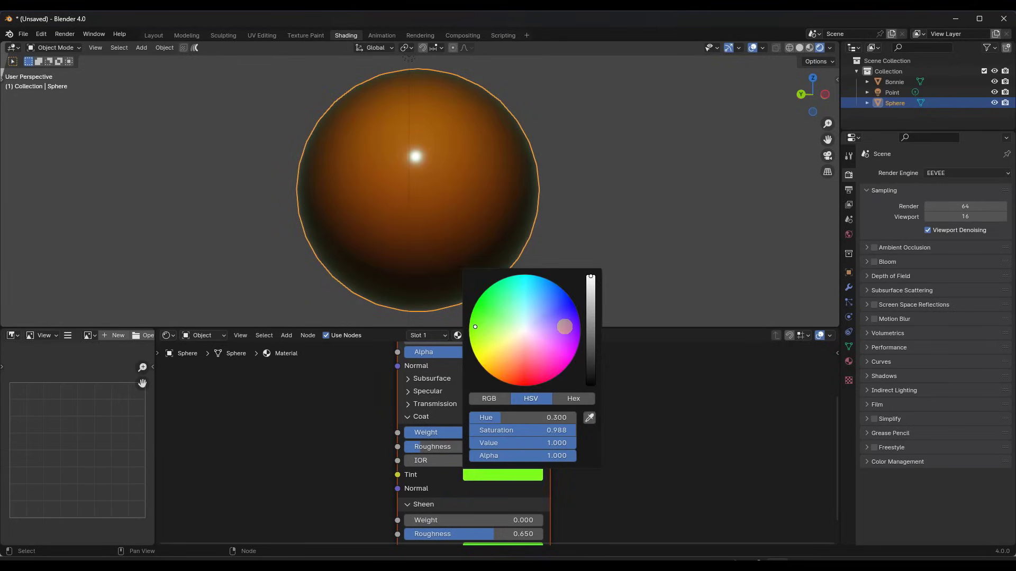
{"action": "left_click_drag", "start_coordinate": [564, 327], "coordinate": [562, 327]}
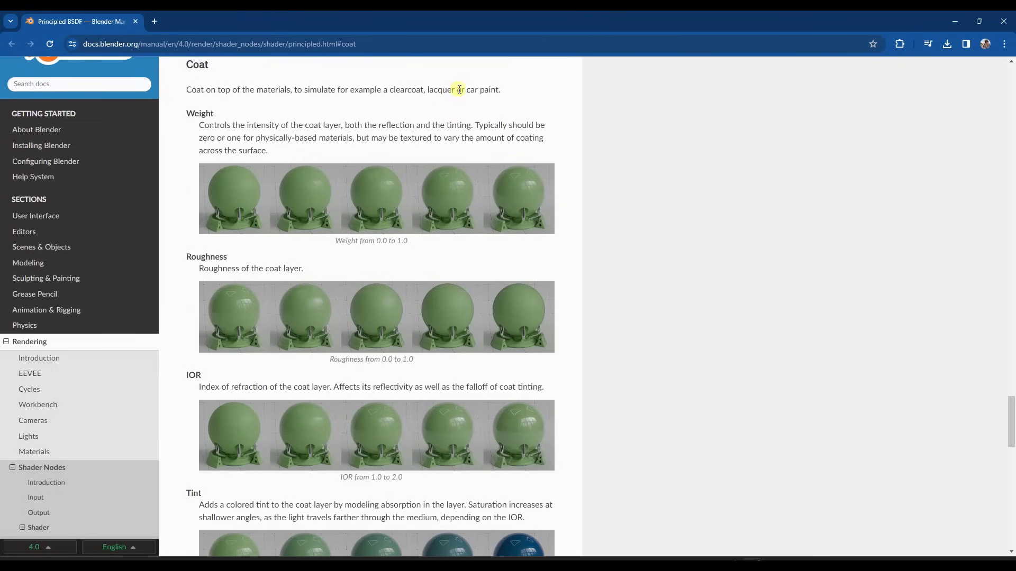
- Read the Coat and Sheen sections of the Principled BSDF manual page and return to Blender
{"action": "scroll", "coordinate": [474, 238], "scroll_direction": "down", "scroll_amount": 5}
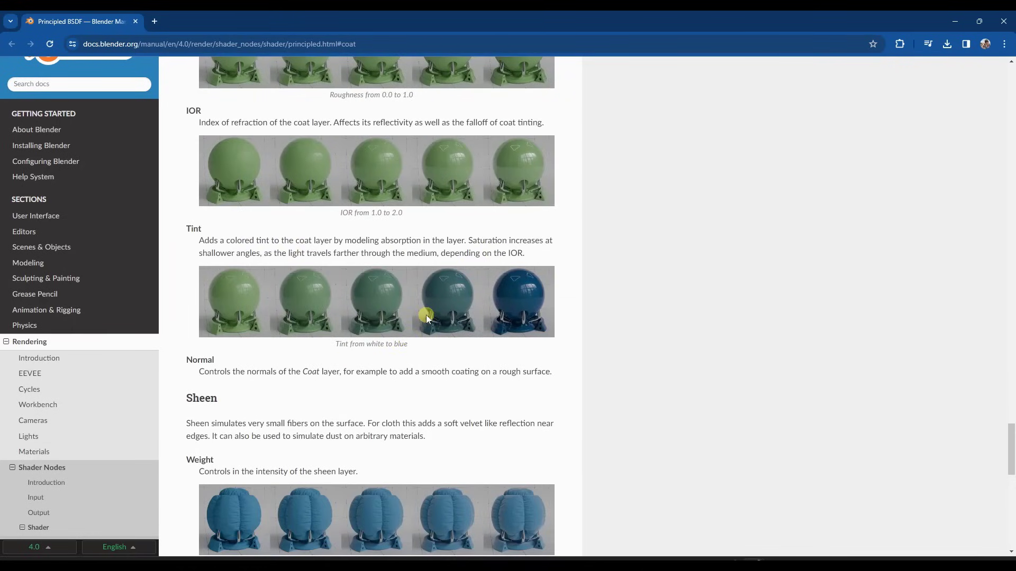
{"action": "scroll", "coordinate": [423, 312], "scroll_direction": "down", "scroll_amount": 5}
{"action": "scroll", "coordinate": [386, 212], "scroll_direction": "down", "scroll_amount": 2}
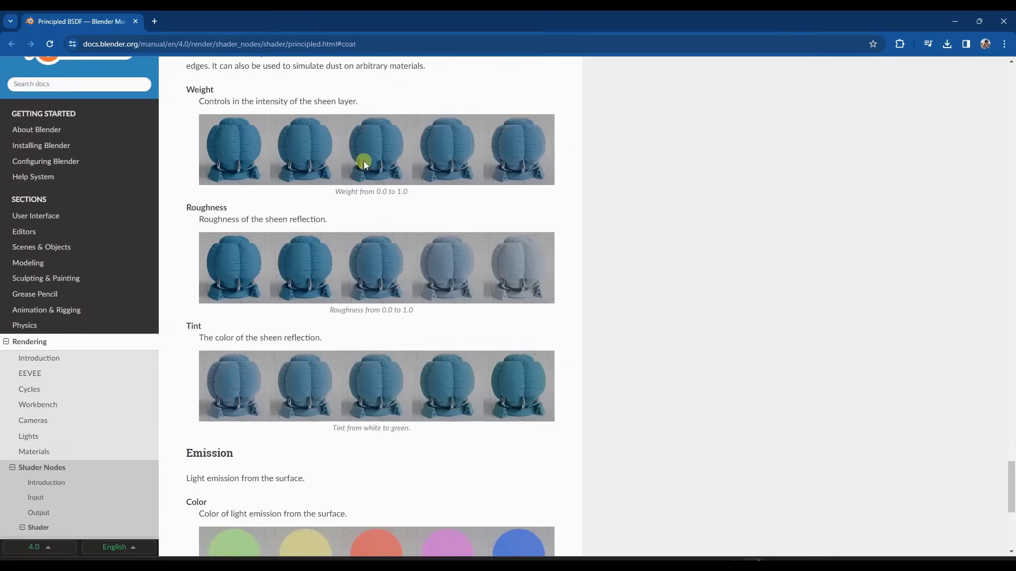
{"action": "scroll", "coordinate": [365, 174], "scroll_direction": "up", "scroll_amount": 1}
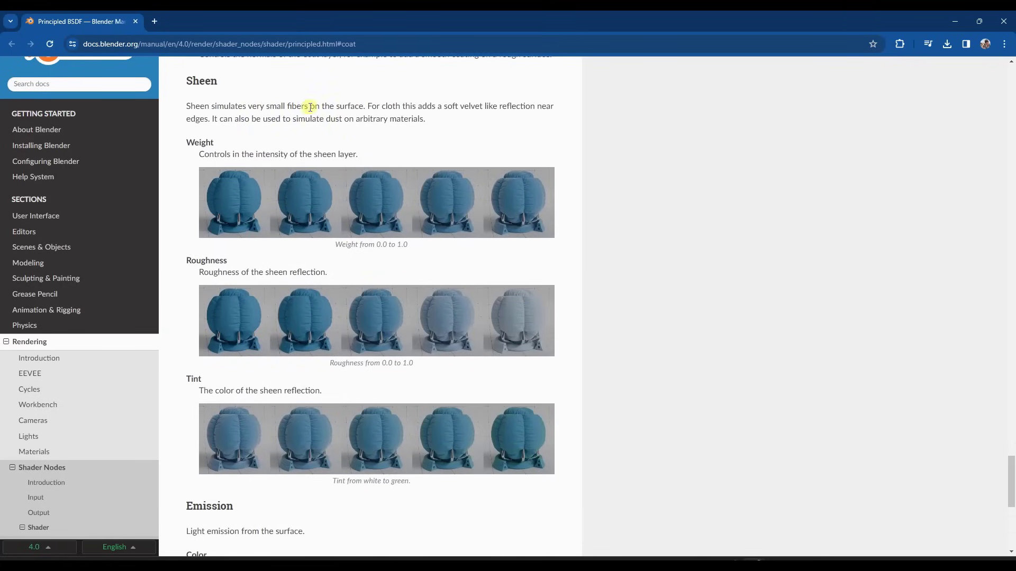
{"action": "scroll", "coordinate": [410, 220], "scroll_direction": "down", "scroll_amount": 1}
{"action": "scroll", "coordinate": [412, 221], "scroll_direction": "up", "scroll_amount": 1}
{"action": "left_click", "coordinate": [954, 22]}
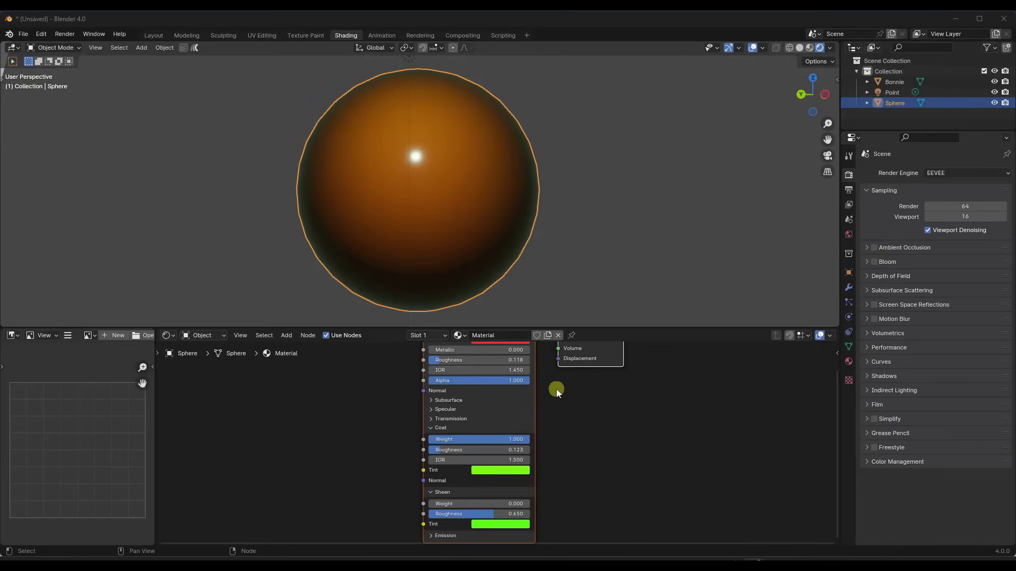
- Collapse the Coat and Sheen sections of the Principled BSDF node
{"action": "scroll", "coordinate": [497, 495], "scroll_direction": "up", "scroll_amount": 1}
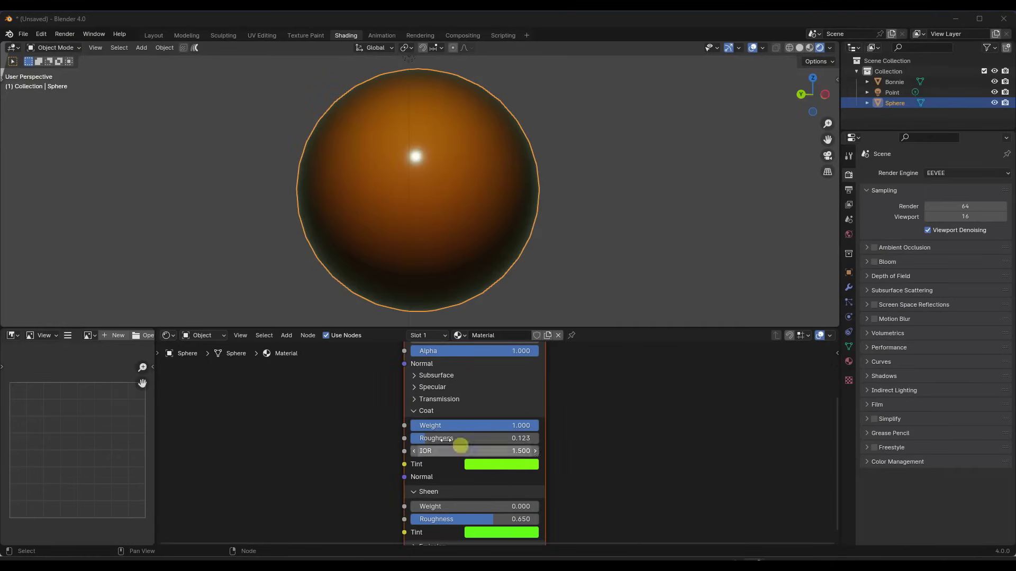
{"action": "left_click", "coordinate": [414, 411]}
{"action": "left_click", "coordinate": [414, 422]}
{"action": "scroll", "coordinate": [435, 397], "scroll_direction": "down", "scroll_amount": 2}
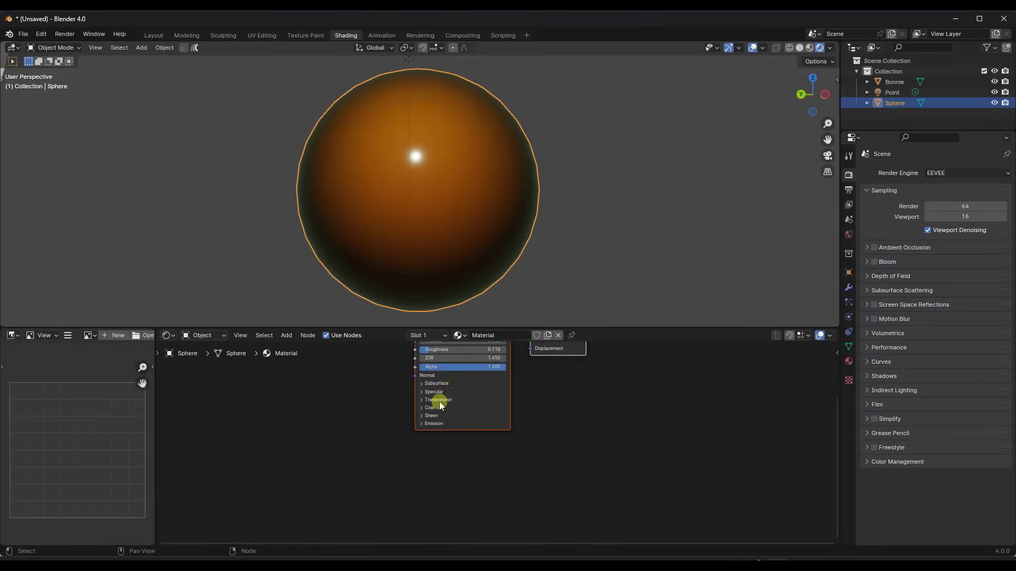
{"action": "mouse_move", "coordinate": [436, 397]}
{"action": "middle_mouse_down"}
{"action": "mouse_move", "coordinate": [455, 433]}
{"action": "mouse_move", "coordinate": [455, 397]}
{"action": "middle_mouse_up"}
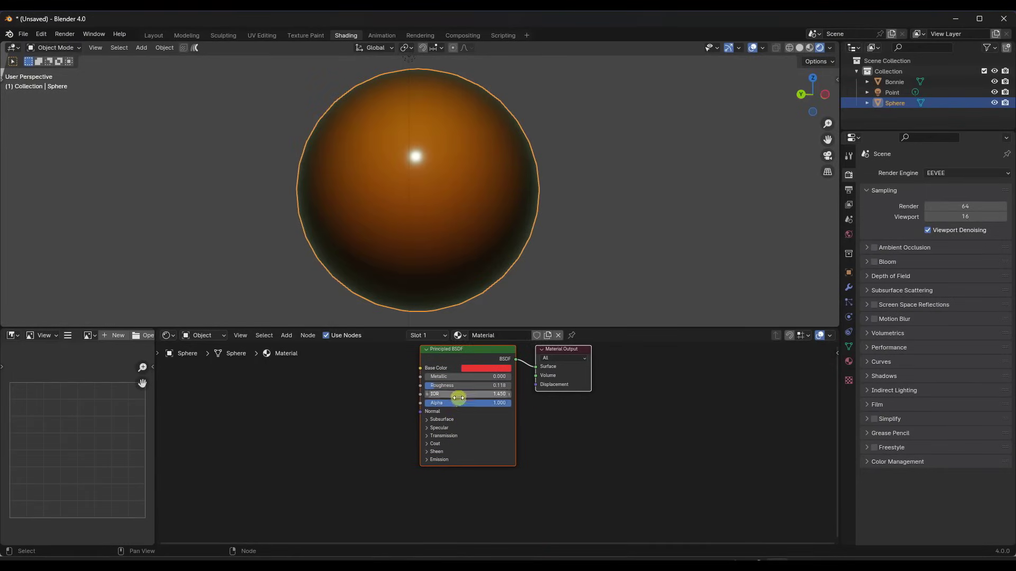
- Expand the Coat section, set its roughness to 0.491, and change its tint to a green with hue about 0.37
{"action": "scroll", "coordinate": [422, 446], "scroll_direction": "up", "scroll_amount": 3}
{"action": "left_click", "coordinate": [416, 461]}
{"action": "scroll", "coordinate": [445, 426], "scroll_direction": "down", "scroll_amount": 2}
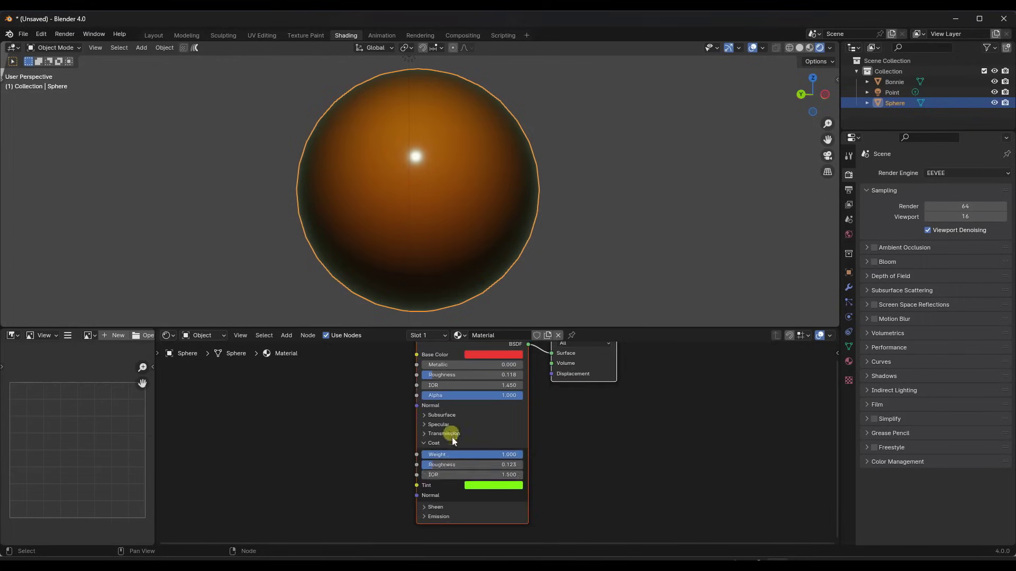
{"action": "left_click_drag", "start_coordinate": [496, 455], "coordinate": [522, 456]}
{"action": "scroll", "coordinate": [484, 481], "scroll_direction": "up", "scroll_amount": 2}
{"action": "left_click_drag", "start_coordinate": [413, 455], "coordinate": [476, 456]}
{"action": "left_click", "coordinate": [490, 485]}
{"action": "left_click_drag", "start_coordinate": [513, 372], "coordinate": [488, 307]}
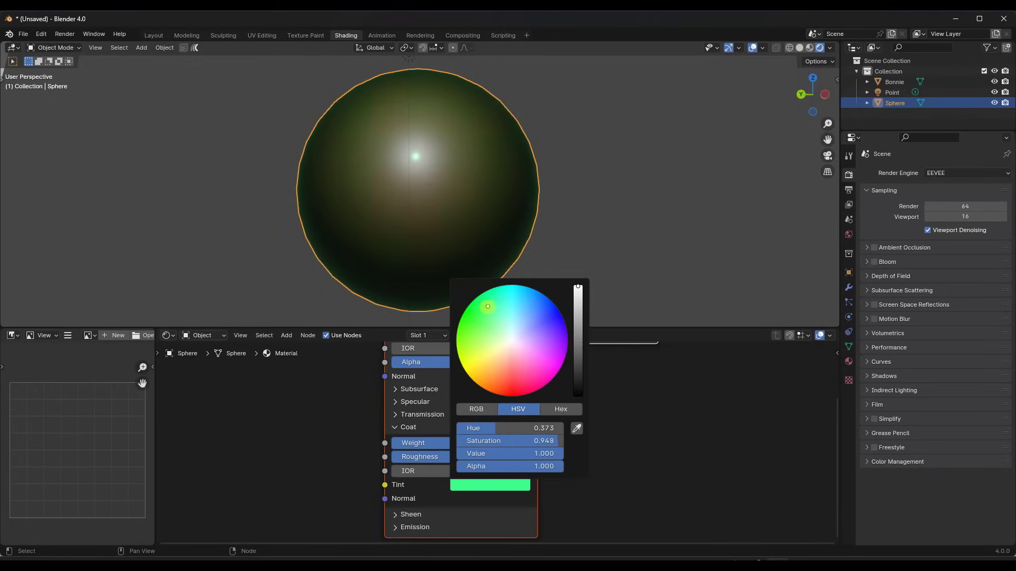
- Reduce the Coat weight of the sphere's material to 0.000
{"action": "left_click", "coordinate": [396, 427]}
{"action": "left_click", "coordinate": [396, 427]}
{"action": "left_click_drag", "start_coordinate": [513, 445], "coordinate": [379, 443]}
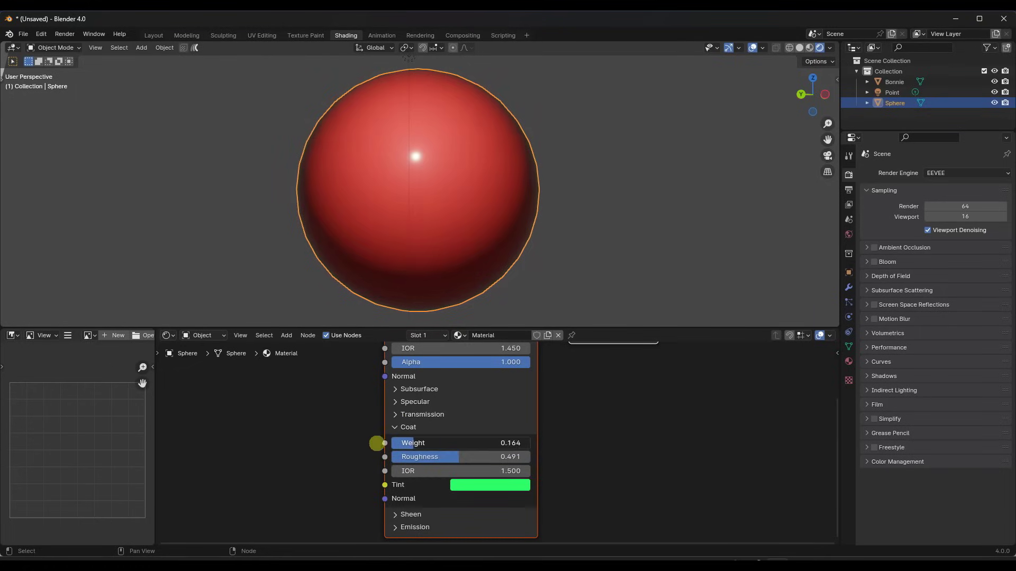
- Expand the Sheen section, set its weight to 1.000, and inspect the sphere from another angle
{"action": "left_click", "coordinate": [395, 518]}
{"action": "scroll", "coordinate": [439, 465], "scroll_direction": "down", "scroll_amount": 2}
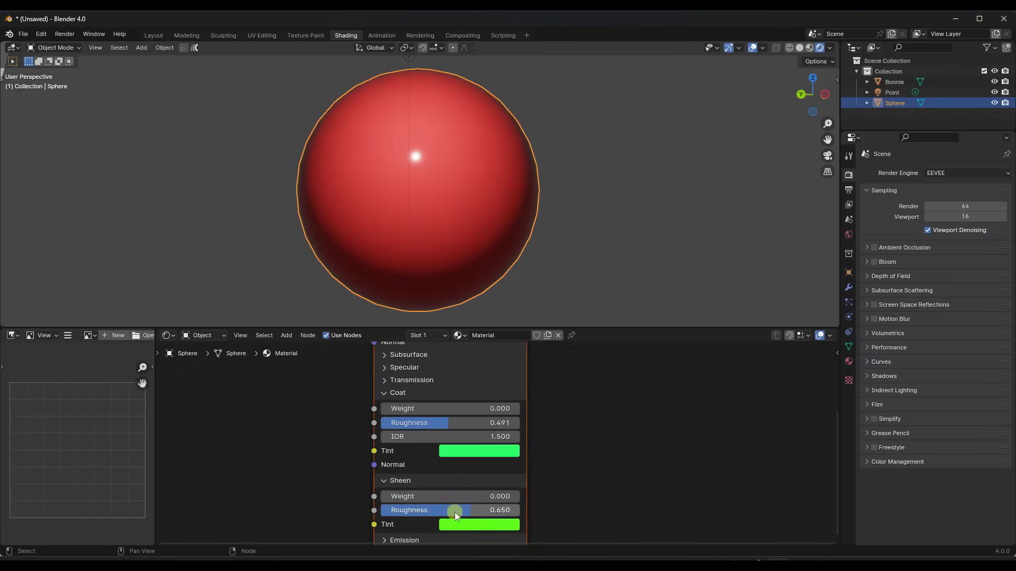
{"action": "left_click_drag", "start_coordinate": [417, 497], "coordinate": [637, 174]}
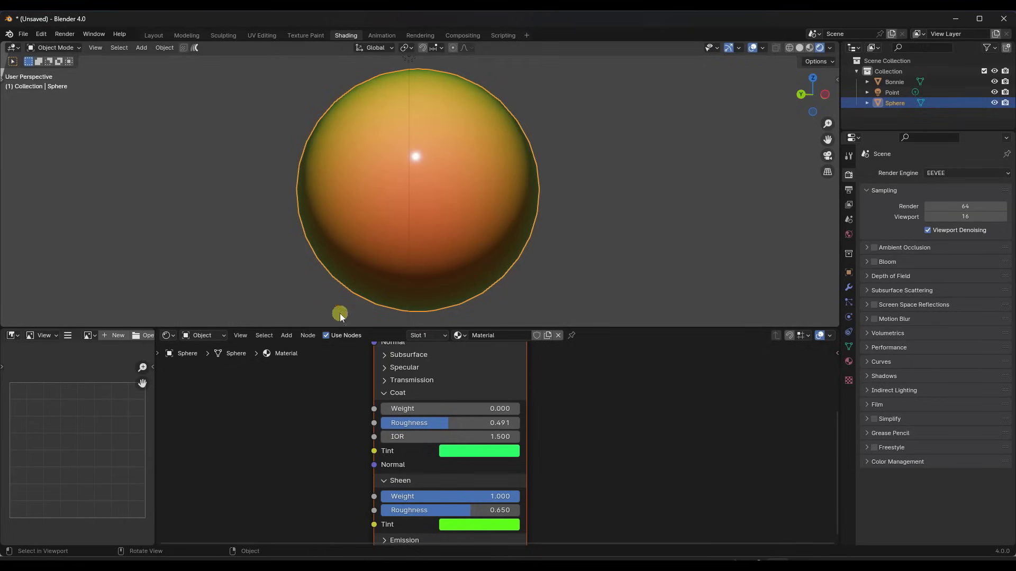
{"action": "middle_click_drag", "start_coordinate": [467, 208], "coordinate": [497, 211]}
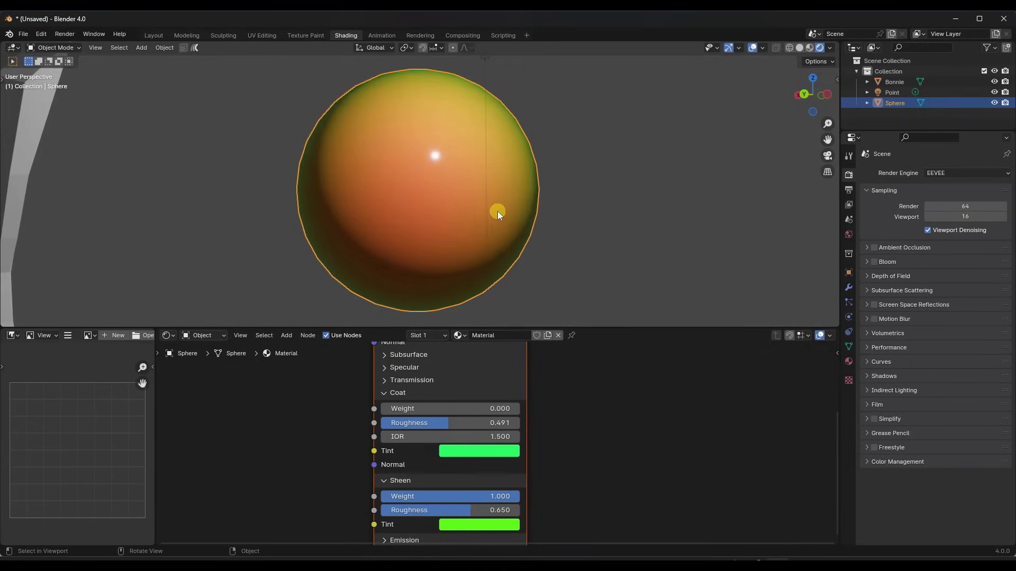
- Switch to the browser and compare the Blender 3.6 and 4.0 Coat example in the release notes
{"action": "key", "text": "alt+Tab"}
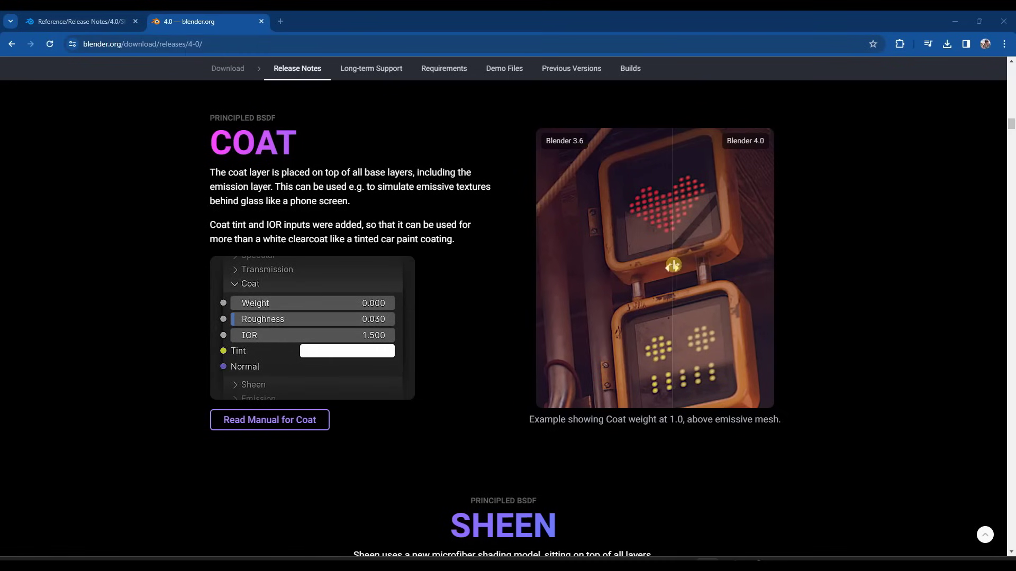
{"action": "scroll", "coordinate": [456, 255], "scroll_direction": "up", "scroll_amount": 2}
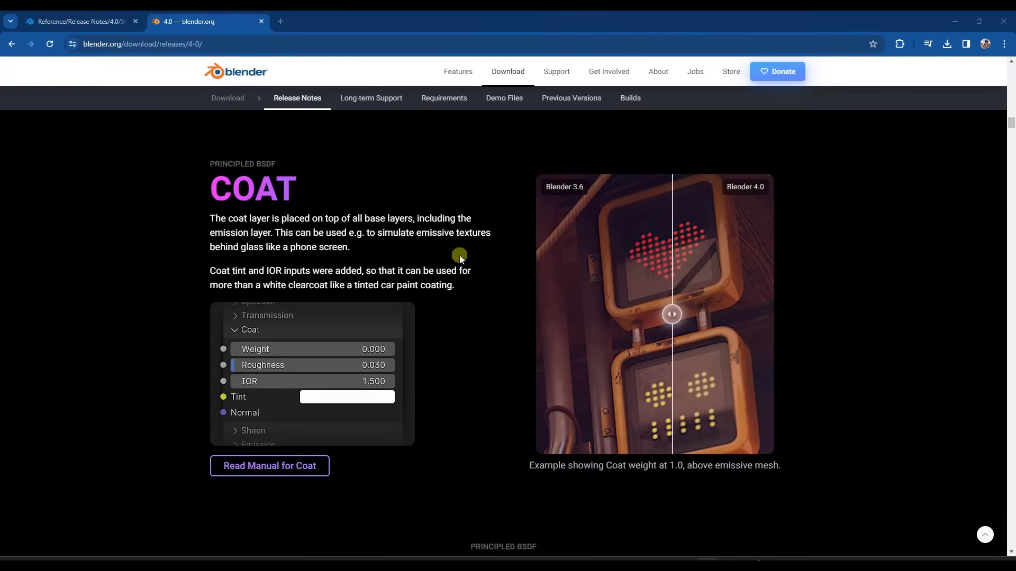
{"action": "scroll", "coordinate": [459, 255], "scroll_direction": "down", "scroll_amount": 2}
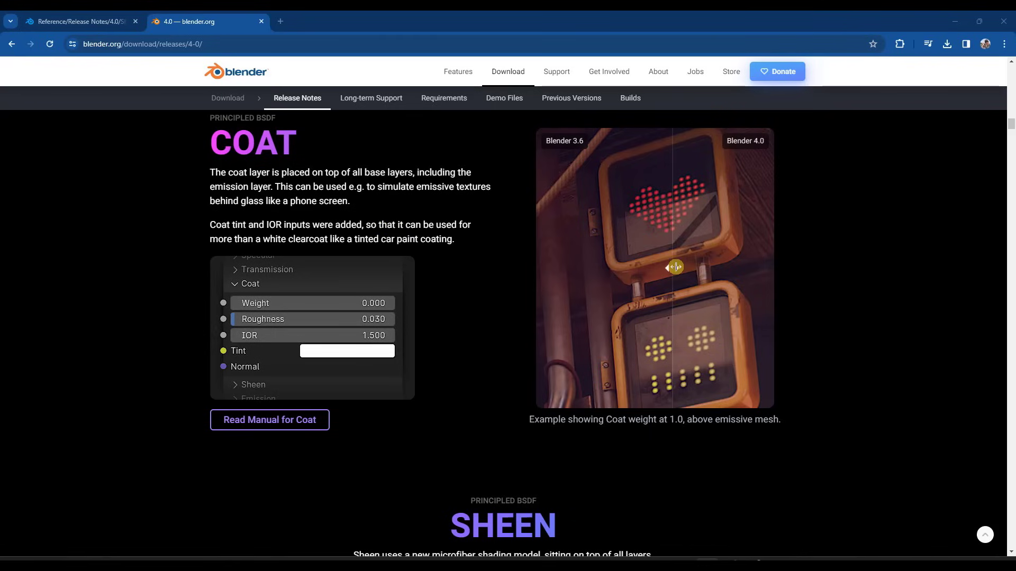
{"action": "mouse_move", "coordinate": [672, 268]}
{"action": "left_mouse_down"}
{"action": "mouse_move", "coordinate": [612, 267]}
{"action": "mouse_move", "coordinate": [744, 268]}
{"action": "mouse_move", "coordinate": [643, 270]}
{"action": "mouse_move", "coordinate": [692, 280]}
{"action": "mouse_move", "coordinate": [669, 278]}
{"action": "mouse_move", "coordinate": [730, 273]}
{"action": "mouse_move", "coordinate": [601, 278]}
{"action": "mouse_move", "coordinate": [690, 275]}
{"action": "mouse_move", "coordinate": [602, 272]}
{"action": "mouse_move", "coordinate": [678, 277]}
{"action": "left_mouse_up"}
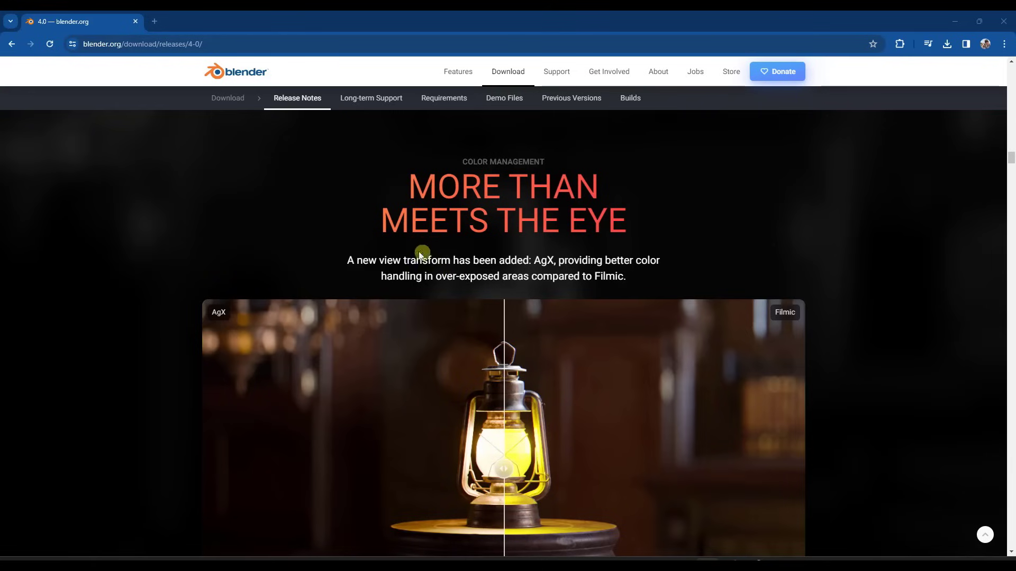
- Read about the AgX view transform and compare the AgX and Filmic versions of the lantern image
{"action": "scroll", "coordinate": [306, 215], "scroll_direction": "down", "scroll_amount": 1}
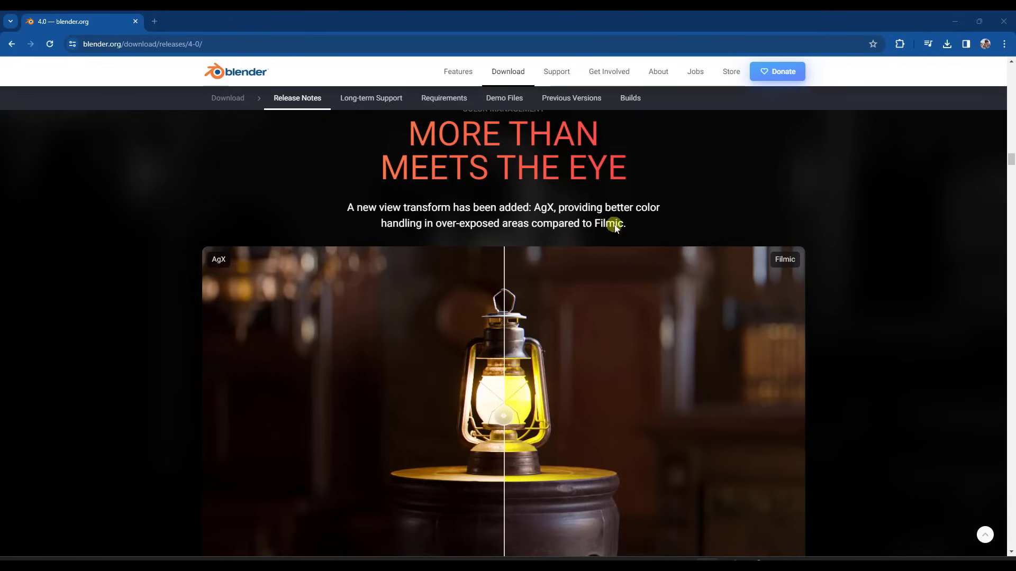
{"action": "scroll", "coordinate": [370, 219], "scroll_direction": "down", "scroll_amount": 2}
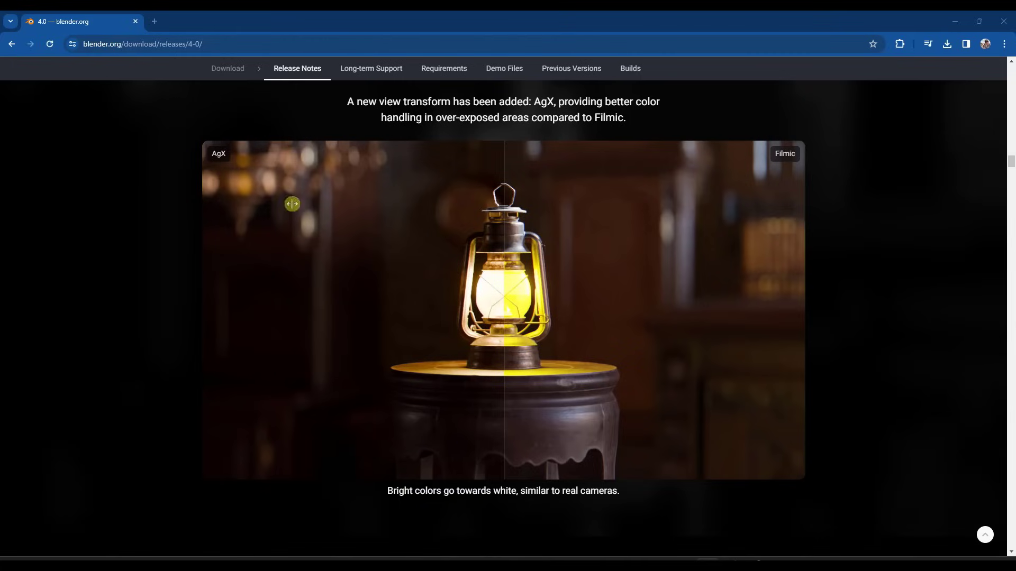
{"action": "left_click_drag", "start_coordinate": [508, 305], "coordinate": [612, 317]}
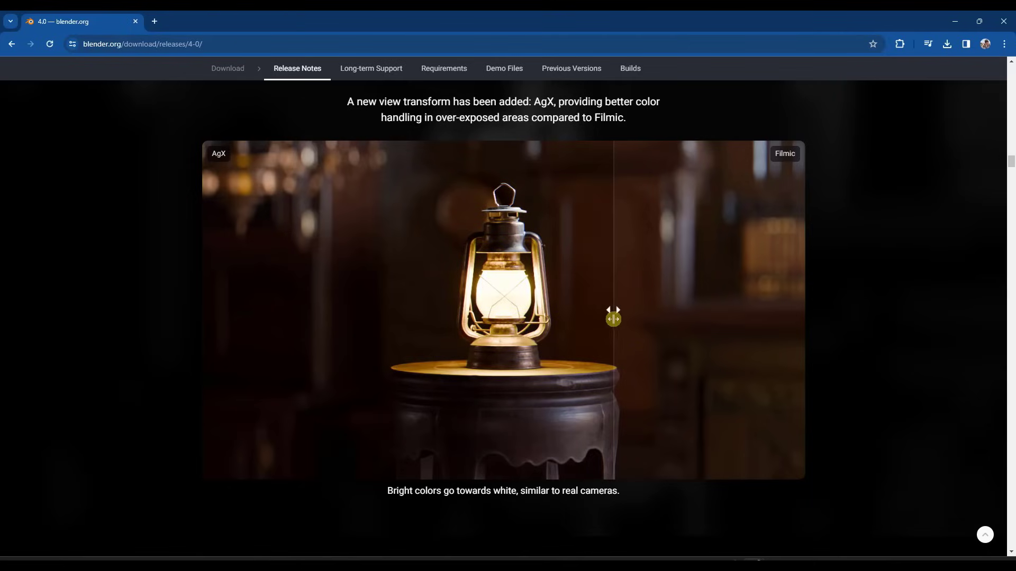
- Compare the Filmic and Standard view transforms on the three saturated spheres example
{"action": "scroll", "coordinate": [515, 283], "scroll_direction": "down", "scroll_amount": 8}
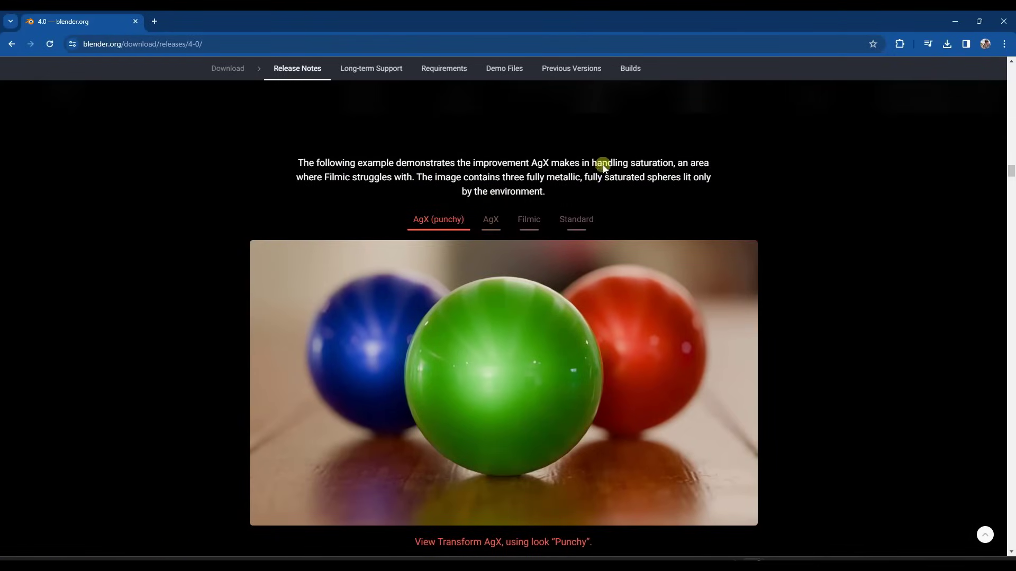
{"action": "left_click", "coordinate": [527, 224]}
{"action": "left_click", "coordinate": [569, 223]}
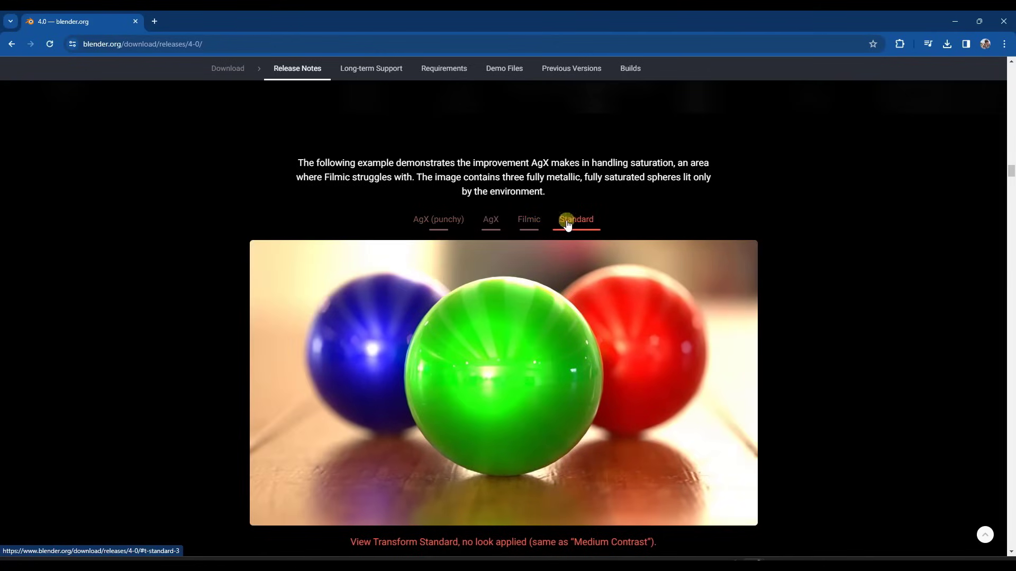
{"action": "scroll", "coordinate": [503, 323], "scroll_direction": "down", "scroll_amount": 1}
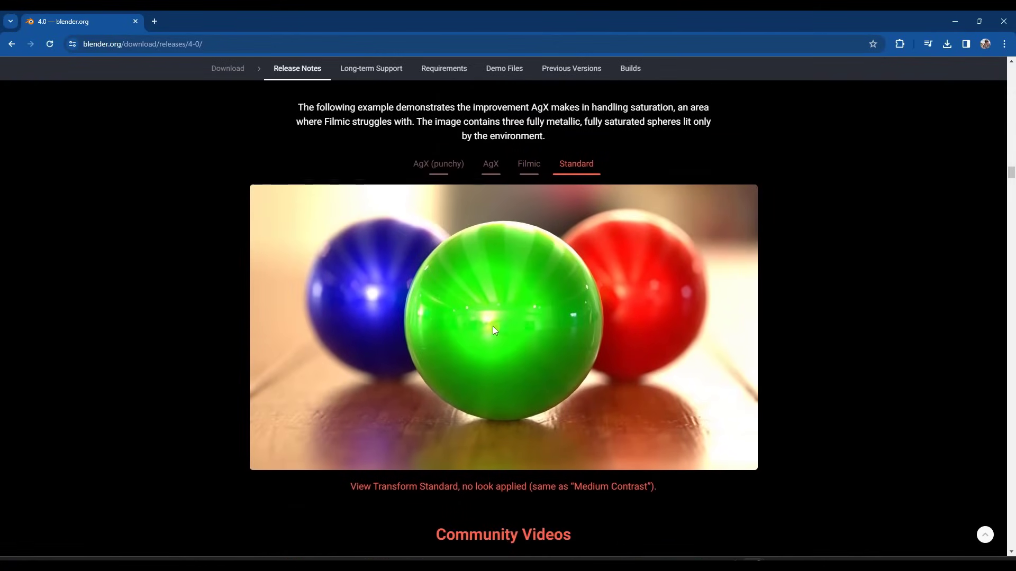
{"action": "left_click", "coordinate": [527, 165]}
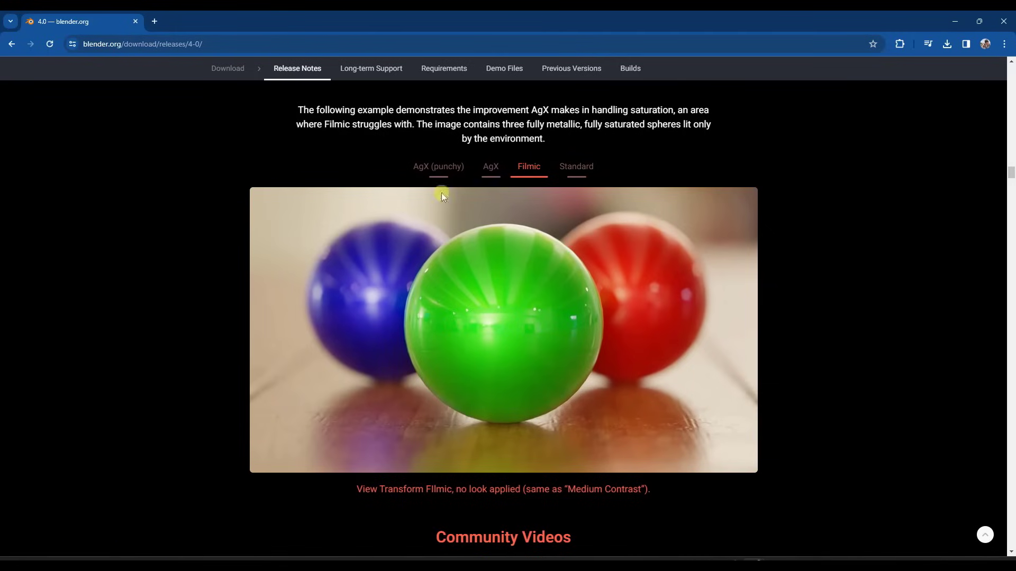
- Compare the AgX and AgX (punchy) versions of the three saturated spheres example
{"action": "left_click", "coordinate": [493, 170]}
{"action": "left_click", "coordinate": [443, 170]}
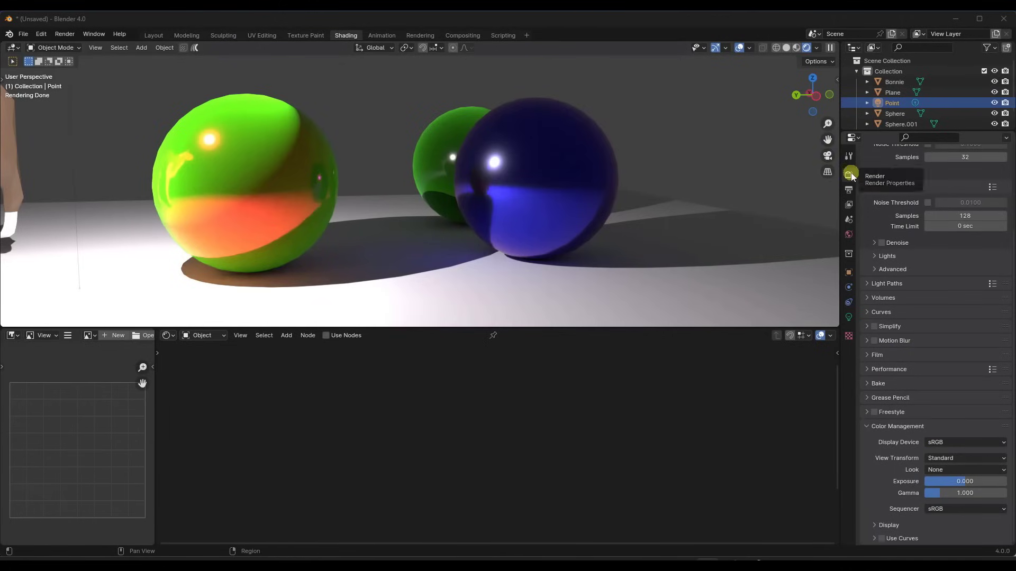
- Switch to Blender, set the view transform to AgX with the Punchy look, and inspect the spheres from another angle
{"action": "left_click", "coordinate": [947, 458]}
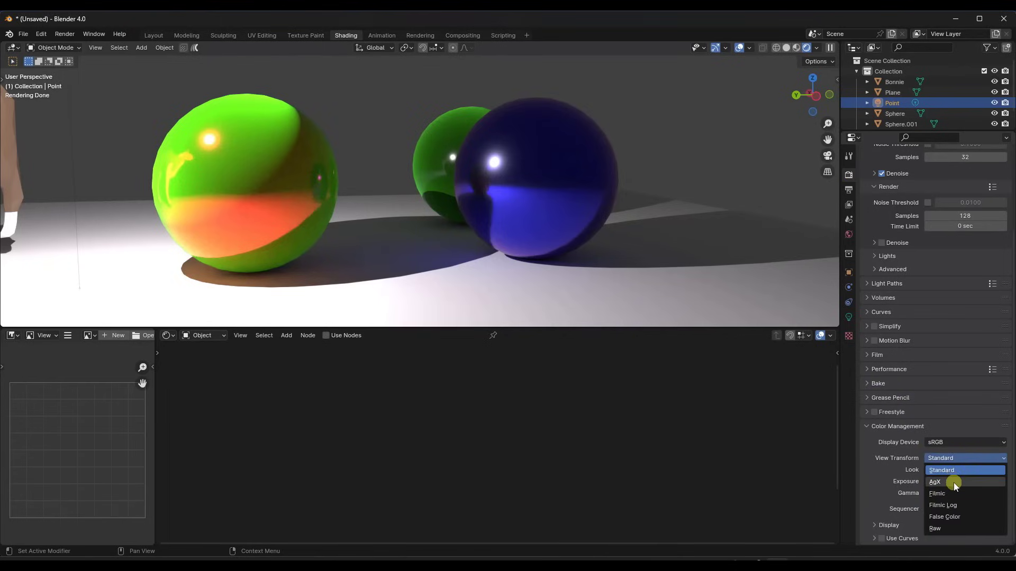
{"action": "left_click", "coordinate": [953, 483]}
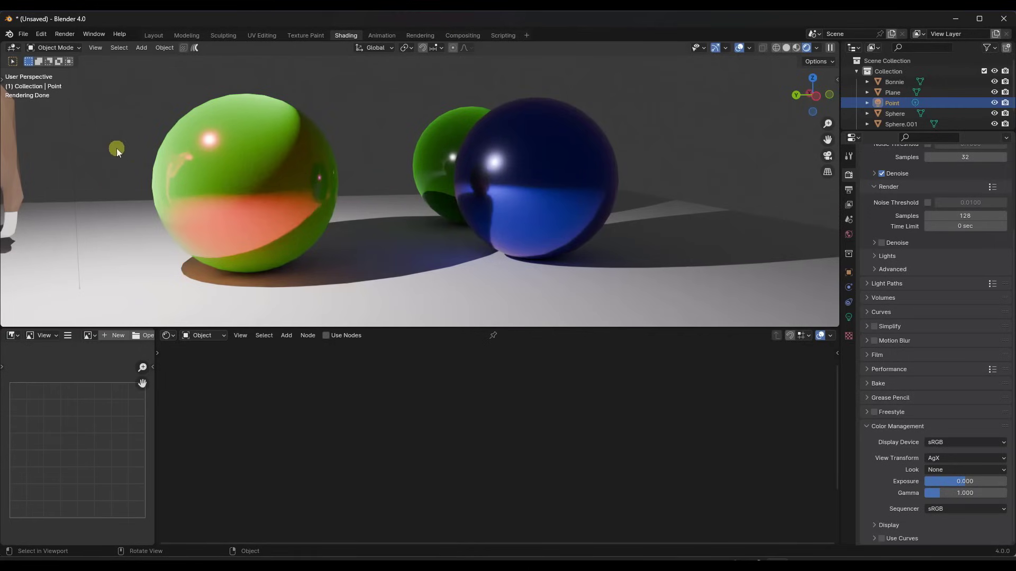
{"action": "left_click", "coordinate": [945, 471]}
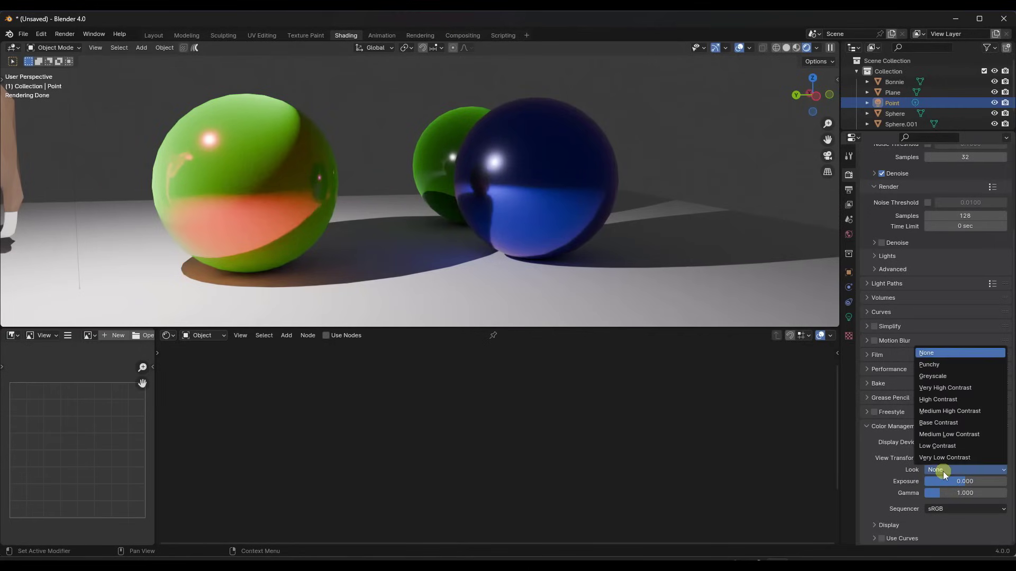
{"action": "left_click", "coordinate": [930, 365]}
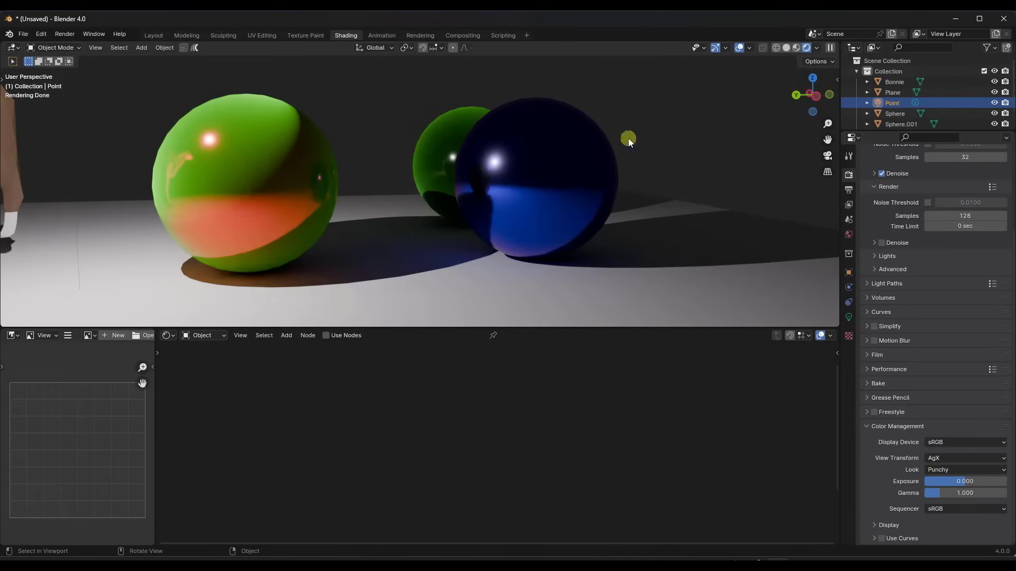
{"action": "middle_click_drag", "start_coordinate": [341, 171], "coordinate": [284, 154]}
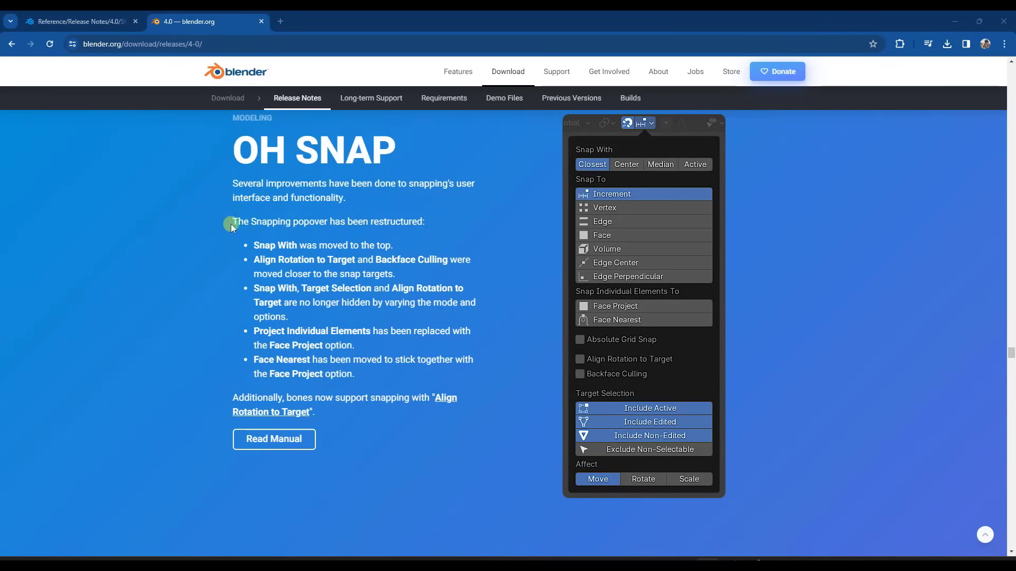
- Switch to the browser and read the release notes on the restructured snapping options, snap cursor symbols and Snap Base
{"action": "scroll", "coordinate": [373, 253], "scroll_direction": "up", "scroll_amount": 1}
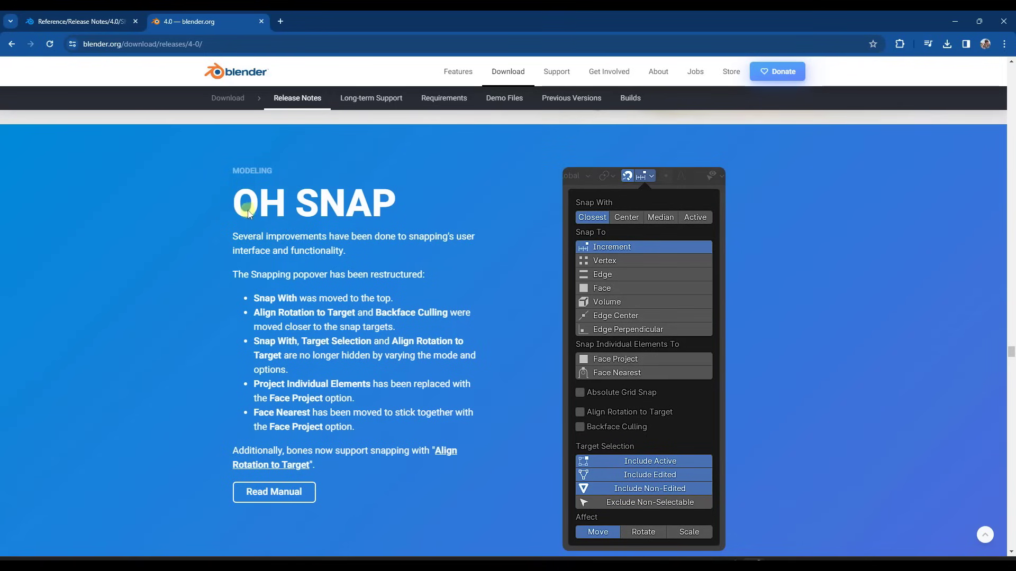
{"action": "scroll", "coordinate": [248, 213], "scroll_direction": "down", "scroll_amount": 2}
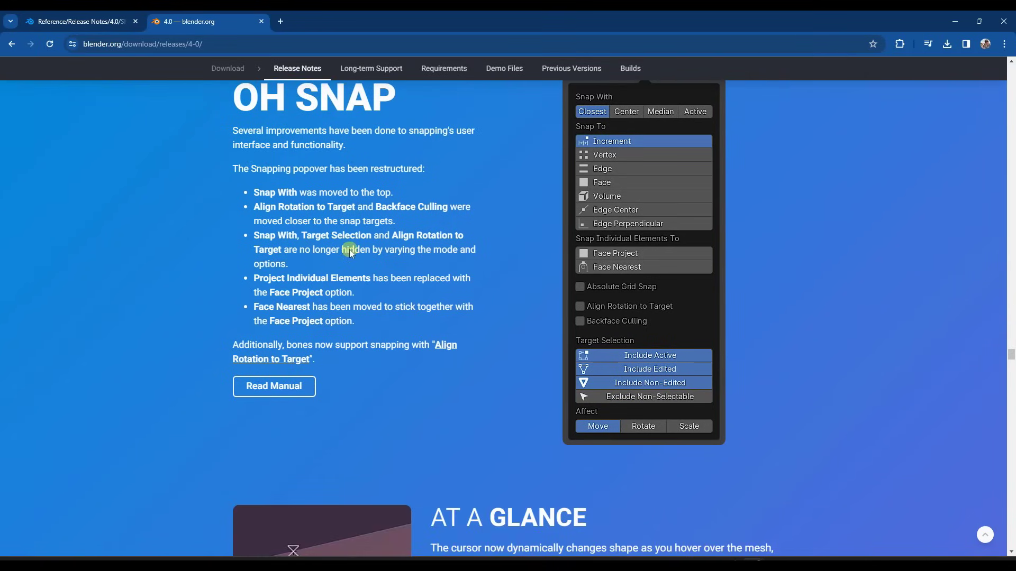
{"action": "scroll", "coordinate": [349, 252], "scroll_direction": "down", "scroll_amount": 6}
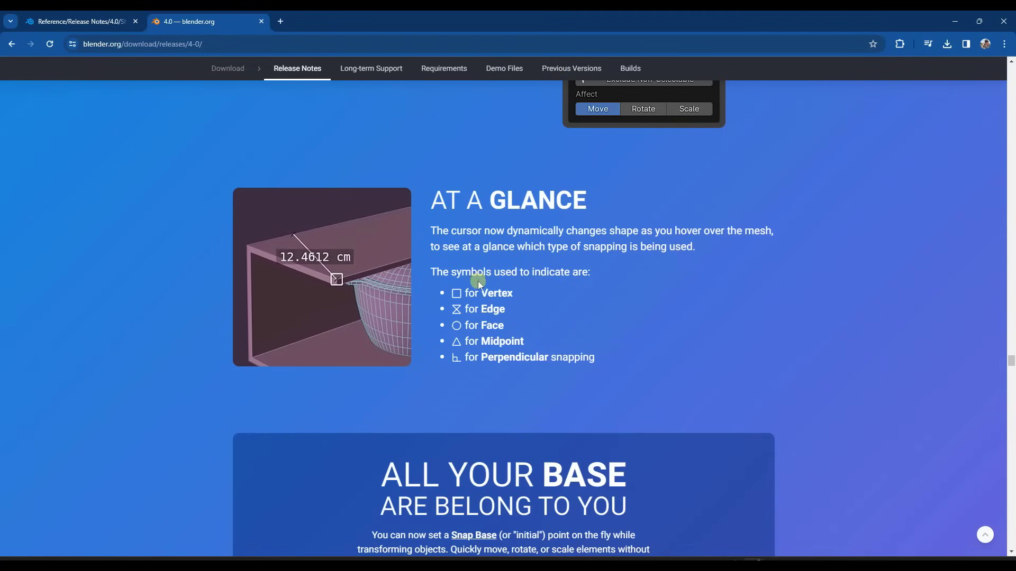
{"action": "scroll", "coordinate": [544, 294], "scroll_direction": "down", "scroll_amount": 6}
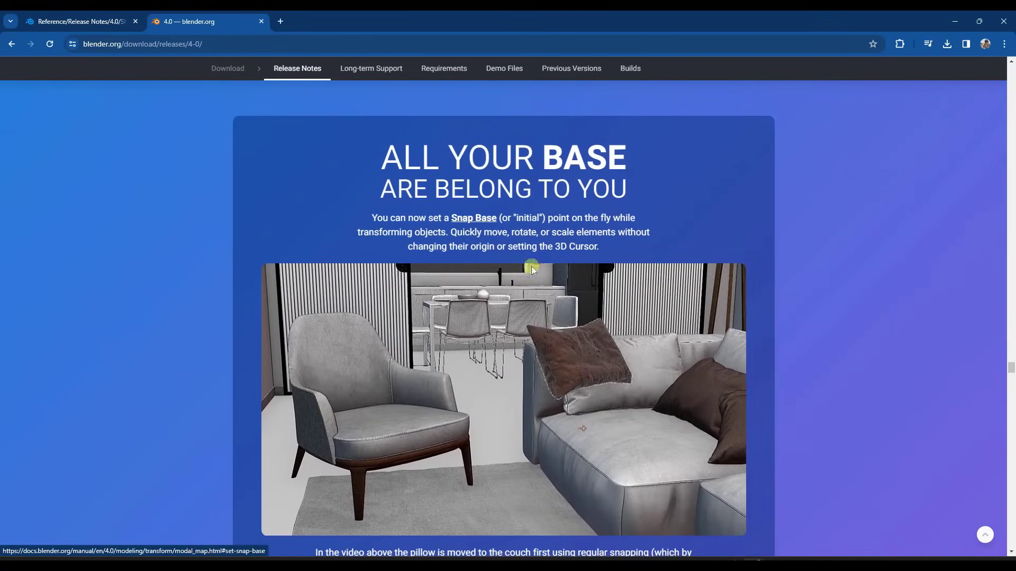
{"action": "mouse_move", "coordinate": [597, 351]}
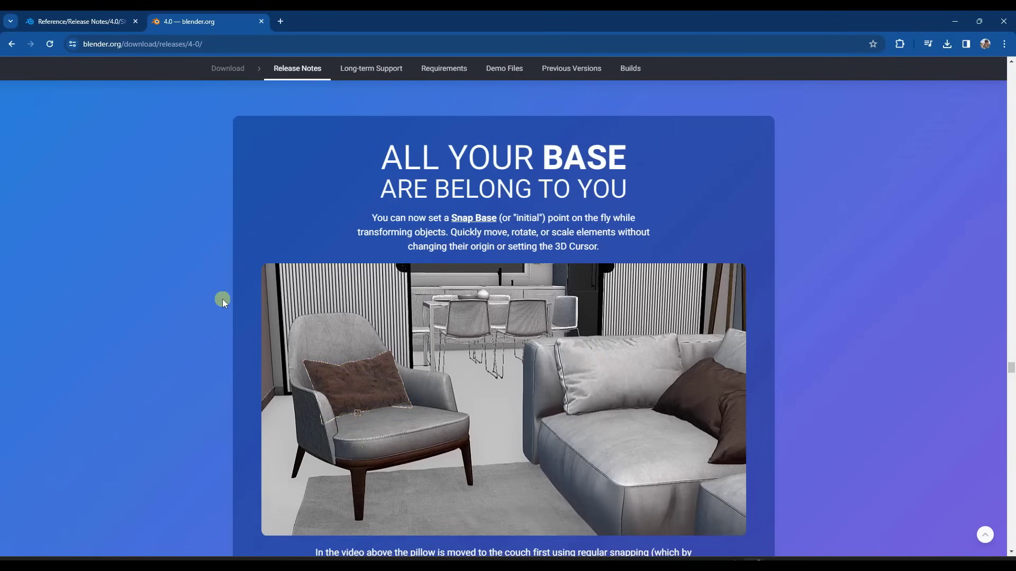
{"action": "scroll", "coordinate": [222, 300], "scroll_direction": "down", "scroll_amount": 1}
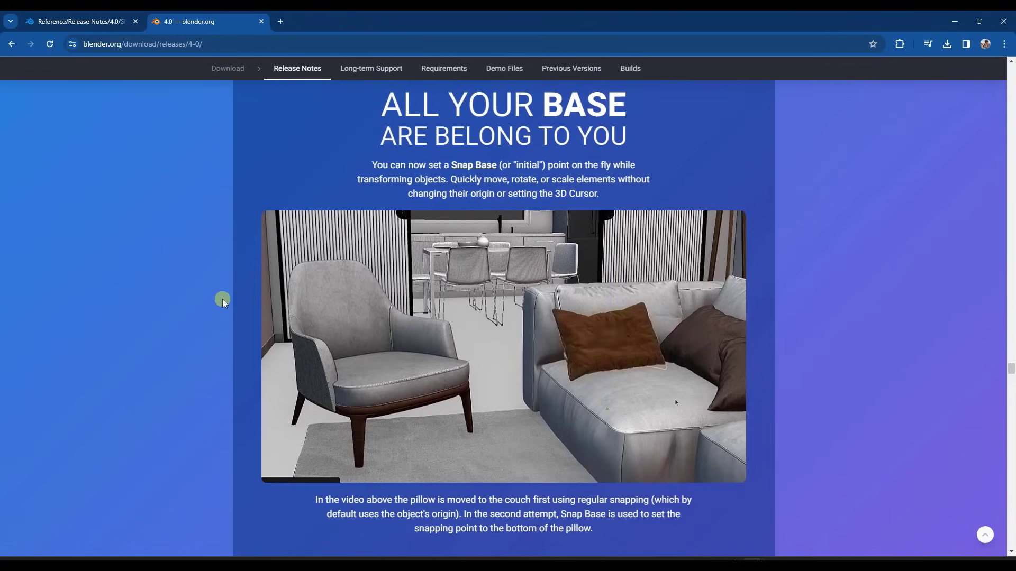
{"action": "mouse_move", "coordinate": [598, 227]}
- Return to Blender and switch the viewport to Material Preview shading
{"action": "left_click", "coordinate": [955, 21]}
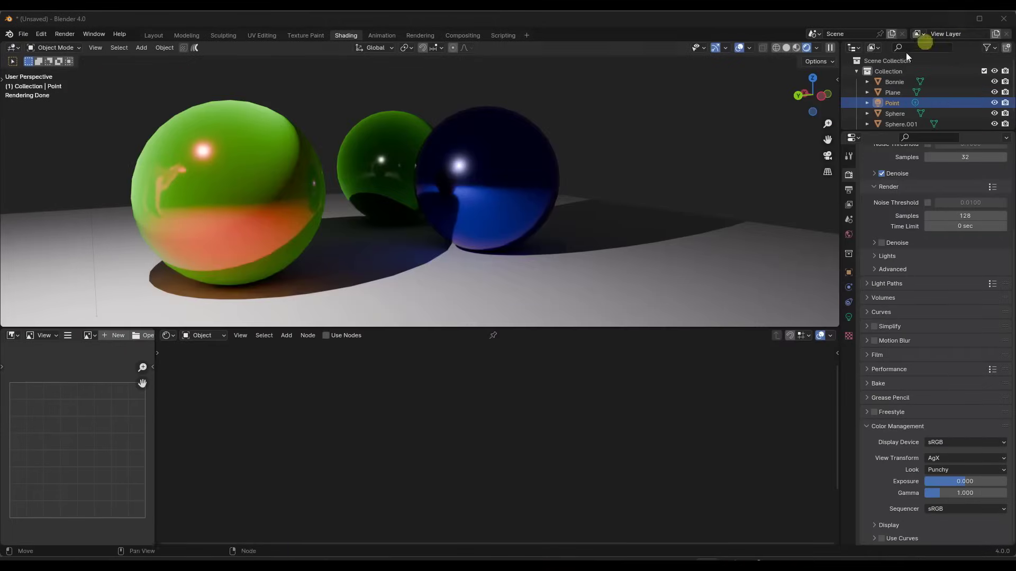
{"action": "left_click", "coordinate": [796, 49]}
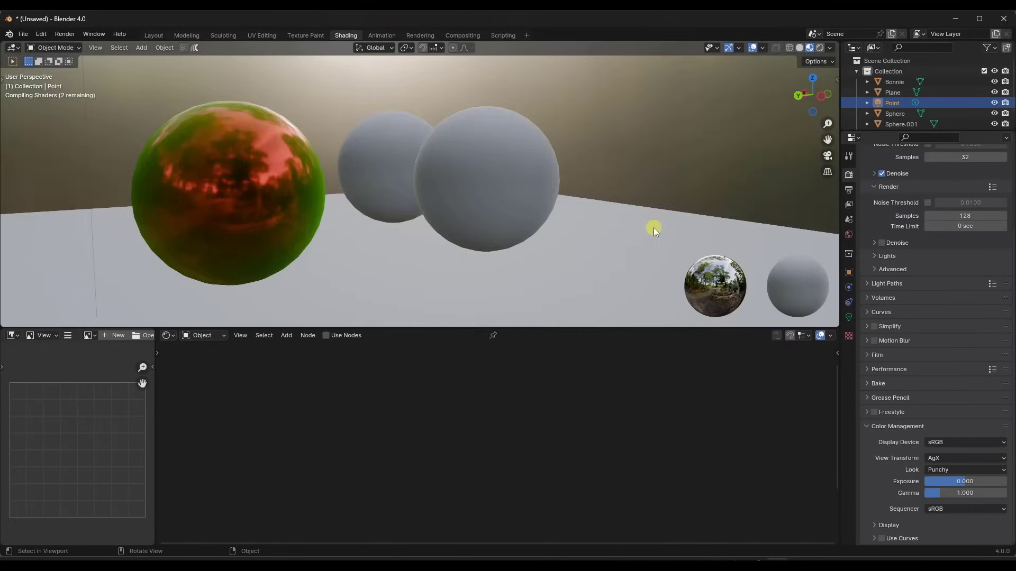
{"action": "mouse_move", "coordinate": [653, 226]}
{"action": "middle_mouse_down"}
{"action": "mouse_move", "coordinate": [475, 225]}
{"action": "mouse_move", "coordinate": [482, 177]}
{"action": "mouse_move", "coordinate": [485, 231]}
{"action": "mouse_move", "coordinate": [476, 241]}
{"action": "mouse_move", "coordinate": [451, 233]}
{"action": "middle_mouse_up"}
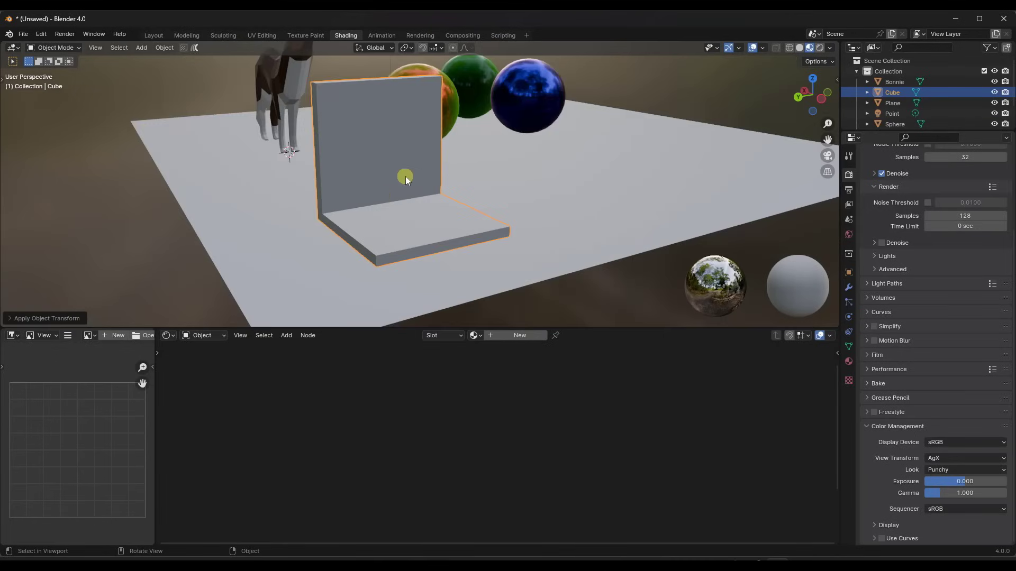
- Try moving the L-shaped object along global Y, and finish the move along the global X axis
{"action": "mouse_move", "coordinate": [405, 176]}
{"action": "middle_mouse_down"}
{"action": "mouse_move", "coordinate": [385, 171]}
{"action": "mouse_move", "coordinate": [402, 169]}
{"action": "middle_mouse_up"}
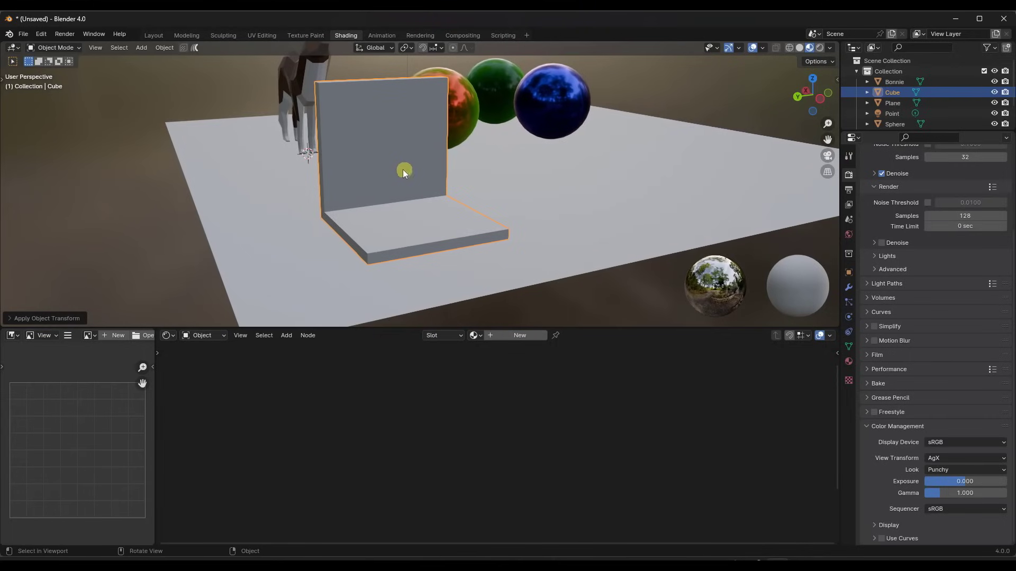
{"action": "key", "text": "g"}
{"action": "key", "text": "y"}
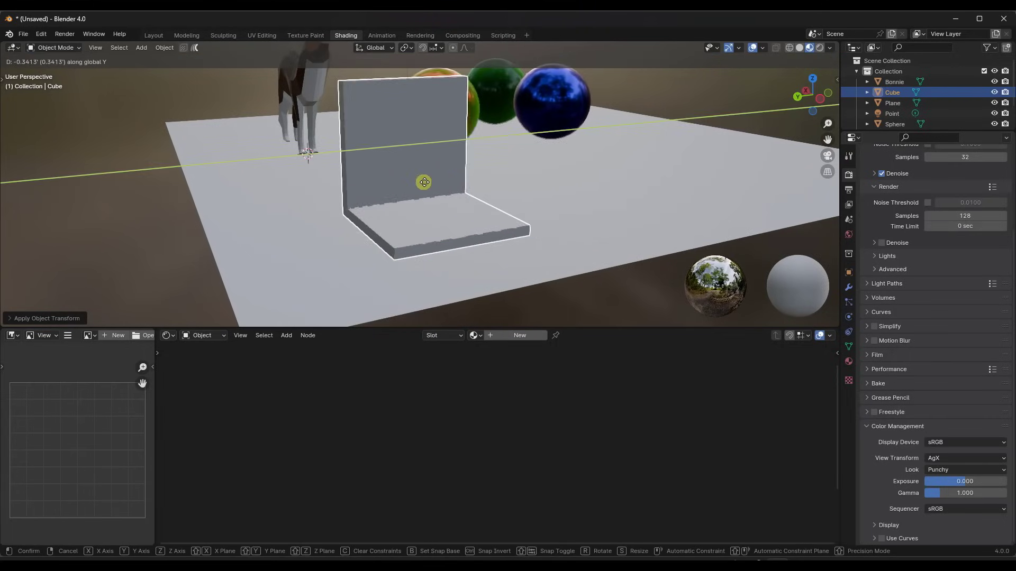
{"action": "key", "text": "x"}
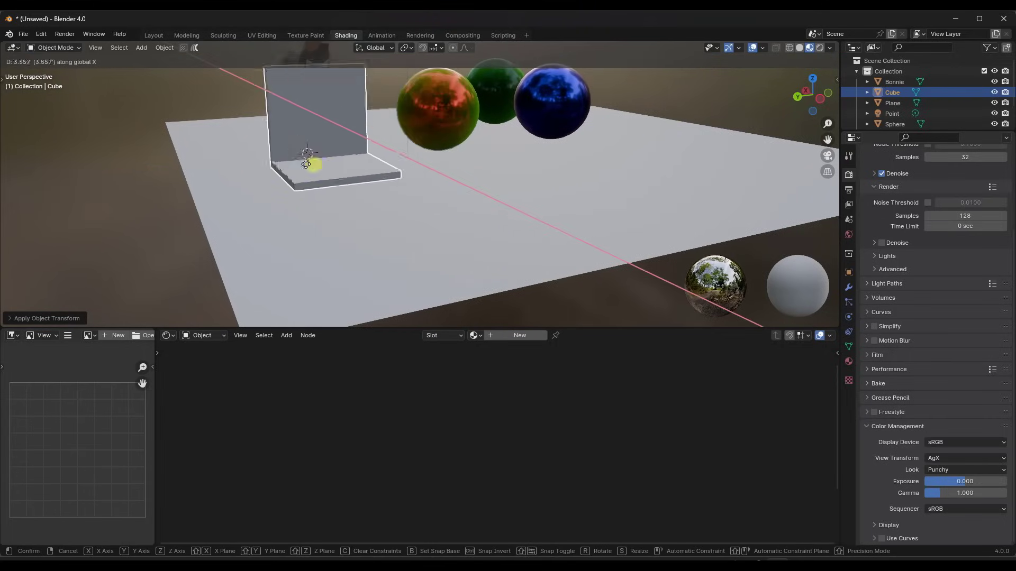
{"action": "left_click", "coordinate": [373, 225]}
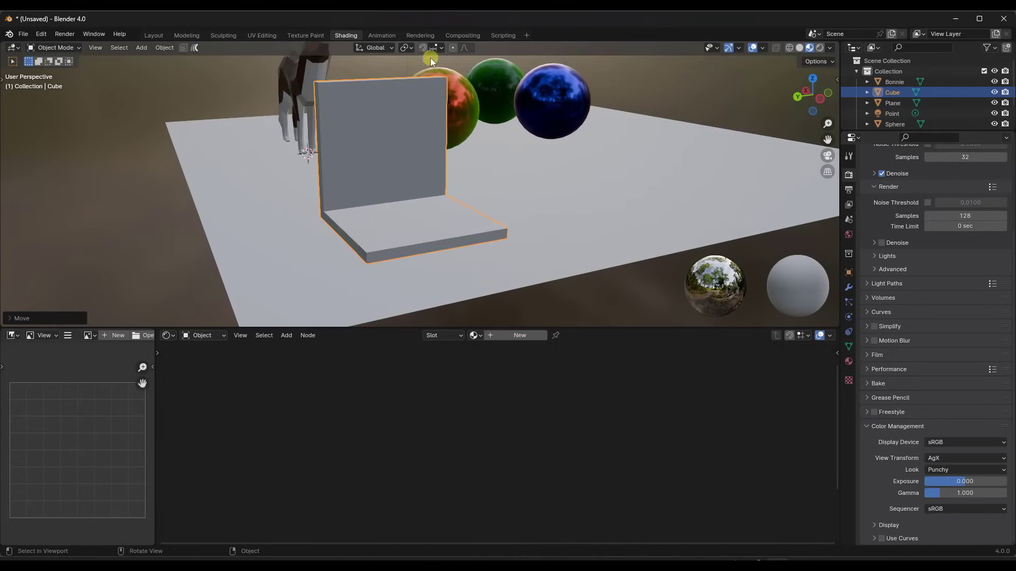
- Turn on snapping with Vertex as the target and place the 3D cursor at the L-shaped object's lower front corner
{"action": "left_click", "coordinate": [423, 48]}
{"action": "left_click", "coordinate": [437, 47]}
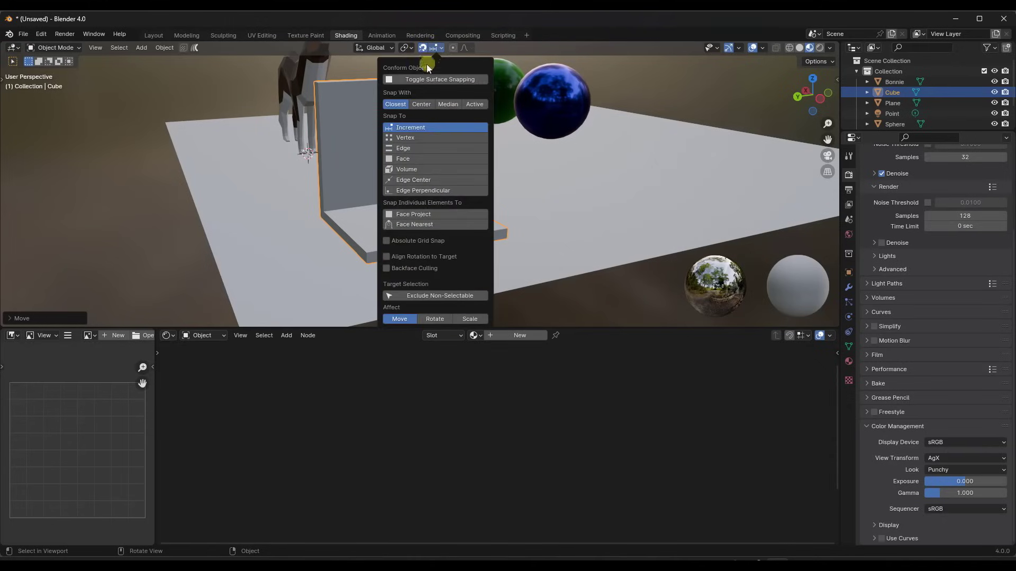
{"action": "left_click", "coordinate": [406, 137]}
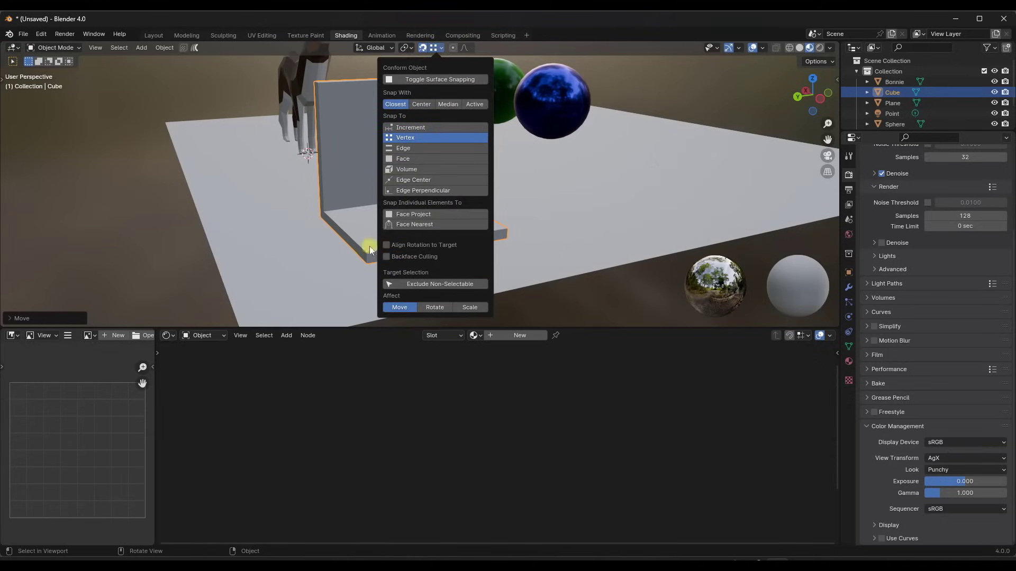
{"action": "right_click", "coordinate": [369, 262], "text": "shift"}
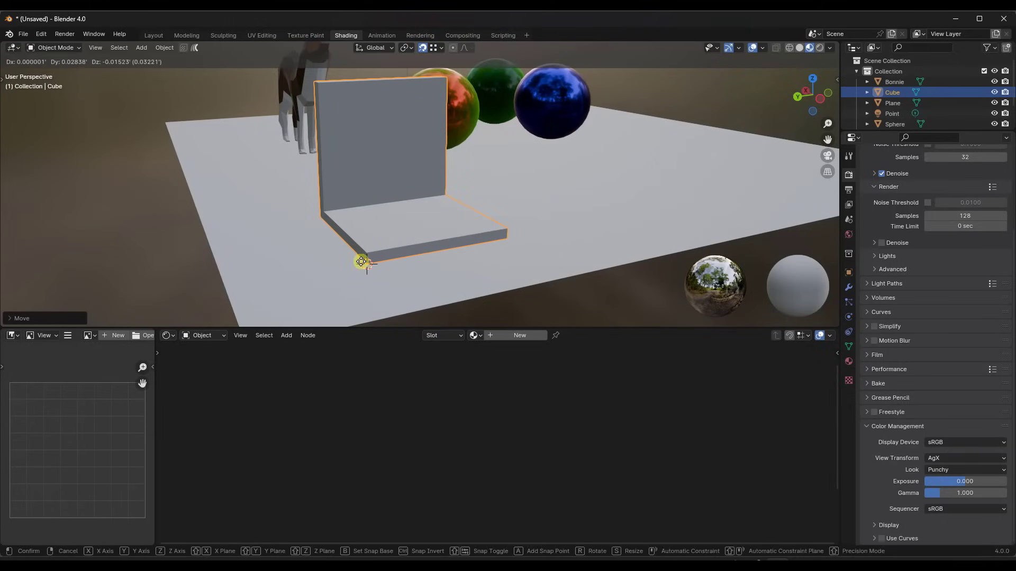
- Try moving the L-shaped object toward the dog model with vertex snapping
{"action": "middle_click_drag", "start_coordinate": [363, 234], "coordinate": [419, 254]}
{"action": "key", "text": "g"}
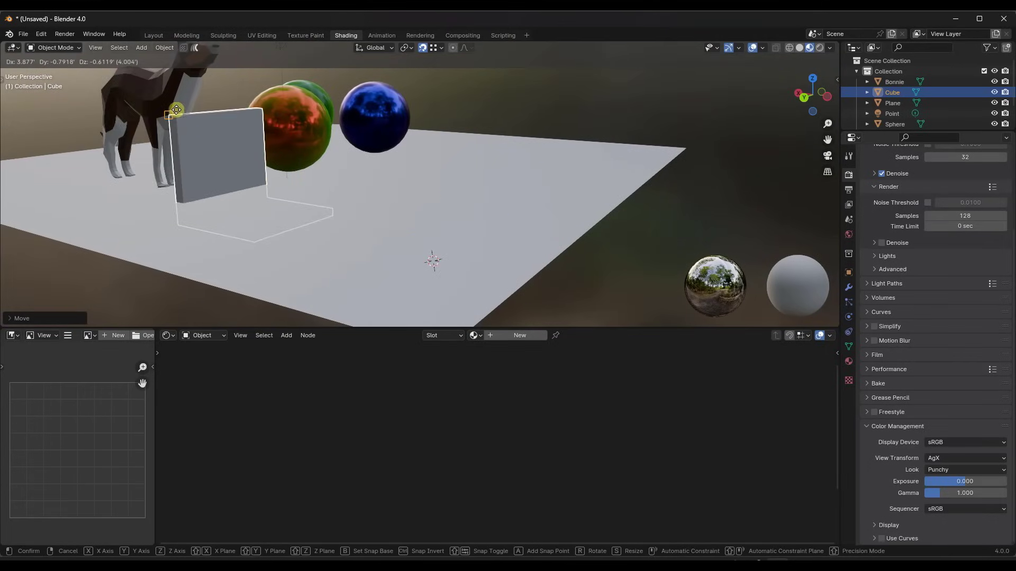
{"action": "left_click", "coordinate": [448, 271]}
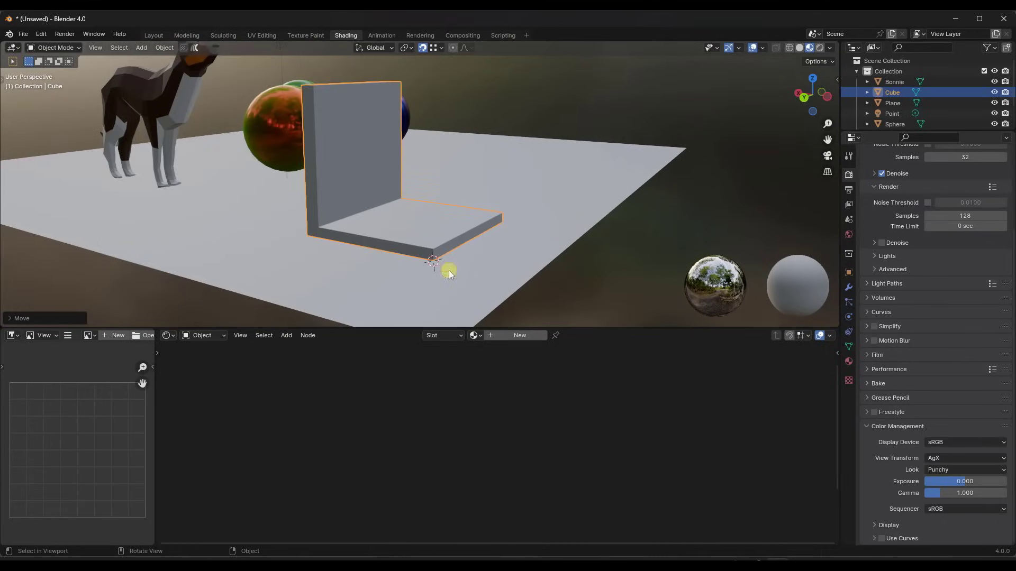
{"action": "key", "text": "g"}
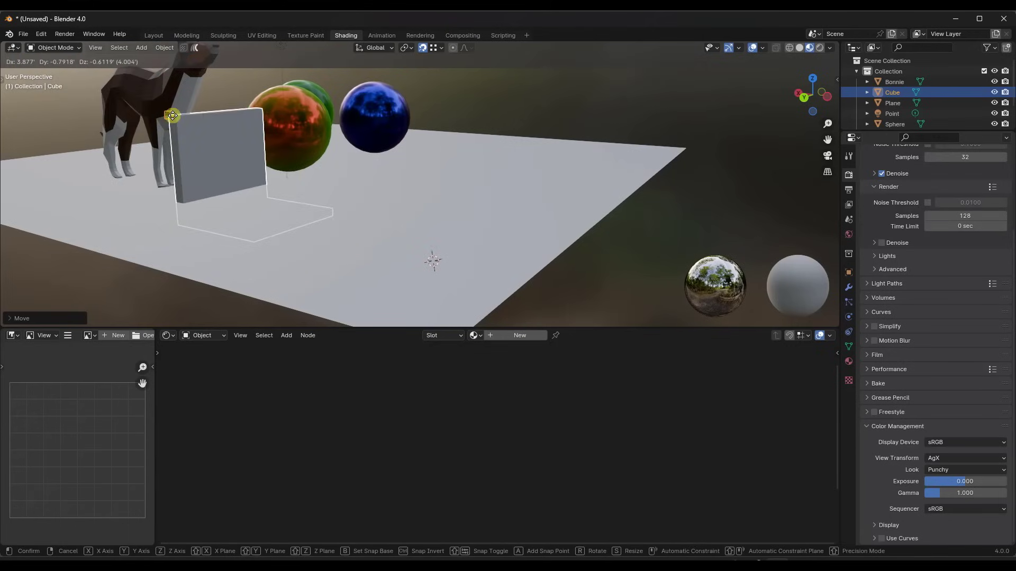
{"action": "left_click", "coordinate": [337, 196]}
{"action": "key", "text": "KP_Decimal"}
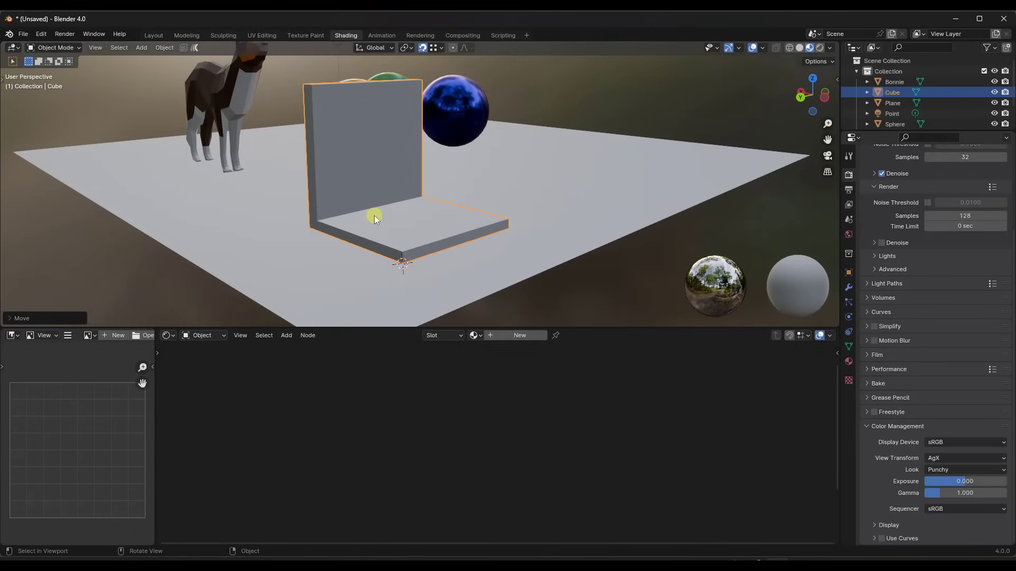
- Move the L-shaped object to the dog's front foot, using the object's lower front corner as the snap base
{"action": "key", "text": "g"}
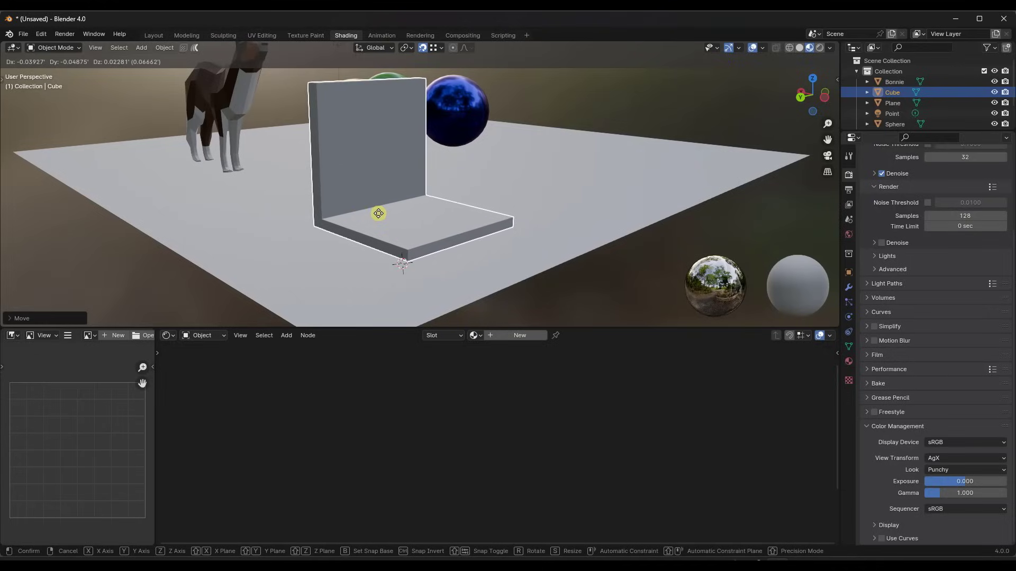
{"action": "key", "text": "b"}
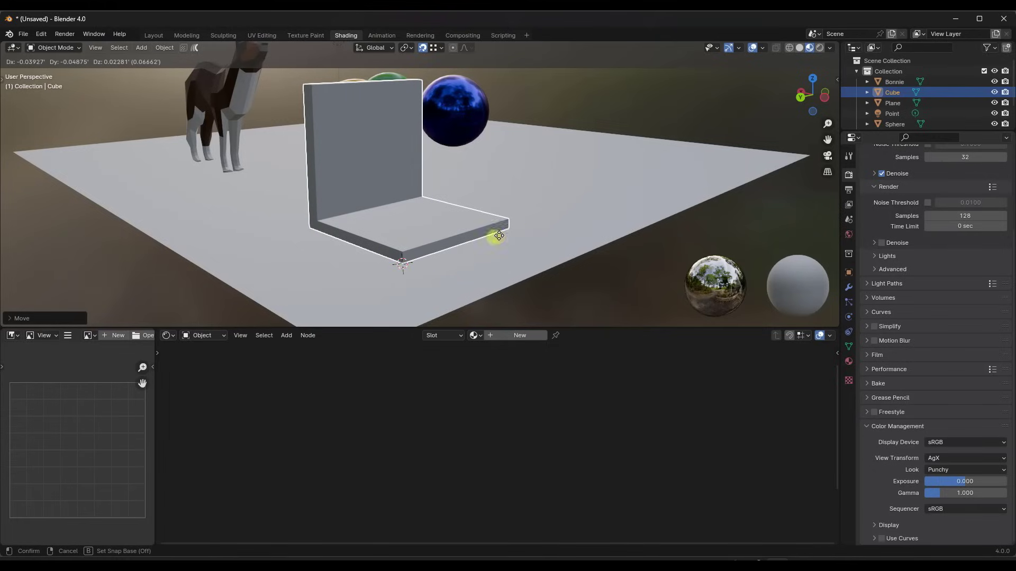
{"action": "left_click", "coordinate": [403, 265]}
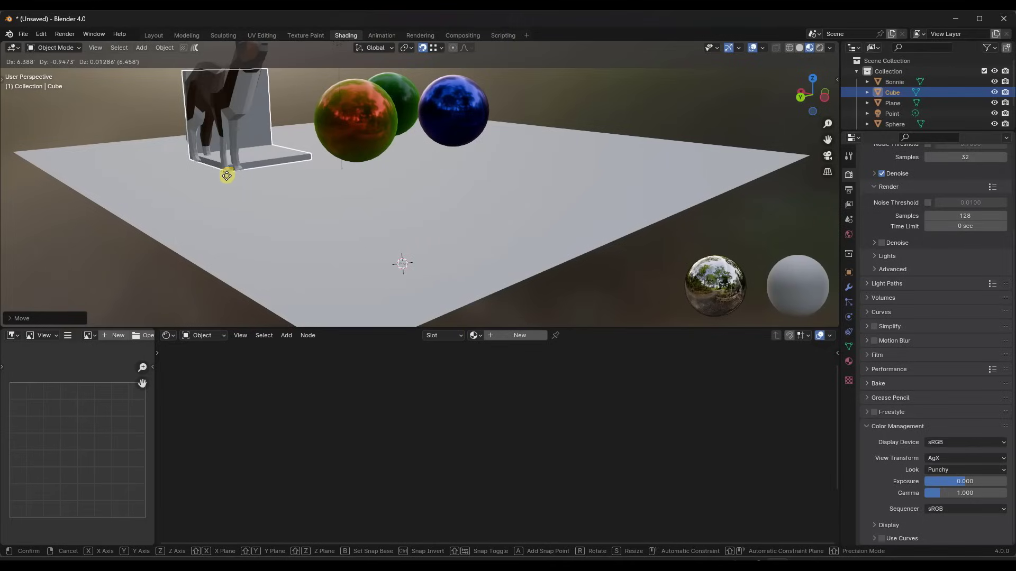
{"action": "left_click", "coordinate": [226, 175]}
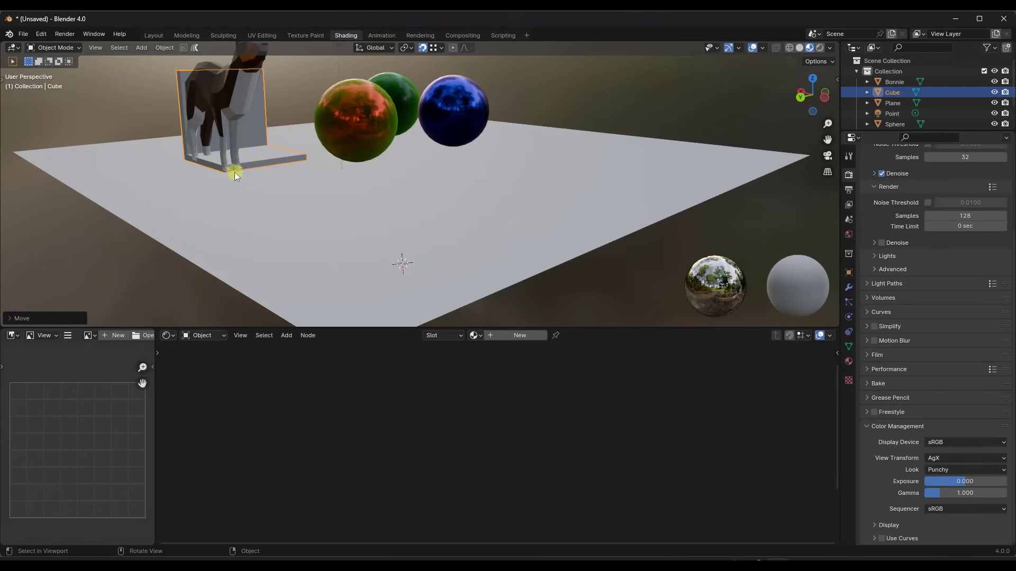
- Move the L-shaped object along global X away from the dog, using the floor plane's corner nearest the dog as snap base
{"action": "middle_click_drag", "start_coordinate": [326, 158], "coordinate": [324, 188]}
{"action": "scroll", "coordinate": [324, 188], "scroll_direction": "down", "scroll_amount": 3}
{"action": "key", "text": "g"}
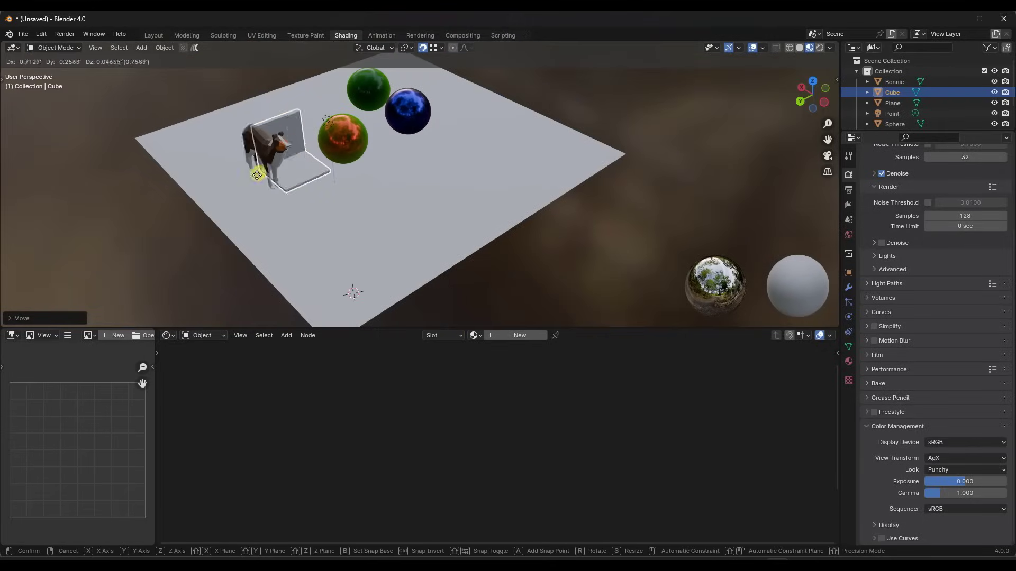
{"action": "key", "text": "b"}
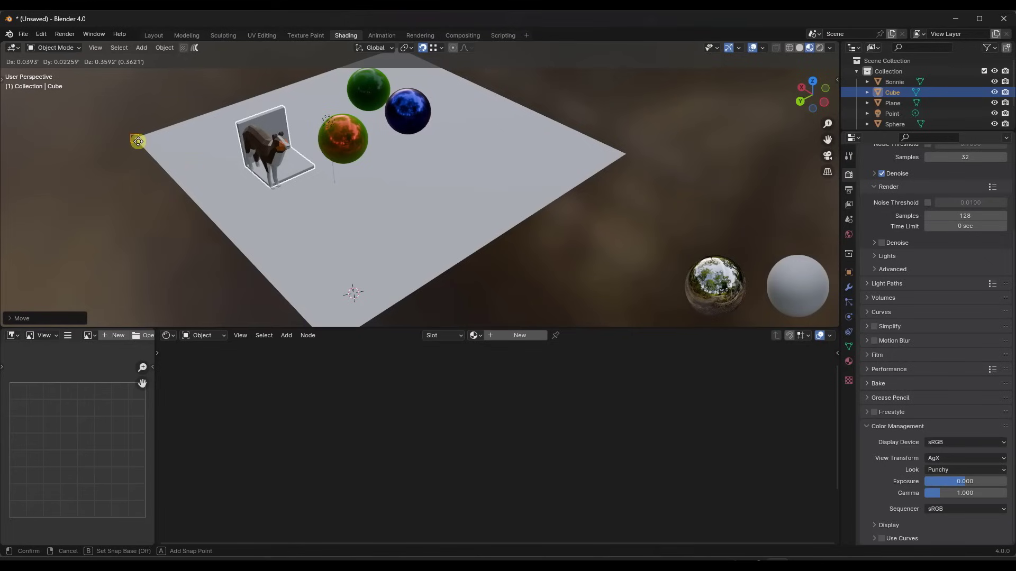
{"action": "left_click", "coordinate": [138, 141]}
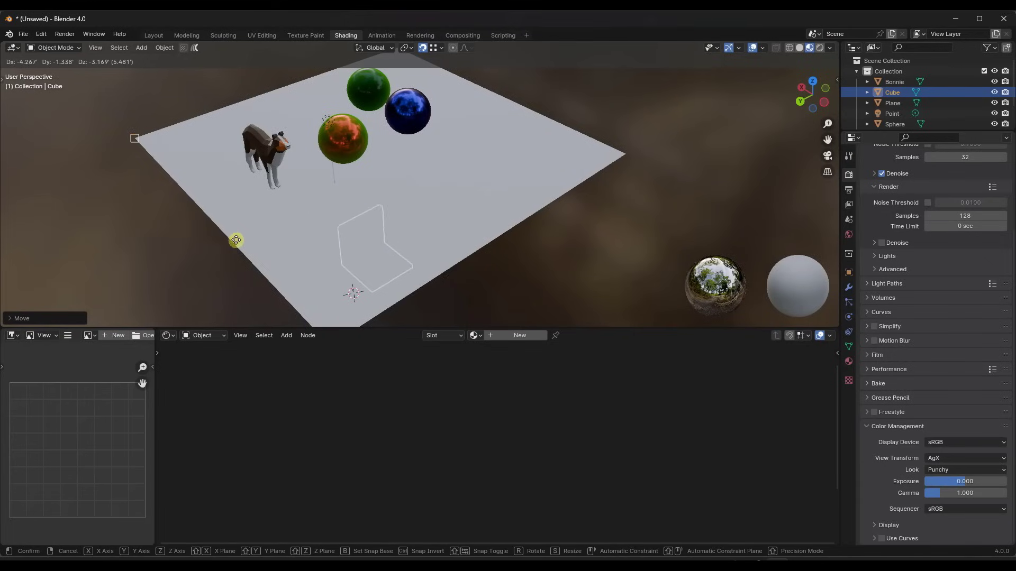
{"action": "key", "text": "x"}
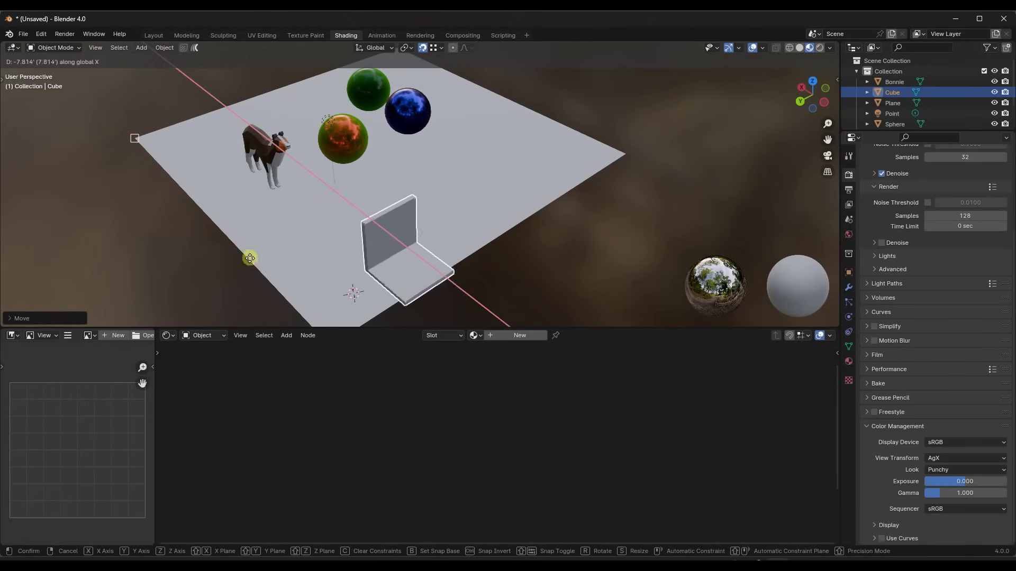
{"action": "left_click", "coordinate": [221, 222]}
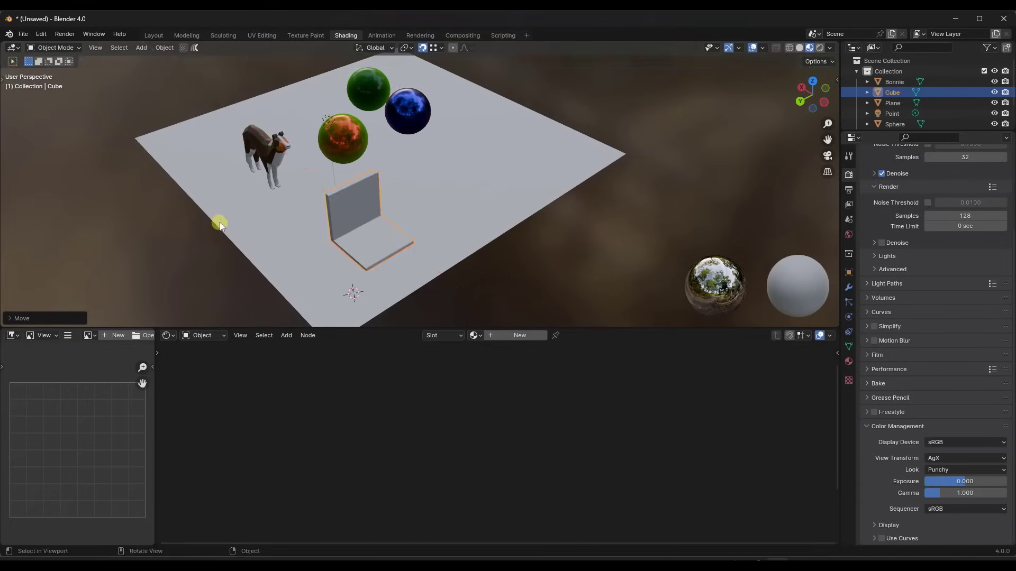
- In Edit Mode, move the front end face of the L-shaped object's base along global X, using its lower corner as the snap base
{"action": "middle_click_drag", "start_coordinate": [220, 222], "coordinate": [295, 217]}
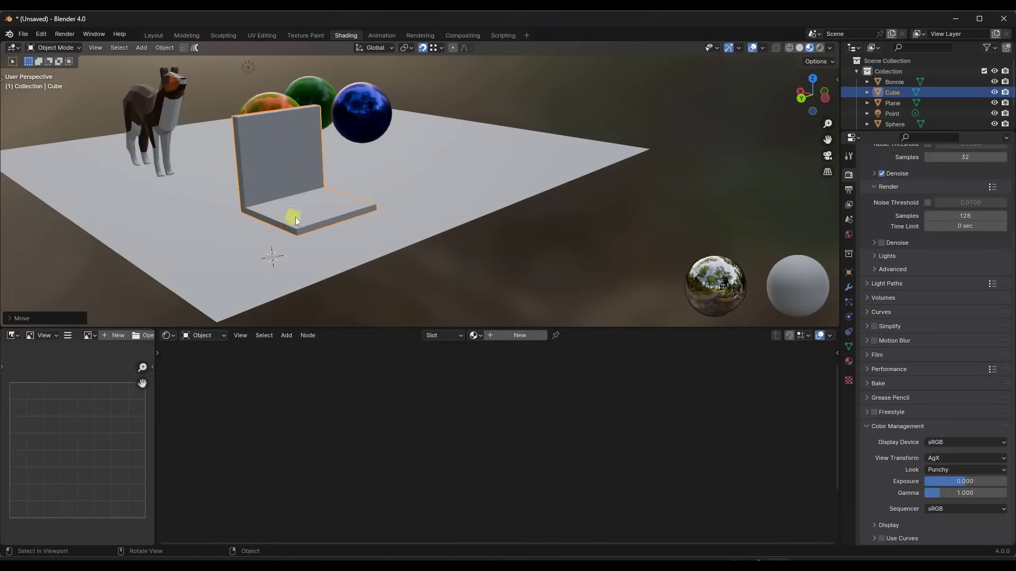
{"action": "scroll", "coordinate": [294, 177], "scroll_direction": "up", "scroll_amount": 3}
{"action": "key", "text": "Tab"}
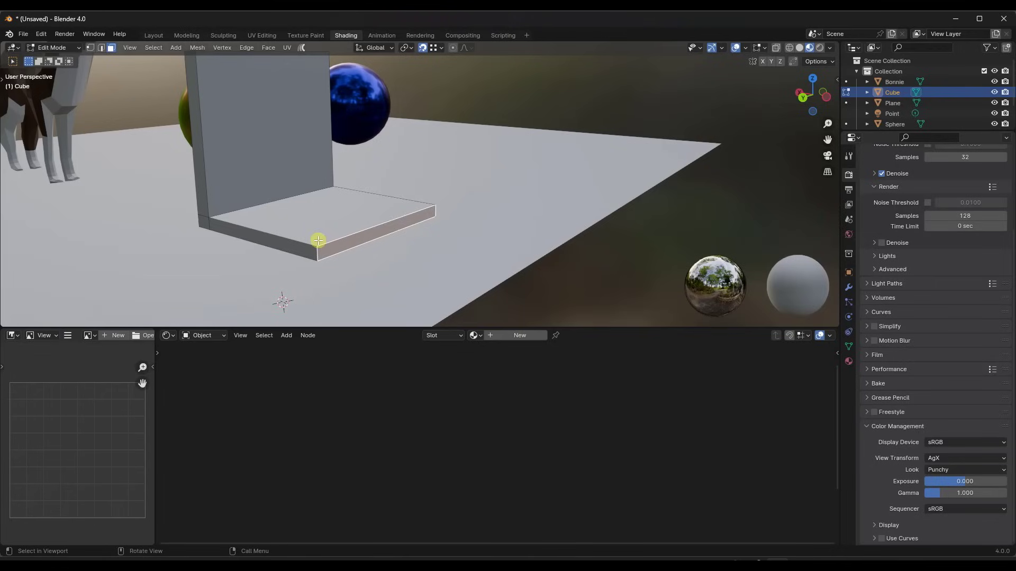
{"action": "key", "text": "g"}
{"action": "key", "text": "b"}
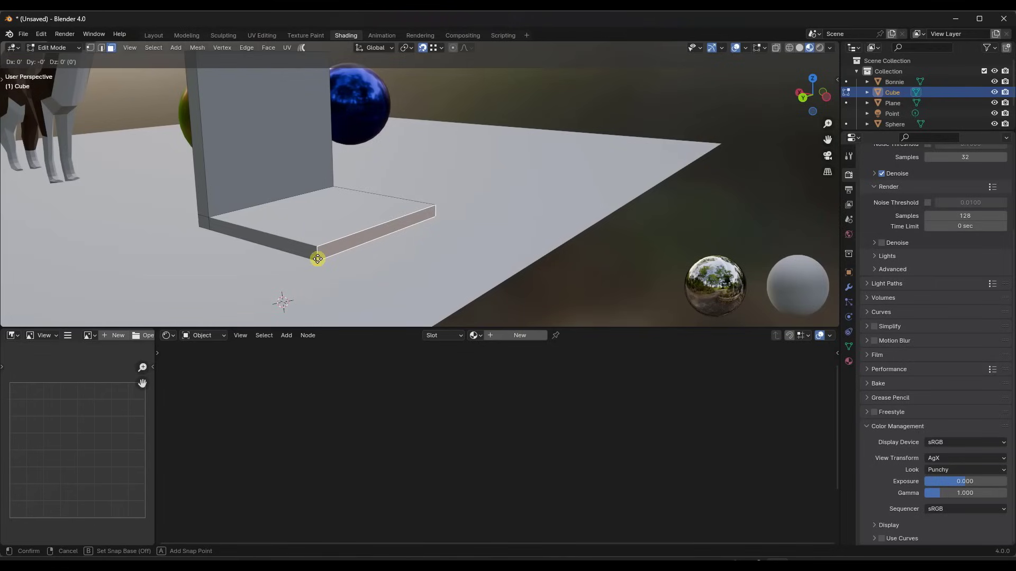
{"action": "left_click", "coordinate": [317, 259]}
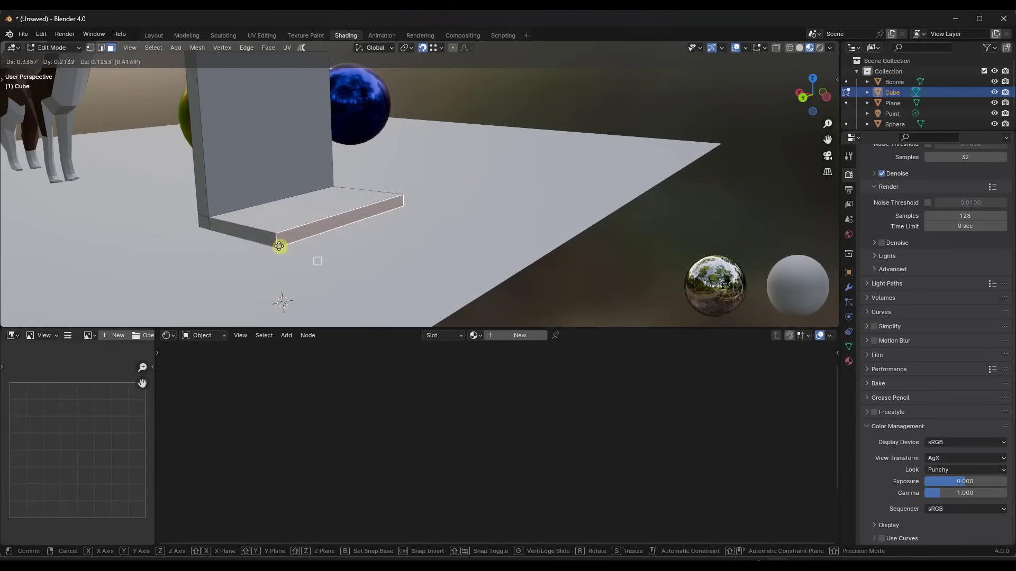
{"action": "key", "text": "x"}
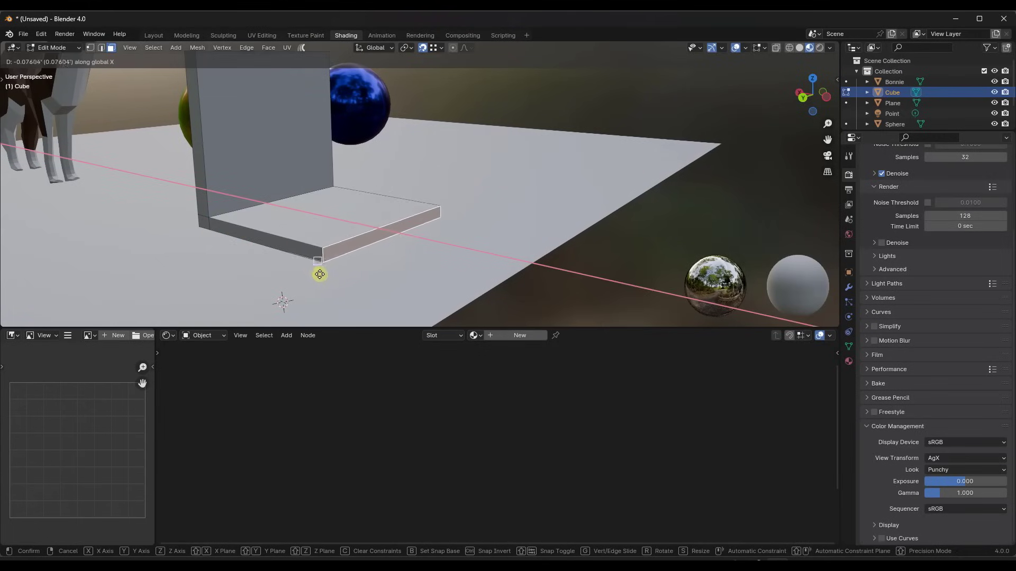
{"action": "left_click", "coordinate": [336, 264]}
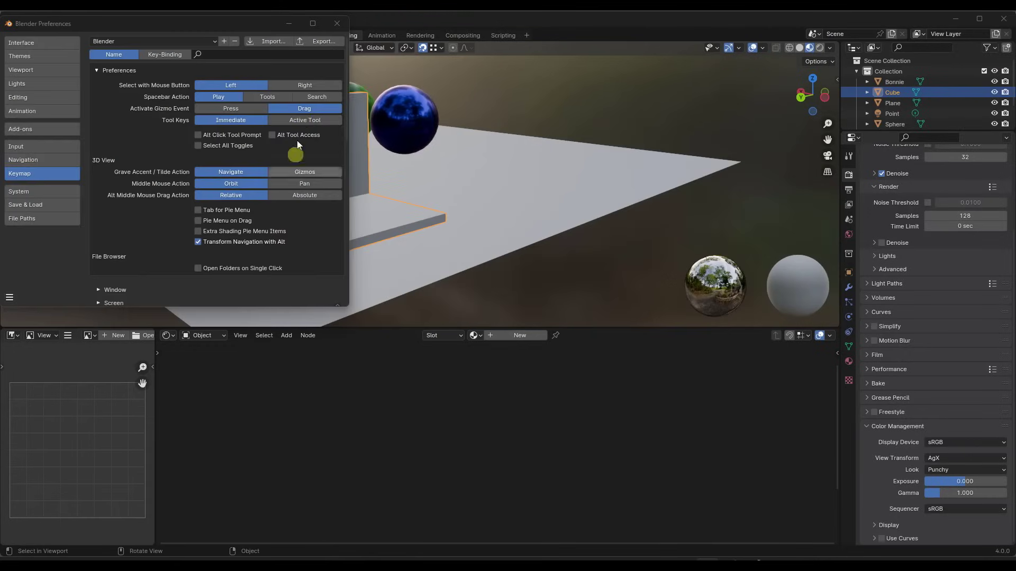
- Close the preferences and try moving the L-shaped object constrained to the global X, Y and Z axes in turn
{"action": "left_click", "coordinate": [337, 26]}
{"action": "middle_click_drag", "start_coordinate": [347, 173], "coordinate": [349, 195]}
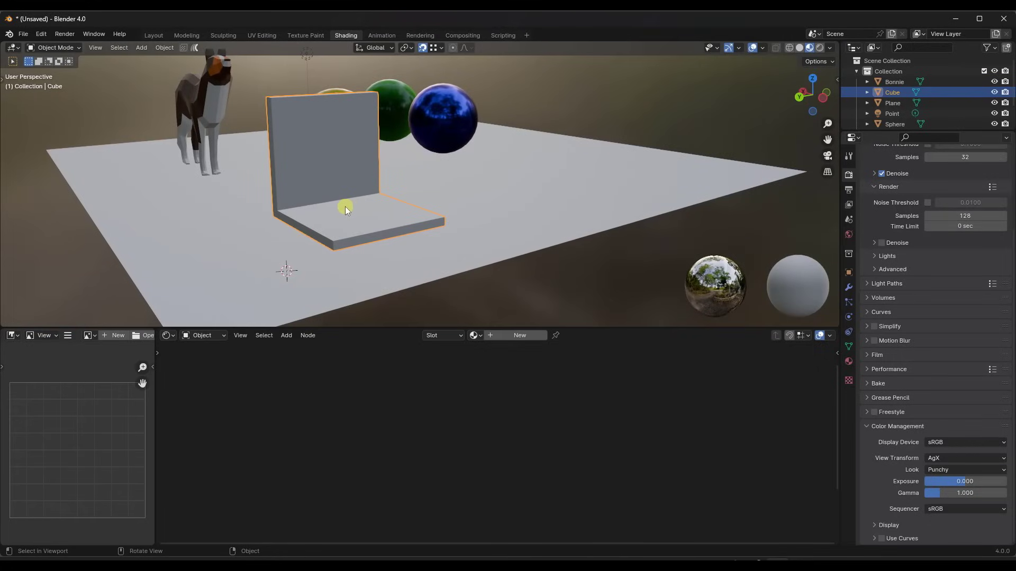
{"action": "key", "text": "g"}
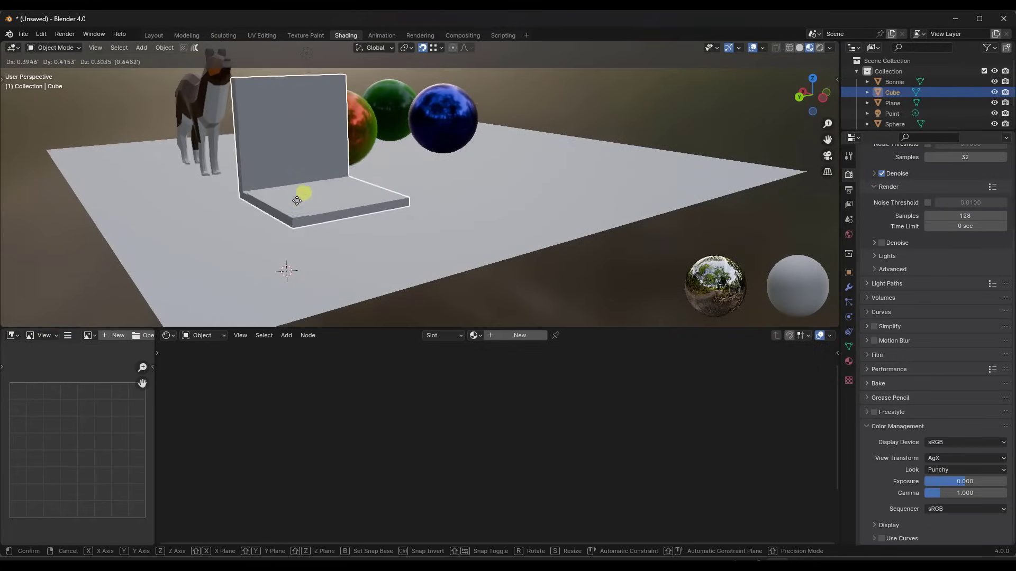
{"action": "key", "text": "y"}
{"action": "key", "text": "z"}
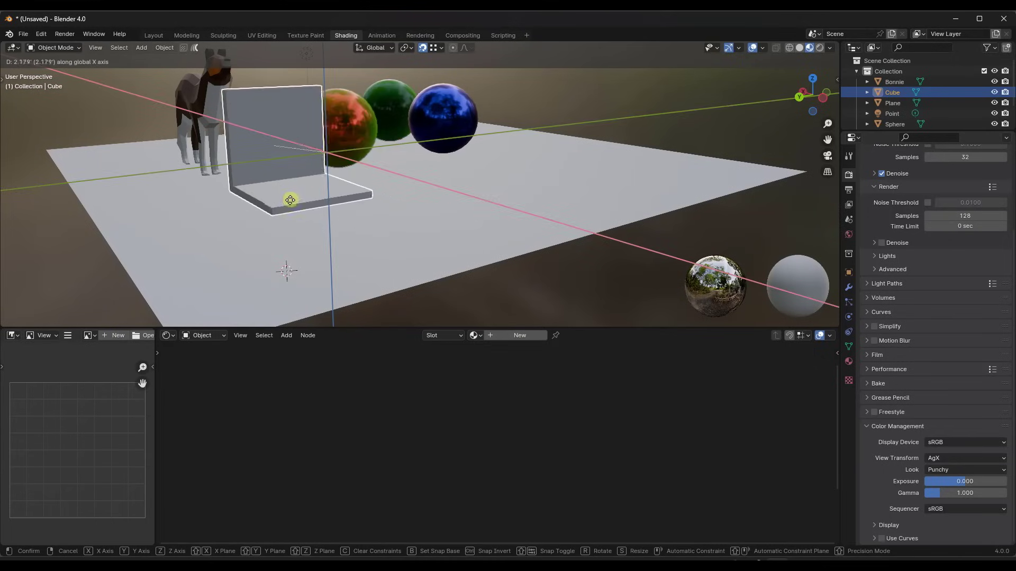
{"action": "key", "text": "y"}
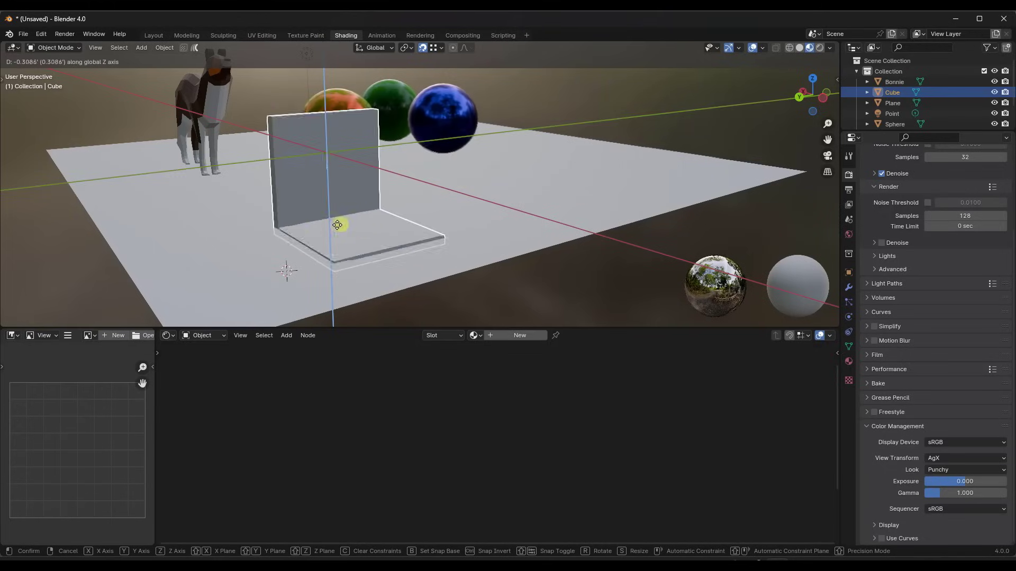
{"action": "key", "text": "x"}
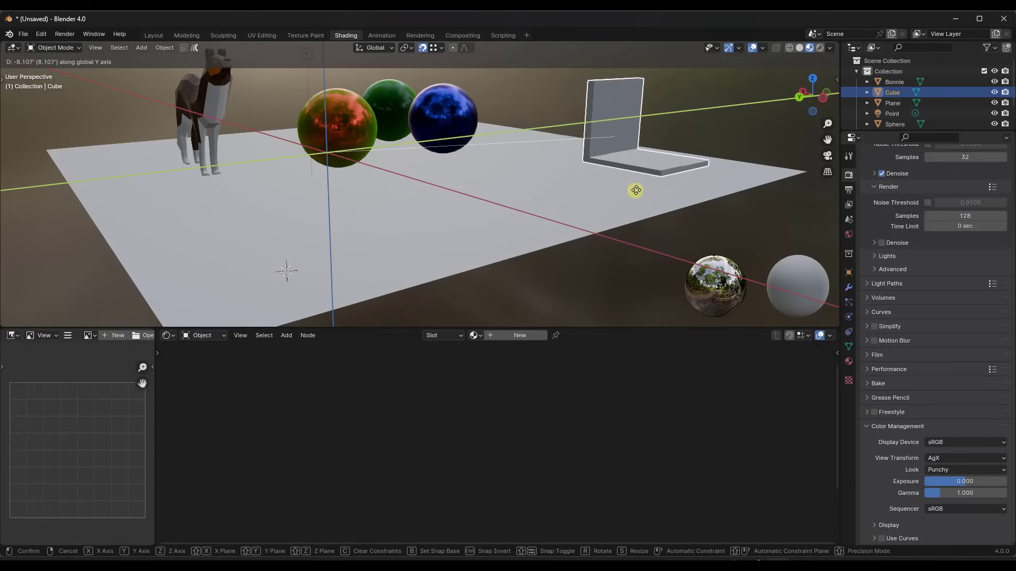
{"action": "key", "text": "z"}
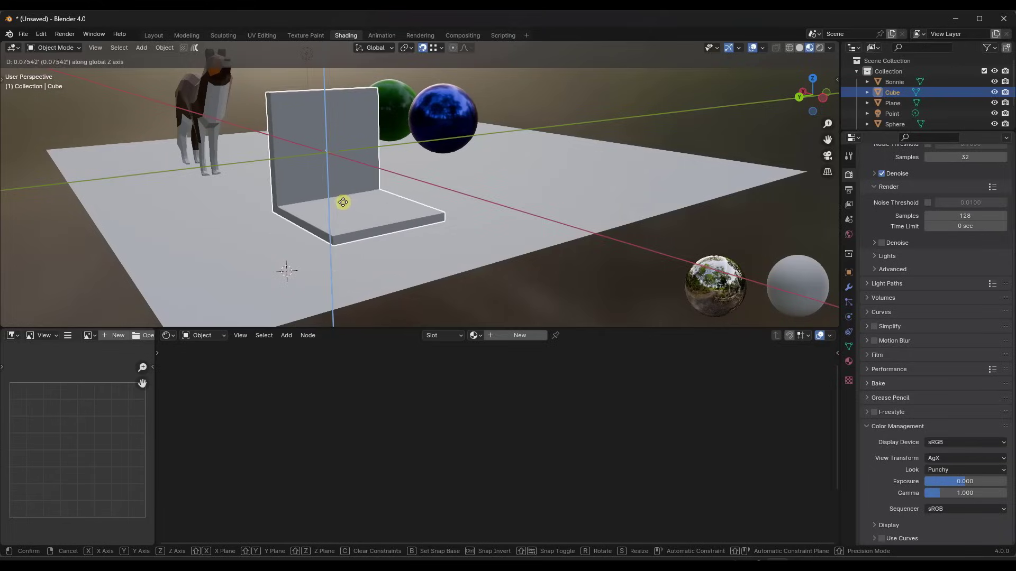
{"action": "left_click", "coordinate": [361, 202]}
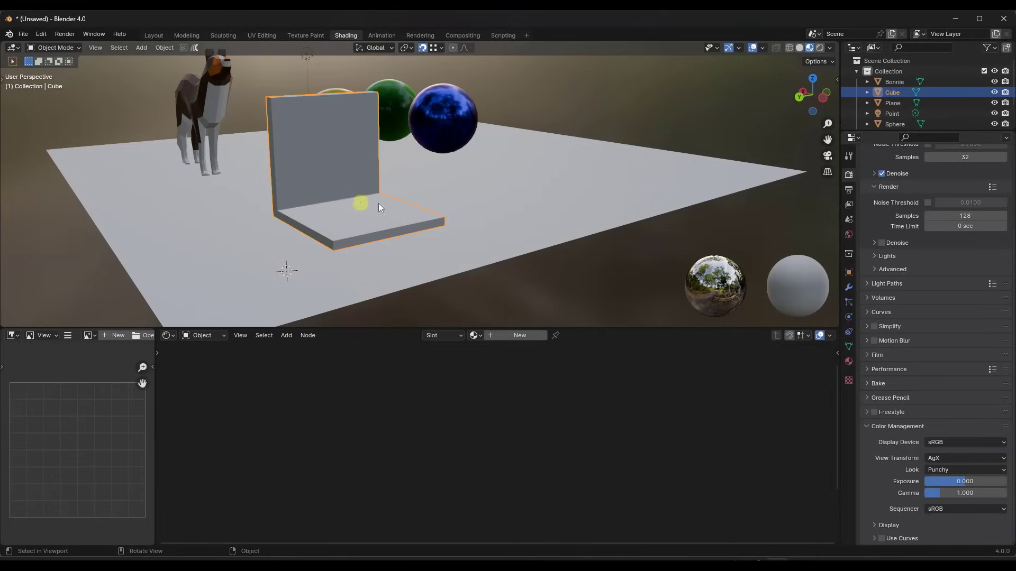
- Check the Transform Navigation with Alt option in the keymap preferences
{"action": "mouse_move", "coordinate": [406, 189]}
{"action": "middle_mouse_down"}
{"action": "mouse_move", "coordinate": [362, 186]}
{"action": "mouse_move", "coordinate": [414, 183]}
{"action": "middle_mouse_up"}
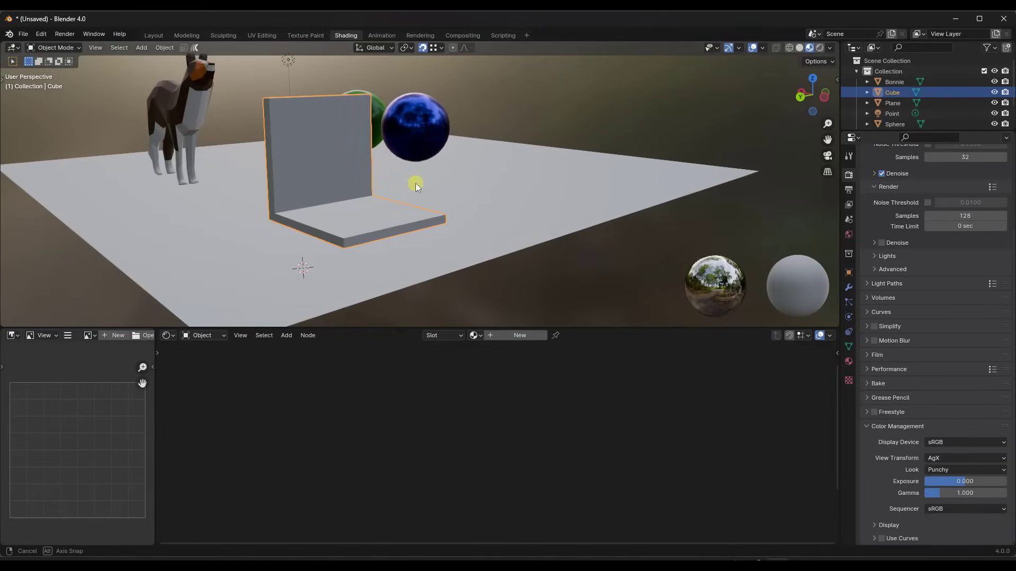
{"action": "left_click", "coordinate": [42, 34]}
{"action": "left_click", "coordinate": [63, 172]}
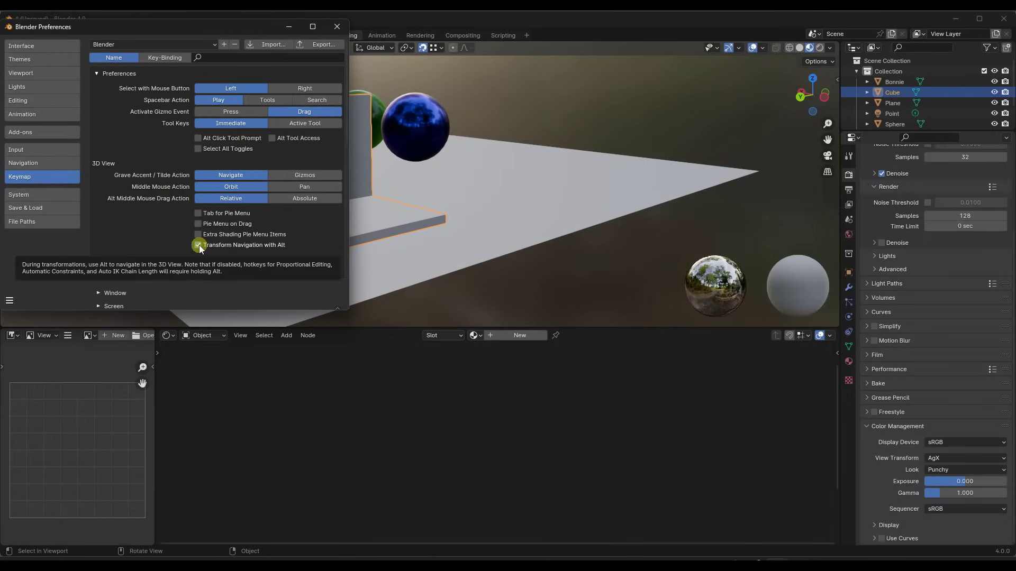
{"action": "left_click", "coordinate": [336, 27]}
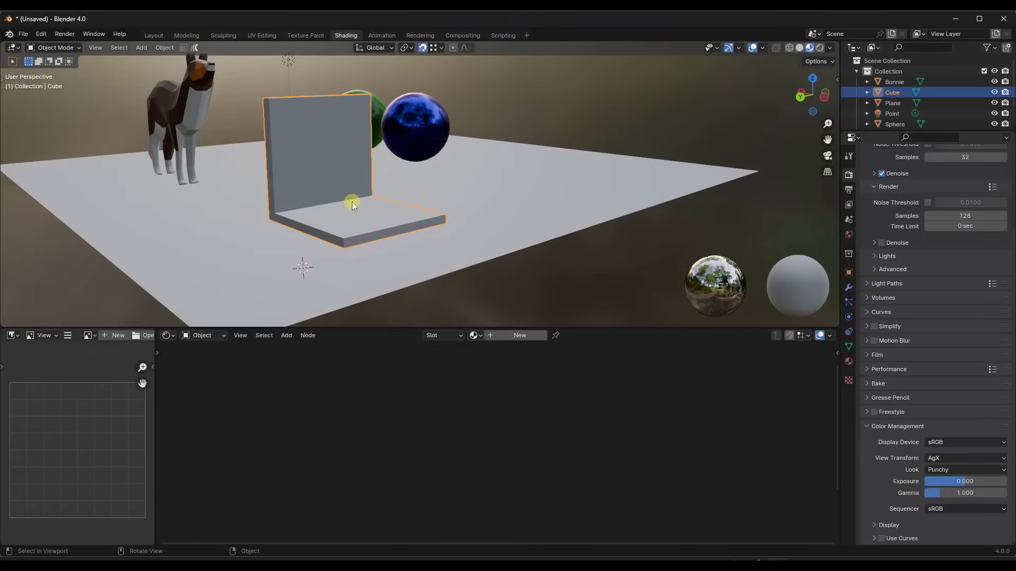
- Try moving the L-shaped object while orbiting the view during the transform with Alt navigation enabled
{"action": "key", "text": "g"}
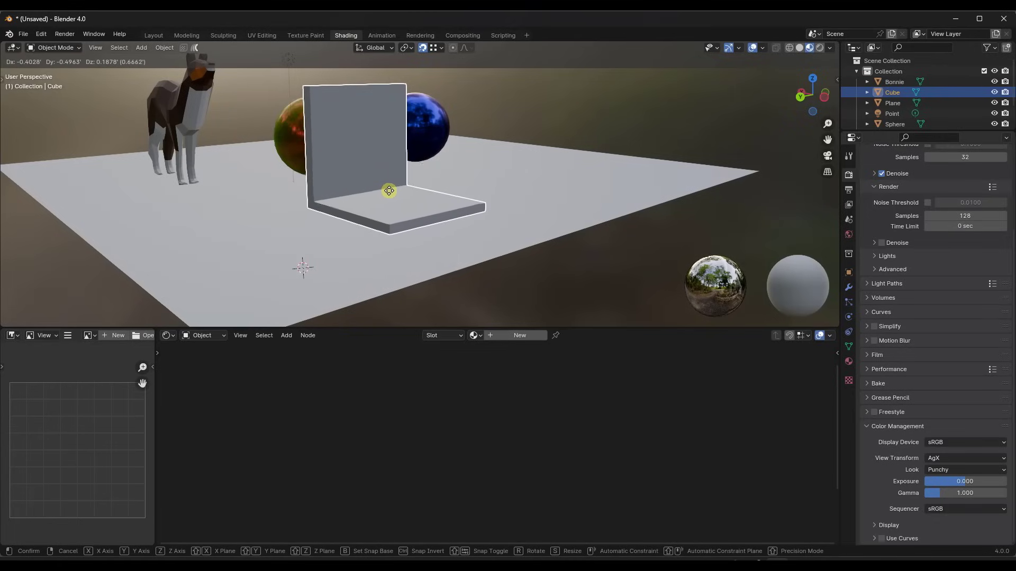
{"action": "middle_click_drag", "start_coordinate": [392, 191], "coordinate": [356, 111]}
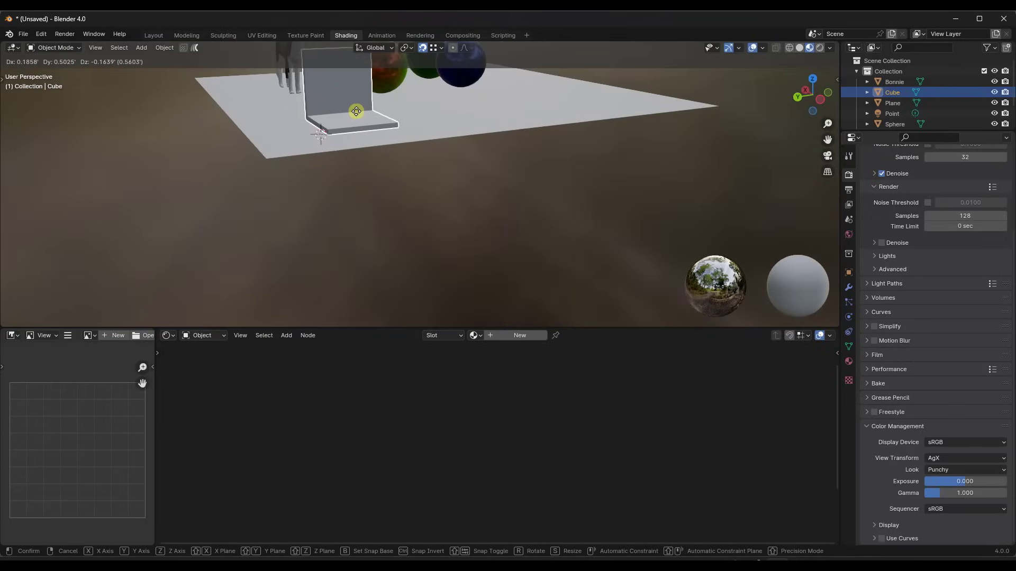
{"action": "left_click", "coordinate": [381, 125]}
{"action": "scroll", "coordinate": [317, 64], "scroll_direction": "up", "scroll_amount": 8}
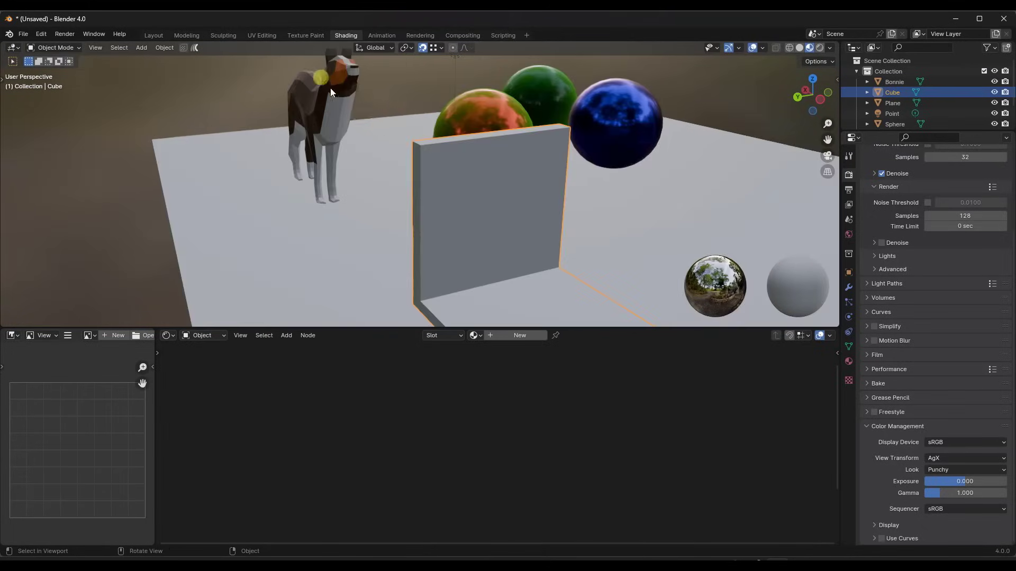
{"action": "scroll", "coordinate": [402, 127], "scroll_direction": "down", "scroll_amount": 4}
{"action": "middle_click_drag", "start_coordinate": [478, 161], "coordinate": [503, 192]}
{"action": "scroll", "coordinate": [504, 192], "scroll_direction": "up", "scroll_amount": 2}
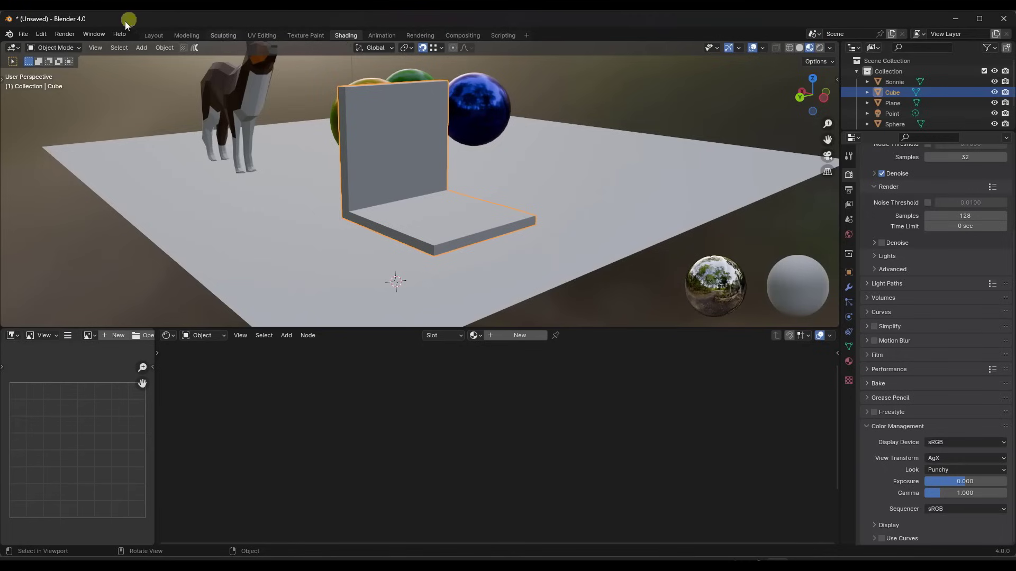
- Turn off Transform Navigation with Alt in the keymap preferences and close them
{"action": "left_click", "coordinate": [43, 33]}
{"action": "left_click", "coordinate": [72, 166]}
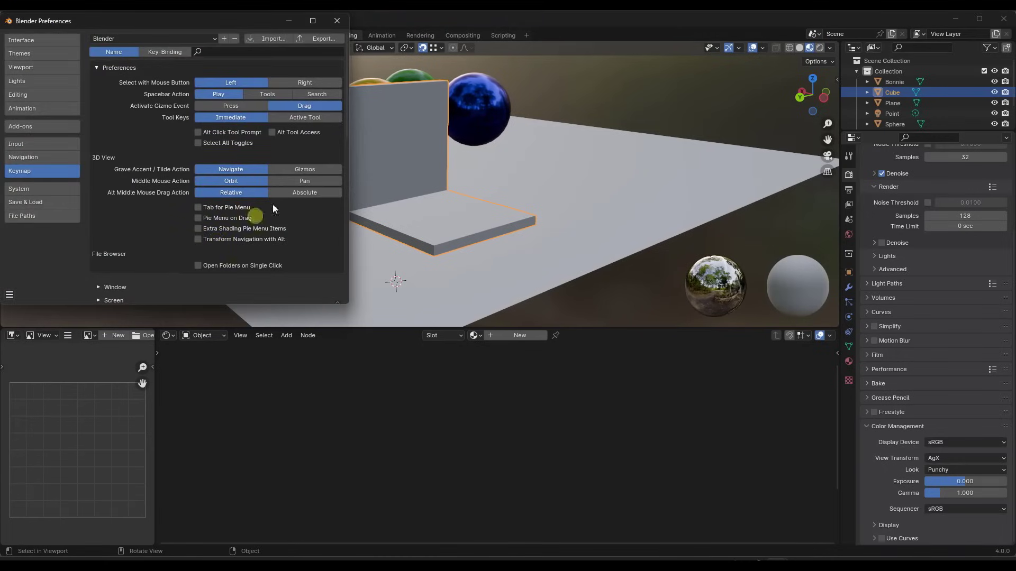
{"action": "left_click", "coordinate": [338, 21]}
- Try moving the L-shaped object while navigating the view during the transform with Alt navigation disabled
{"action": "key", "text": "g"}
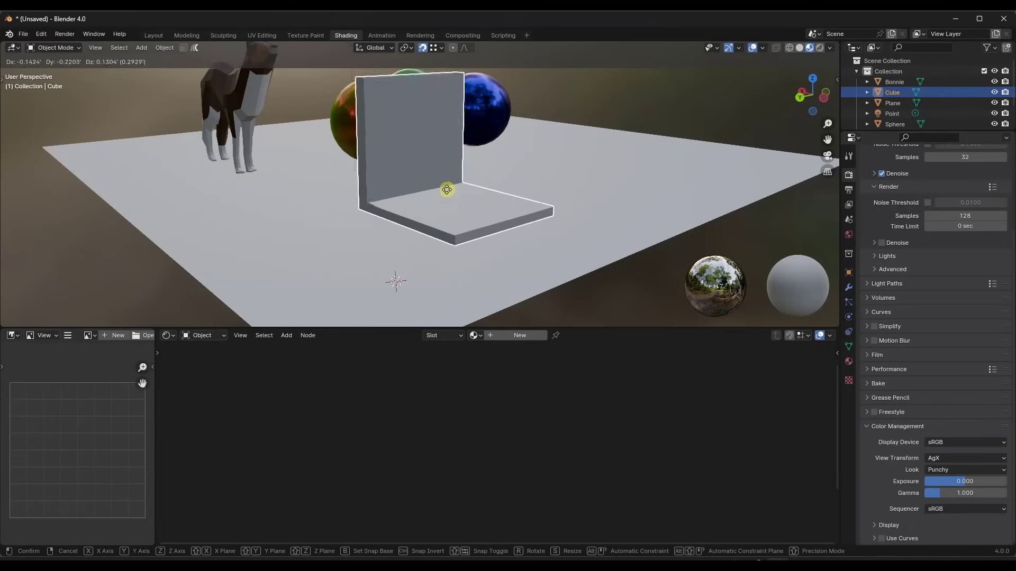
{"action": "middle_click_drag", "start_coordinate": [446, 188], "coordinate": [347, 113]}
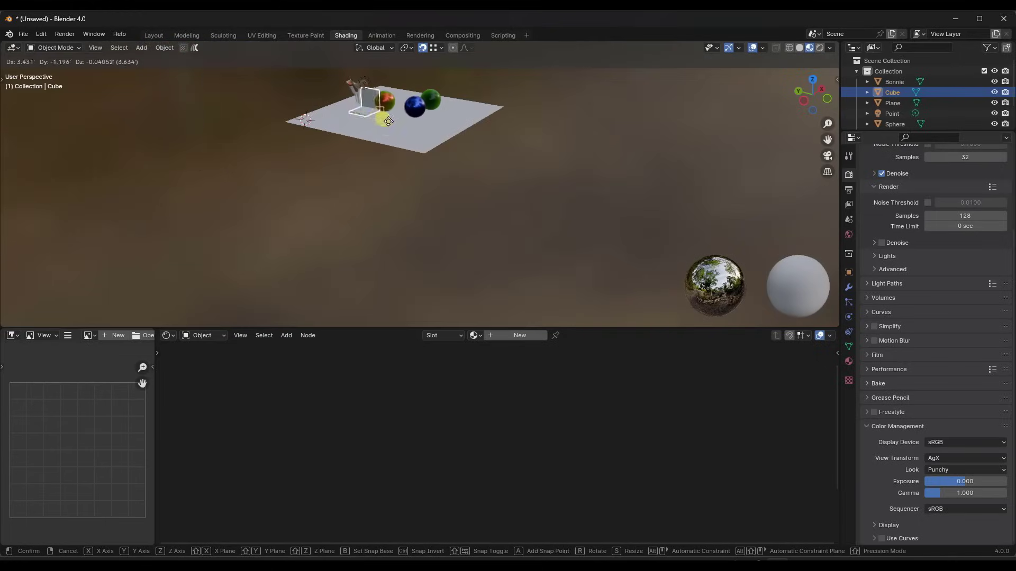
{"action": "middle_click_drag", "start_coordinate": [406, 125], "coordinate": [376, 118]}
{"action": "mouse_move", "coordinate": [465, 129]}
{"action": "middle_mouse_down"}
{"action": "mouse_move", "coordinate": [358, 111]}
{"action": "mouse_move", "coordinate": [410, 109]}
{"action": "mouse_move", "coordinate": [396, 105]}
{"action": "mouse_move", "coordinate": [406, 161]}
{"action": "mouse_move", "coordinate": [424, 126]}
{"action": "mouse_move", "coordinate": [386, 109]}
{"action": "mouse_move", "coordinate": [465, 125]}
{"action": "middle_mouse_up"}
{"action": "scroll", "coordinate": [396, 105], "scroll_direction": "up", "scroll_amount": 5}
{"action": "scroll", "coordinate": [440, 155], "scroll_direction": "up", "scroll_amount": 3}
{"action": "scroll", "coordinate": [476, 154], "scroll_direction": "down", "scroll_amount": 5}
{"action": "left_click", "coordinate": [392, 139]}
{"action": "scroll", "coordinate": [386, 109], "scroll_direction": "up", "scroll_amount": 4}
{"action": "scroll", "coordinate": [504, 209], "scroll_direction": "up", "scroll_amount": 5}
{"action": "scroll", "coordinate": [483, 167], "scroll_direction": "down", "scroll_amount": 3}
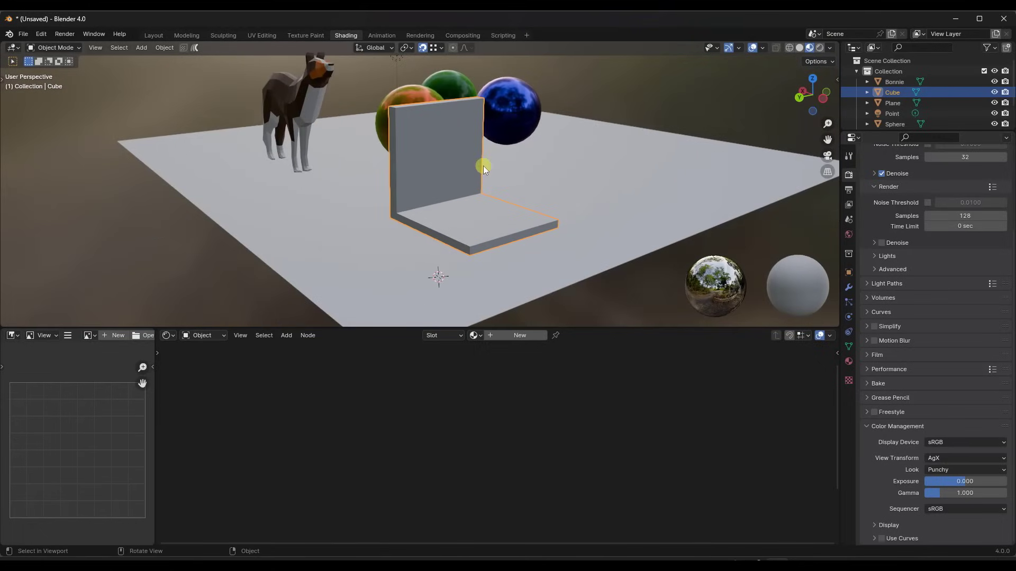
- Try another free move of the L-shaped object, orbiting around the floor plane and zooming in and out during the transform
{"action": "middle_click_drag", "start_coordinate": [455, 177], "coordinate": [449, 194]}
{"action": "key", "text": "g"}
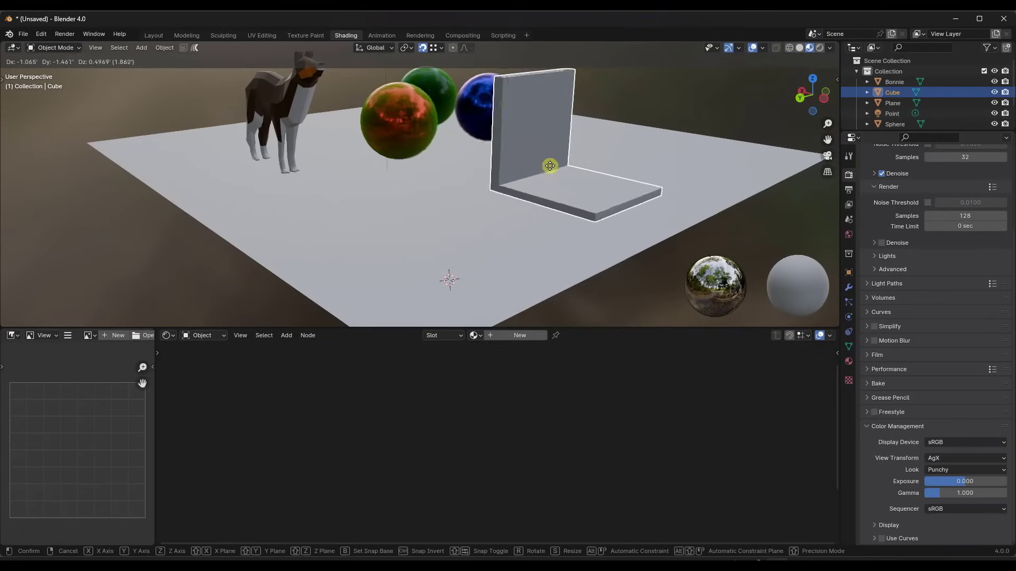
{"action": "scroll", "coordinate": [555, 163], "scroll_direction": "up", "scroll_amount": 3}
{"action": "middle_click_drag", "start_coordinate": [564, 160], "coordinate": [674, 175]}
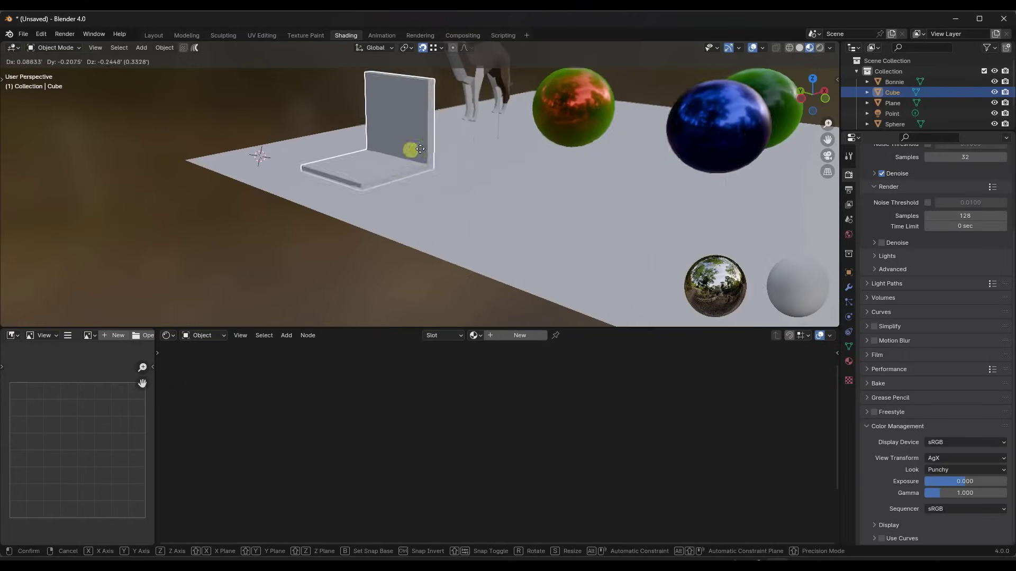
{"action": "middle_click_drag", "start_coordinate": [410, 150], "coordinate": [603, 140]}
{"action": "scroll", "coordinate": [395, 188], "scroll_direction": "down", "scroll_amount": 5}
{"action": "middle_click_drag", "start_coordinate": [291, 164], "coordinate": [247, 160]}
{"action": "scroll", "coordinate": [248, 160], "scroll_direction": "up", "scroll_amount": 6}
{"action": "scroll", "coordinate": [264, 174], "scroll_direction": "down", "scroll_amount": 4}
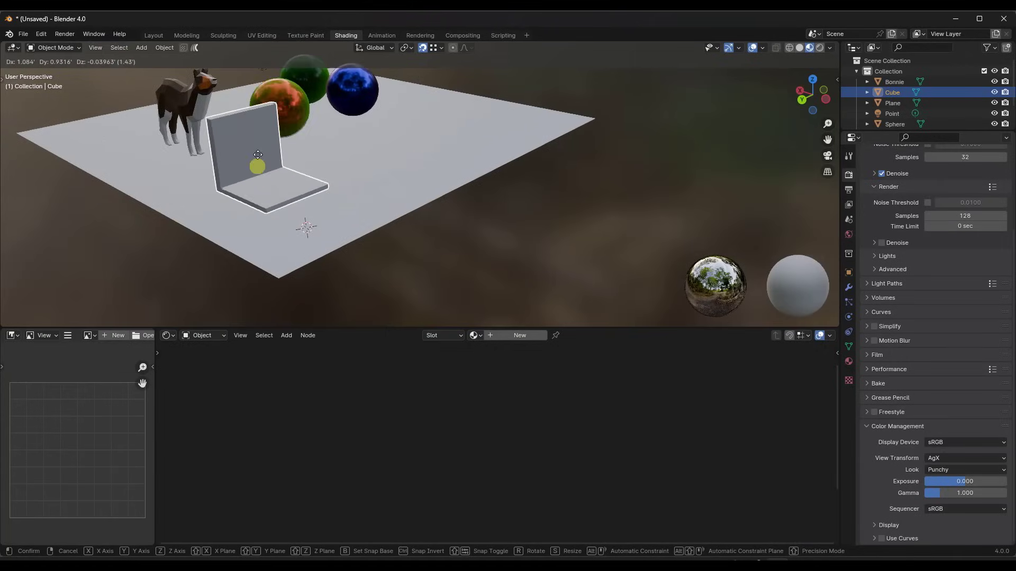
{"action": "left_click", "coordinate": [334, 174]}
{"action": "middle_click_drag", "start_coordinate": [334, 175], "coordinate": [277, 157]}
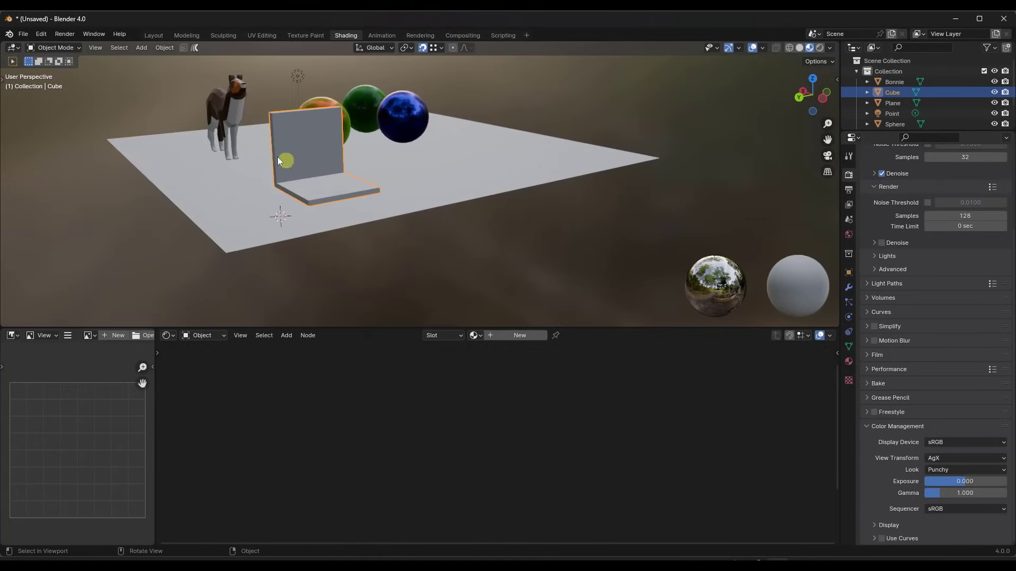
{"action": "scroll", "coordinate": [257, 110], "scroll_direction": "up", "scroll_amount": 3}
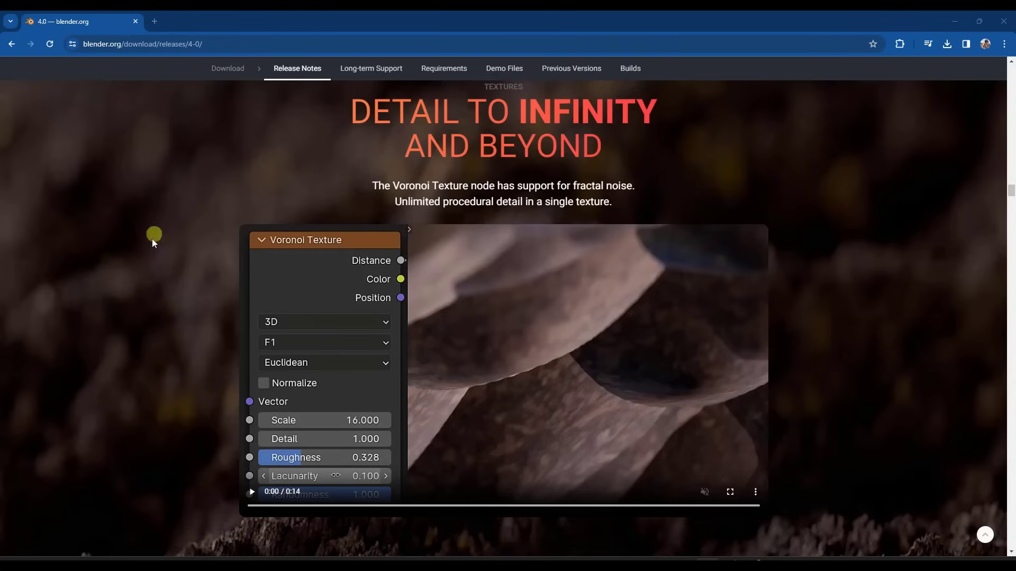
- Switch to the Blender 4.0 release notes in the browser and review the Voronoi Texture fractal noise section
{"action": "scroll", "coordinate": [158, 297], "scroll_direction": "down", "scroll_amount": 2}
{"action": "scroll", "coordinate": [181, 336], "scroll_direction": "up", "scroll_amount": 1}
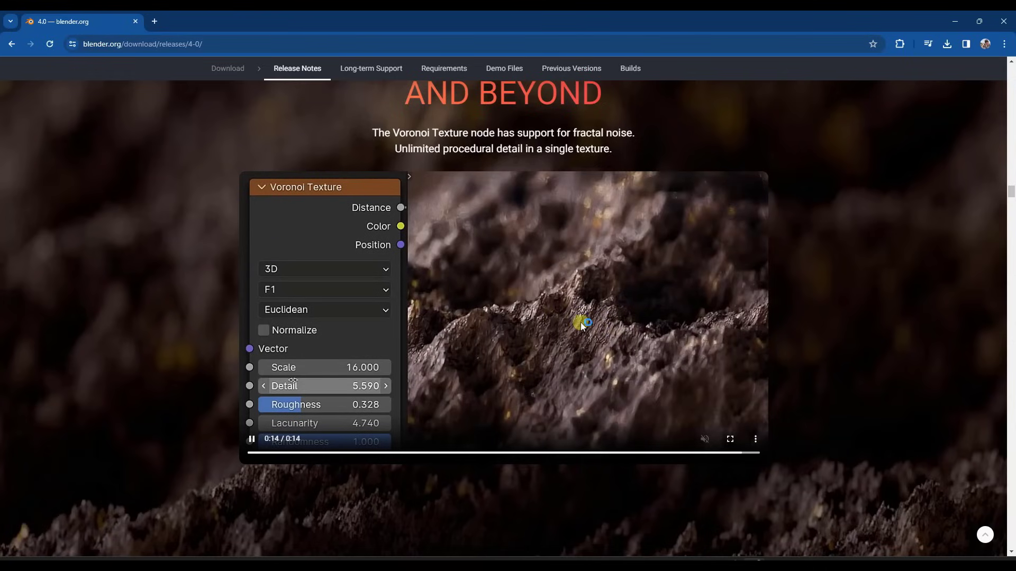
- Go to the Cycles Light Linking section and compare the example image with Light Linking off and on
{"action": "scroll", "coordinate": [925, 322], "scroll_direction": "down", "scroll_amount": 15}
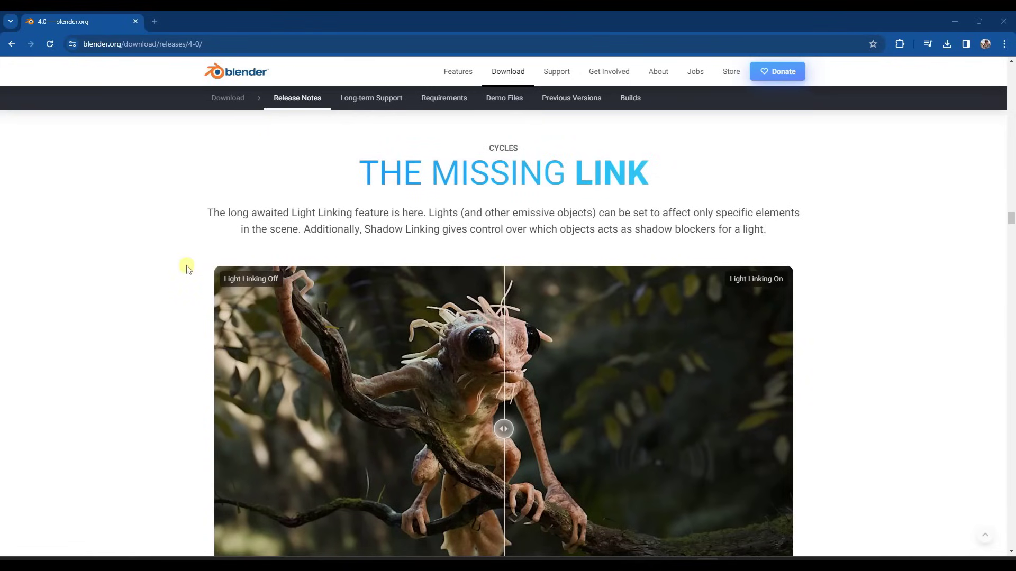
{"action": "scroll", "coordinate": [187, 268], "scroll_direction": "down", "scroll_amount": 1}
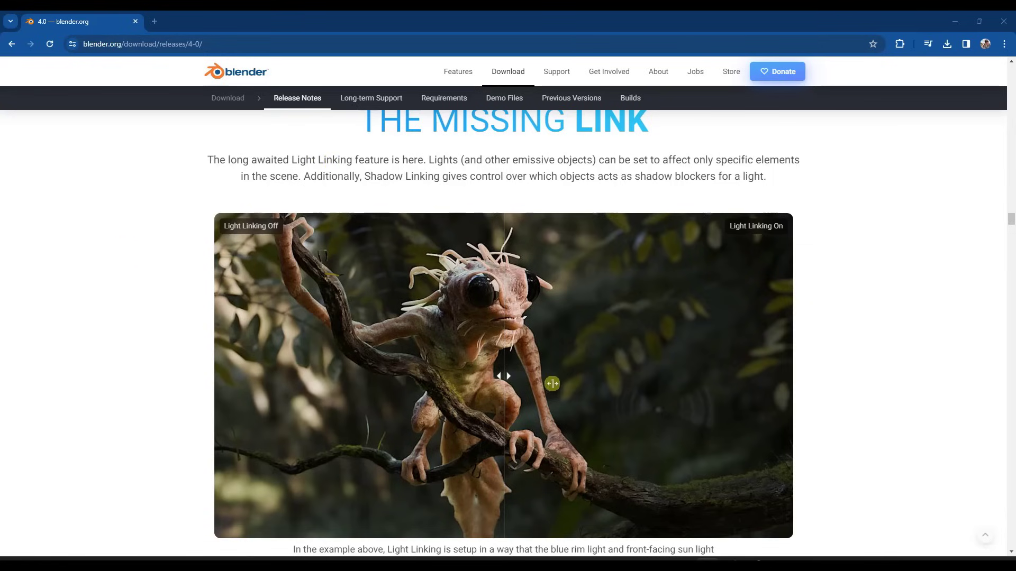
{"action": "scroll", "coordinate": [552, 383], "scroll_direction": "down", "scroll_amount": 1}
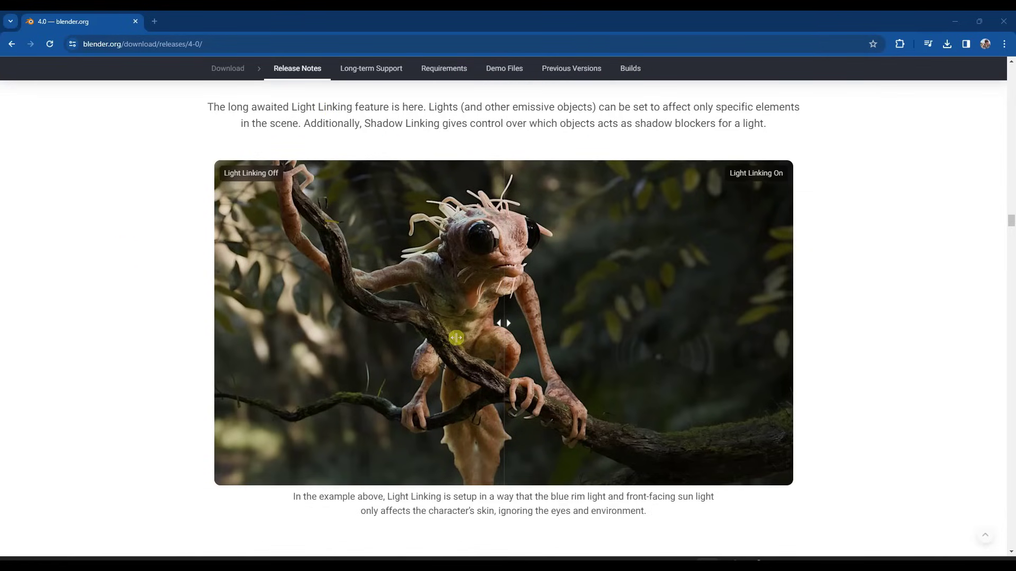
{"action": "left_click_drag", "start_coordinate": [504, 323], "coordinate": [698, 326]}
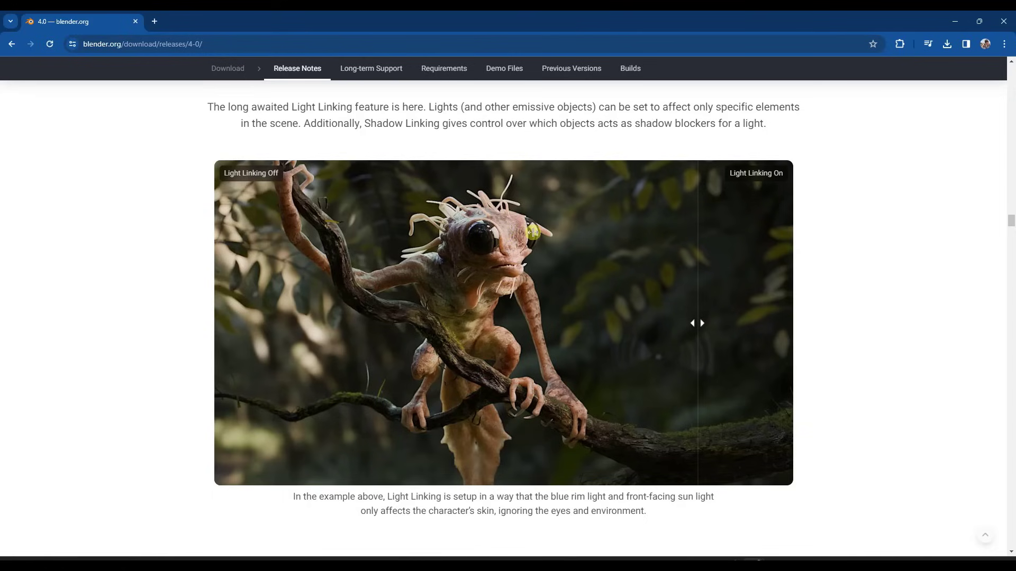
{"action": "left_click_drag", "start_coordinate": [699, 326], "coordinate": [390, 328]}
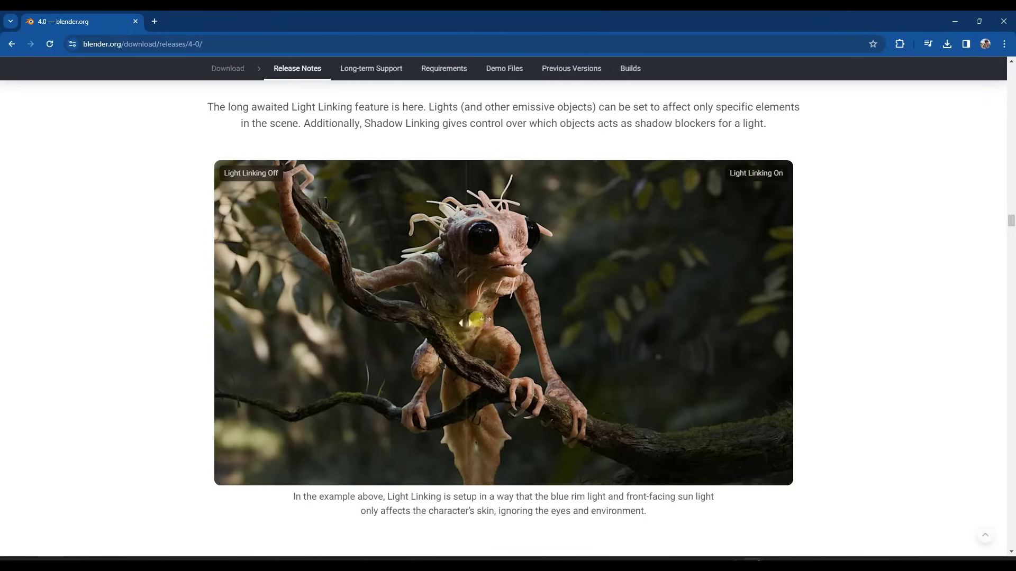
- Sweep the Light Linking comparison slider across the character once more and move on down the release notes
{"action": "left_click_drag", "start_coordinate": [390, 321], "coordinate": [356, 319]}
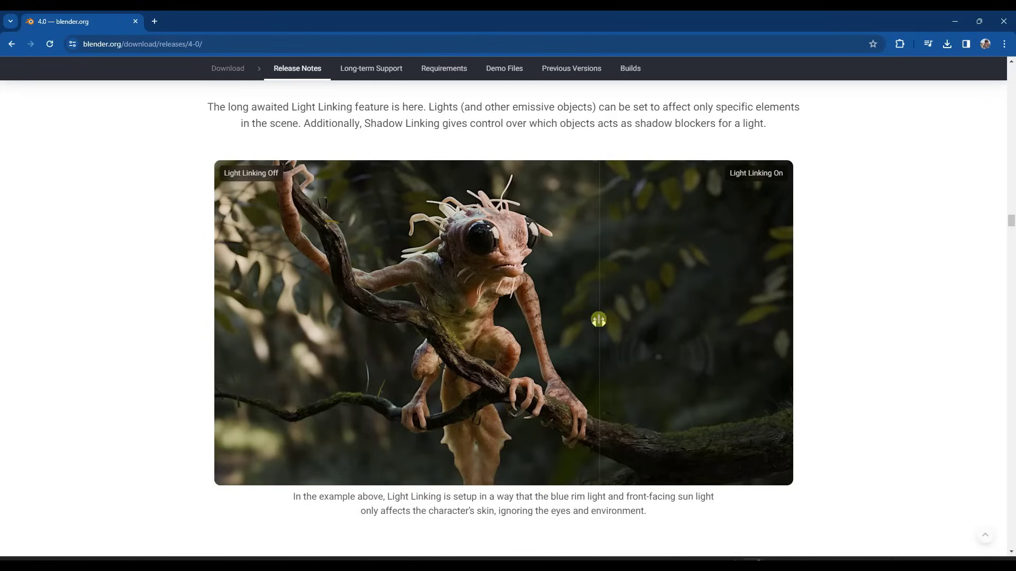
{"action": "scroll", "coordinate": [386, 320], "scroll_direction": "down", "scroll_amount": 5}
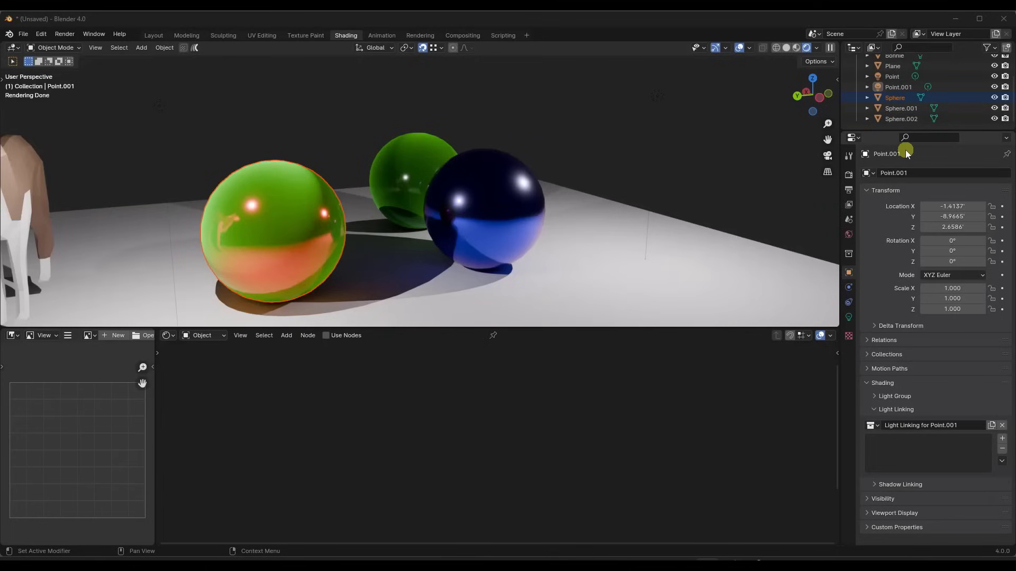
- Add Sphere.002 and Sphere.001 to the Light Linking collection of the Point.001 light and exclude both from its illumination
{"action": "left_click", "coordinate": [894, 88]}
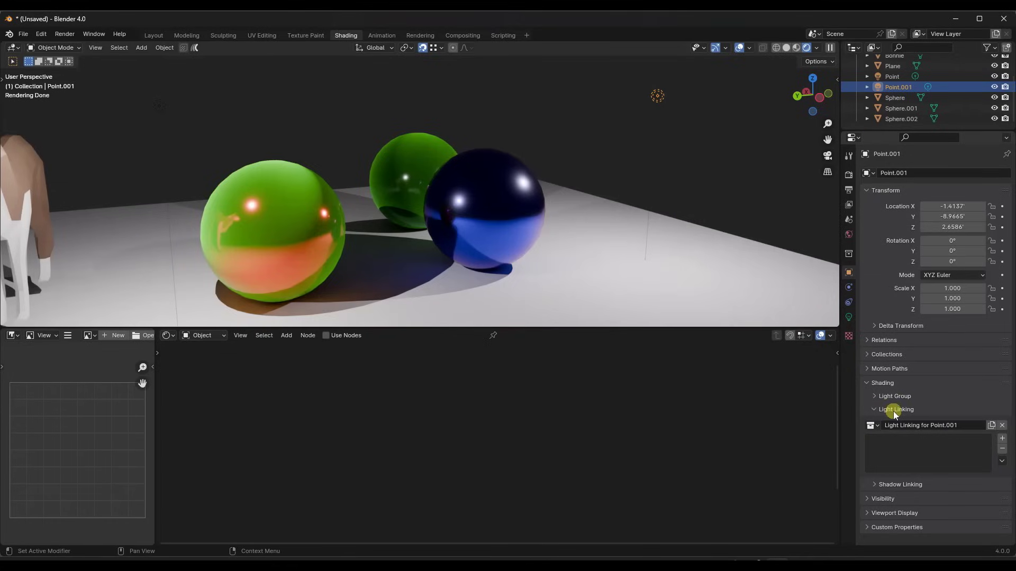
{"action": "left_click_drag", "start_coordinate": [901, 119], "coordinate": [898, 444]}
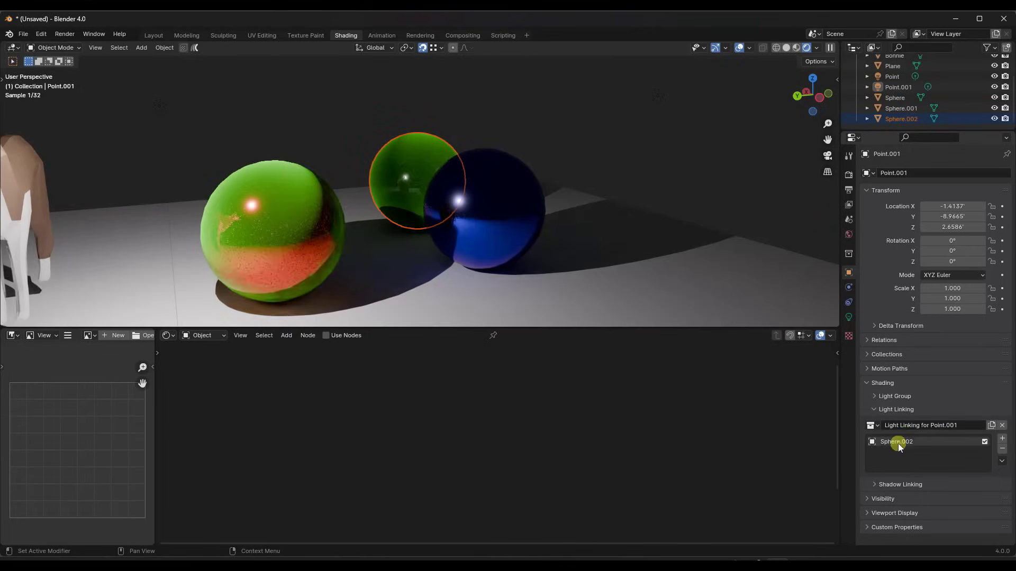
{"action": "left_click_drag", "start_coordinate": [901, 108], "coordinate": [894, 458]}
{"action": "left_click", "coordinate": [985, 442]}
{"action": "left_click", "coordinate": [984, 453]}
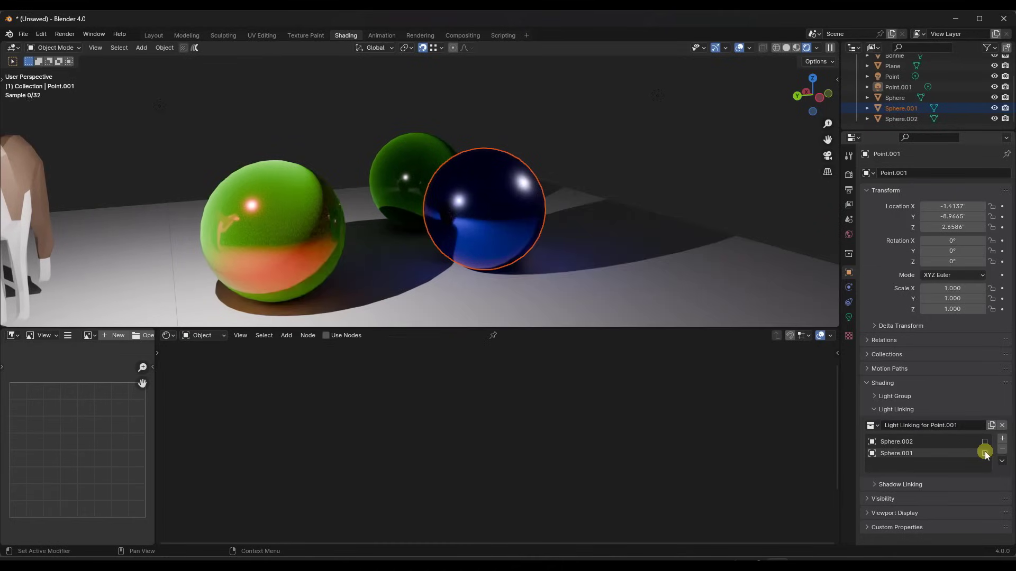
- Toggle Sphere.001's inclusion in Point.001's Light Linking on and off to compare the lighting in the render
{"action": "left_click", "coordinate": [985, 453]}
{"action": "left_click", "coordinate": [984, 454]}
{"action": "left_click", "coordinate": [984, 454]}
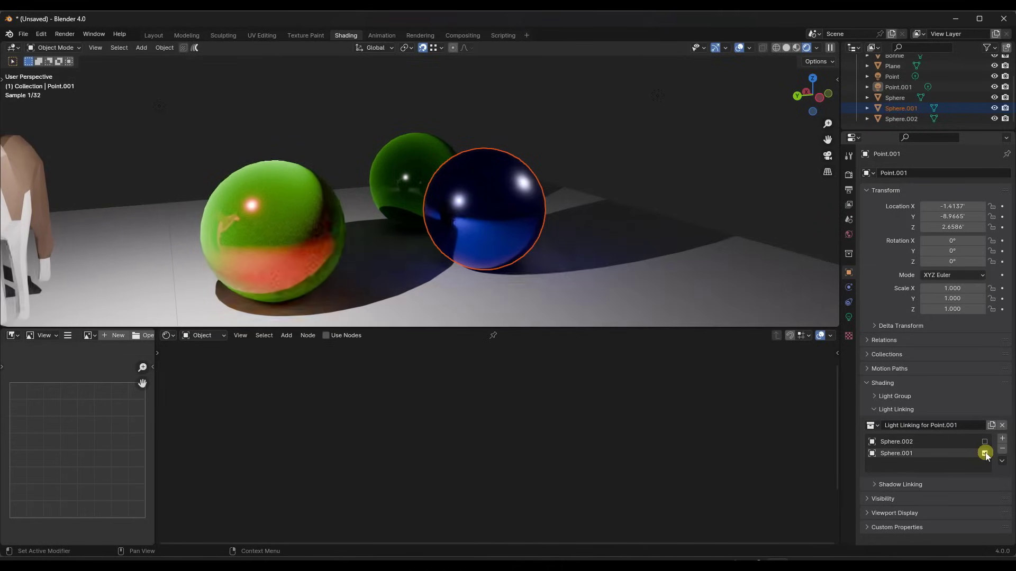
{"action": "left_click", "coordinate": [985, 453]}
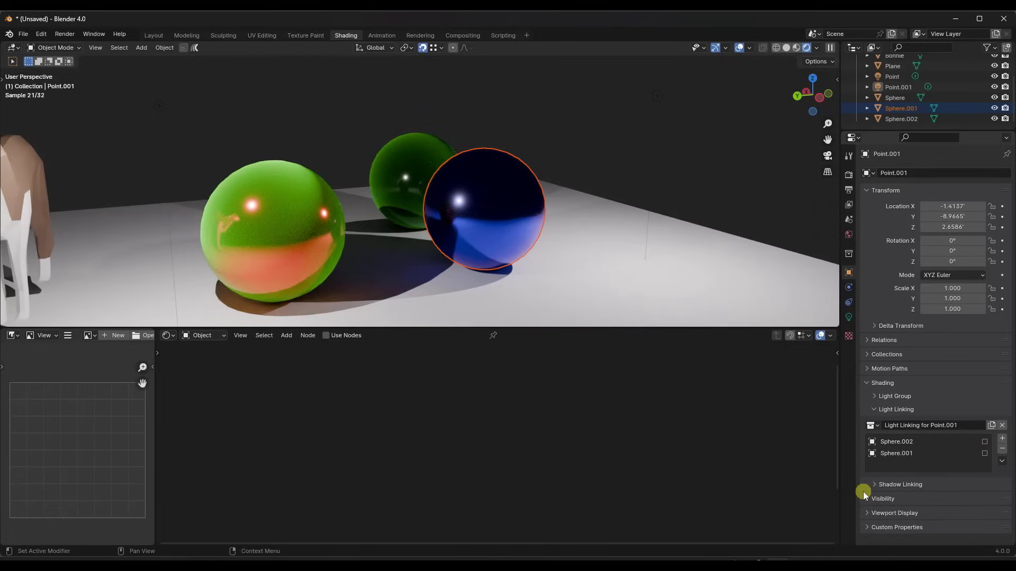
- Create a Shadow Linking collection for Point.001 and add Sphere.001 to it
{"action": "scroll", "coordinate": [909, 418], "scroll_direction": "down", "scroll_amount": 1}
{"action": "left_click", "coordinate": [920, 493]}
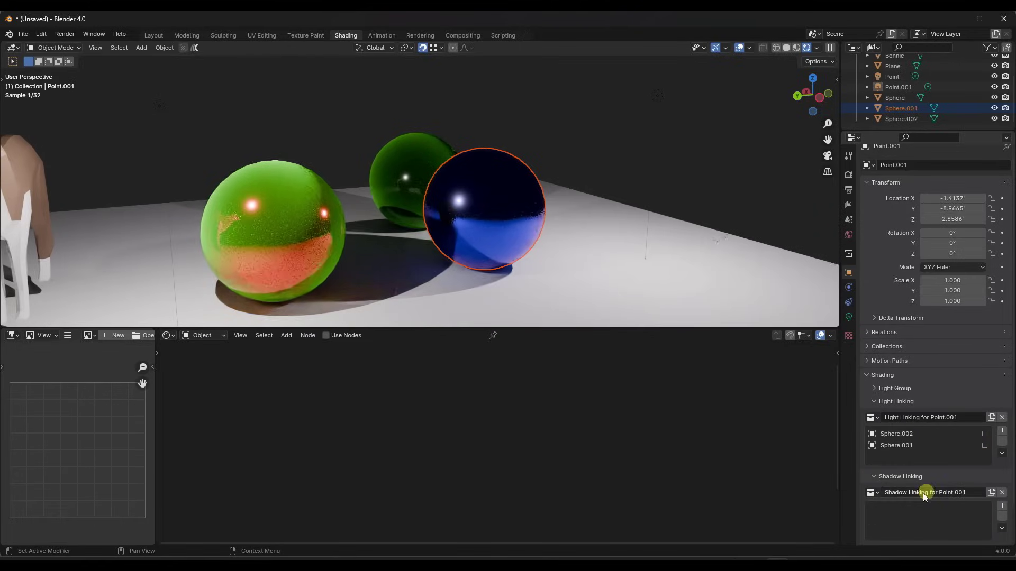
{"action": "scroll", "coordinate": [948, 418], "scroll_direction": "down", "scroll_amount": 1}
{"action": "scroll", "coordinate": [948, 418], "scroll_direction": "down", "scroll_amount": 1}
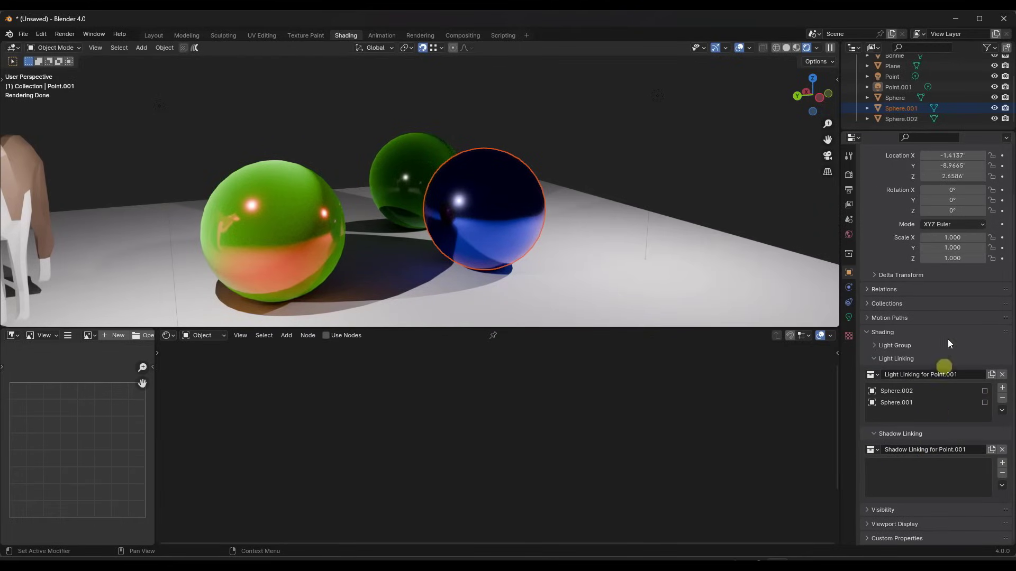
{"action": "left_click_drag", "start_coordinate": [903, 108], "coordinate": [937, 475]}
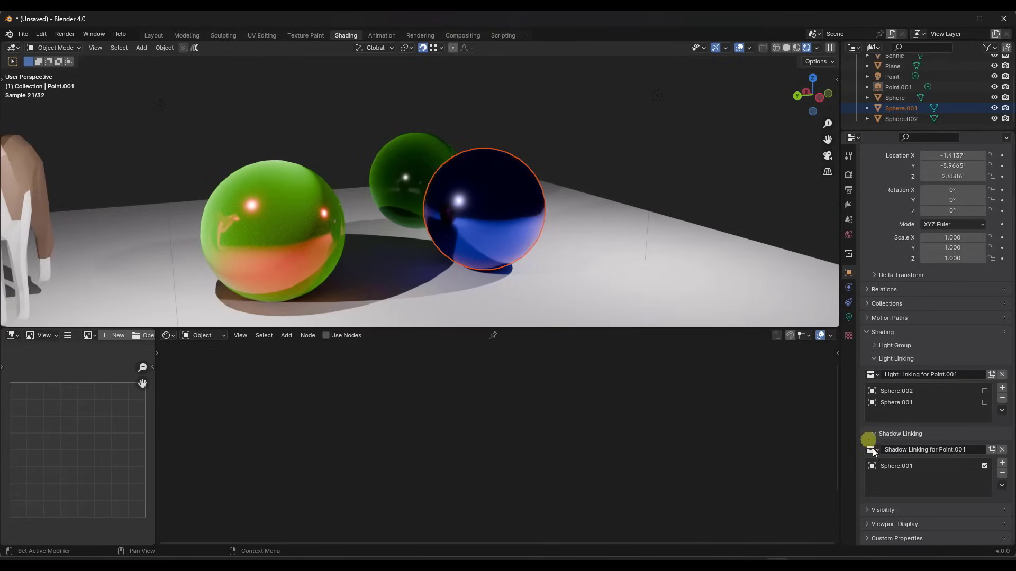
- Toggle Sphere.001 in Point.001's Shadow Linking off and on to compare the shadows it casts
{"action": "left_click", "coordinate": [985, 466]}
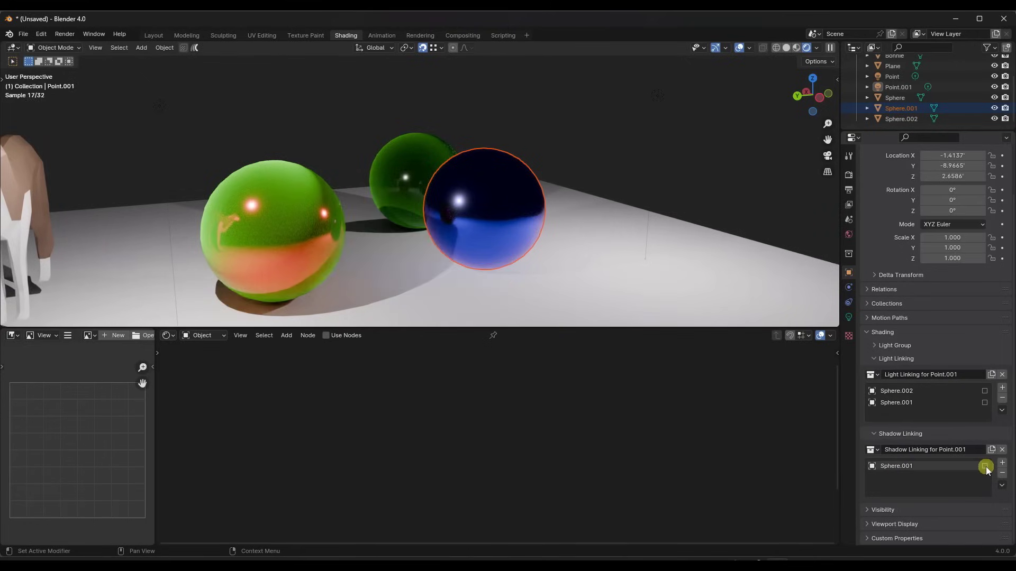
{"action": "left_click", "coordinate": [985, 466]}
{"action": "left_click", "coordinate": [985, 466]}
{"action": "left_click", "coordinate": [985, 466]}
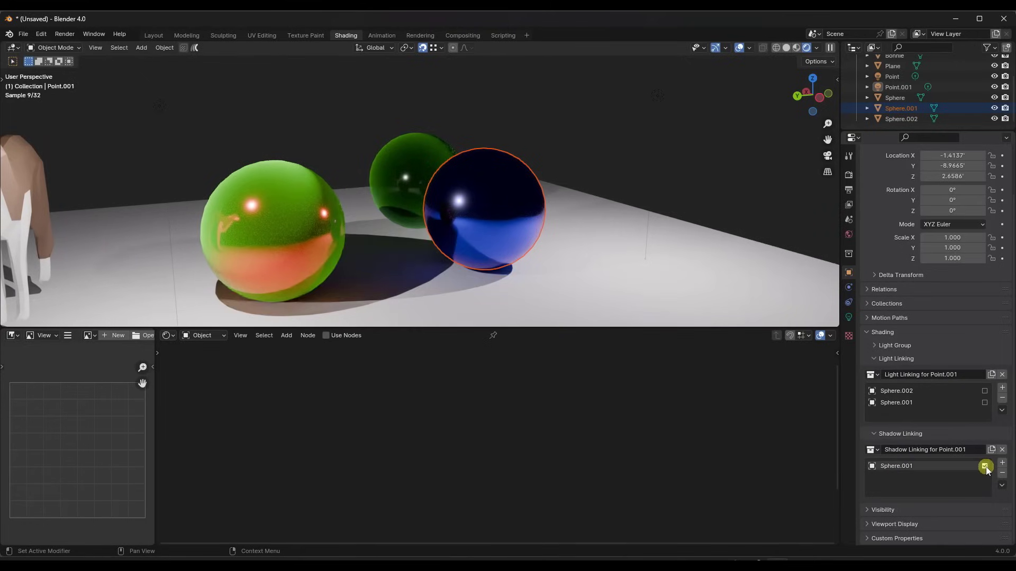
- Try different Light and Shadow Linking combinations for Sphere.001 on Point.001, finishing with its light link excluded and its shadow link included
{"action": "left_click", "coordinate": [984, 402]}
{"action": "left_click", "coordinate": [989, 486]}
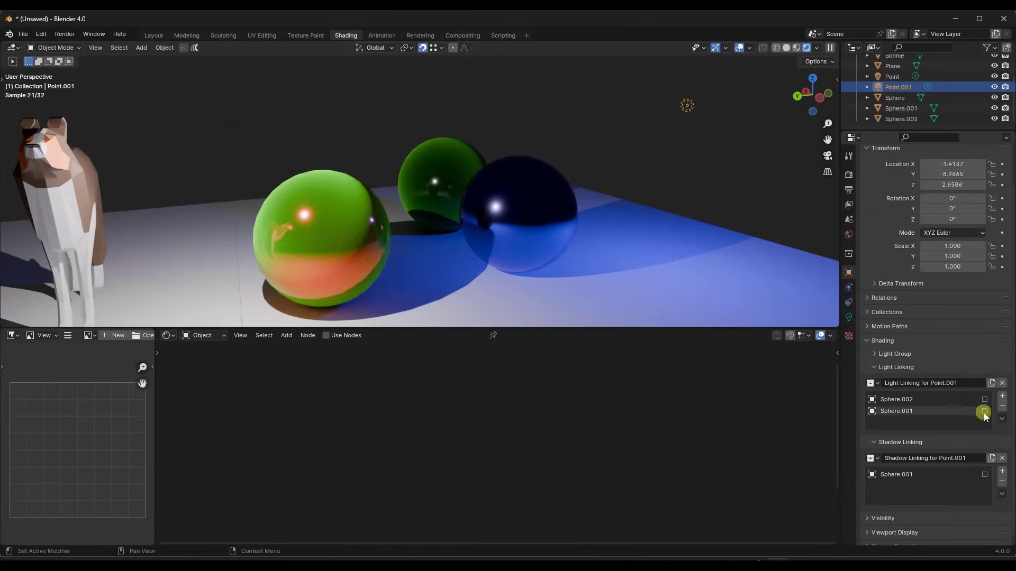
{"action": "left_click", "coordinate": [984, 412]}
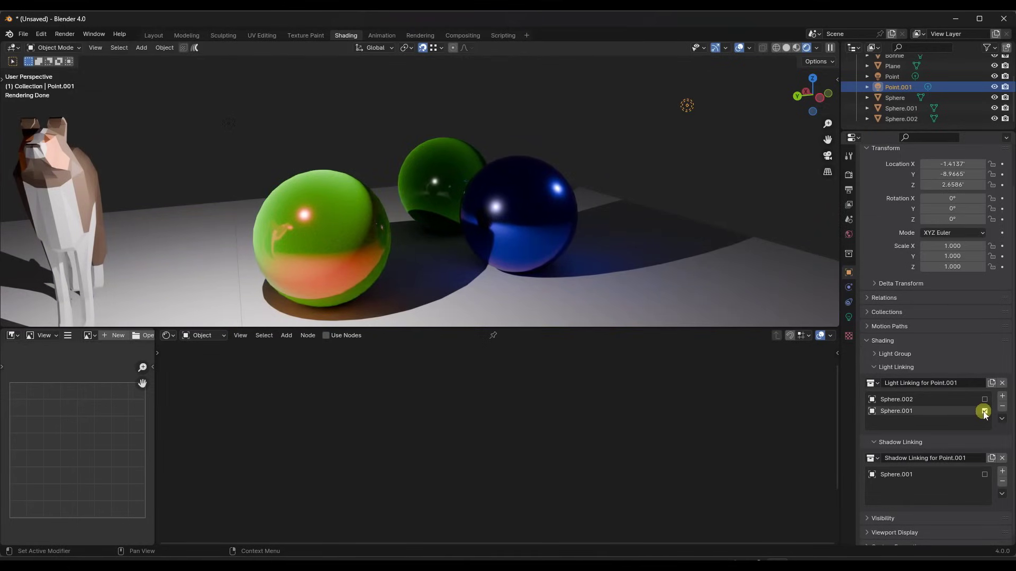
{"action": "left_click", "coordinate": [984, 411]}
{"action": "left_click", "coordinate": [985, 476]}
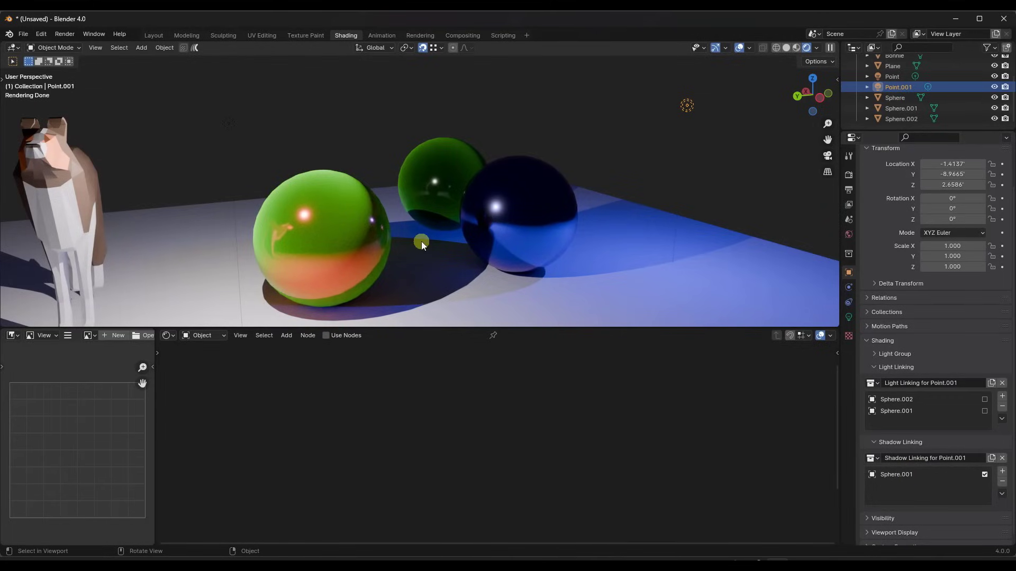
- Switch to the Blender 4.0 release notes in the browser and review the Path Guiding and Node Tools sections
{"action": "key", "text": "alt+Tab"}
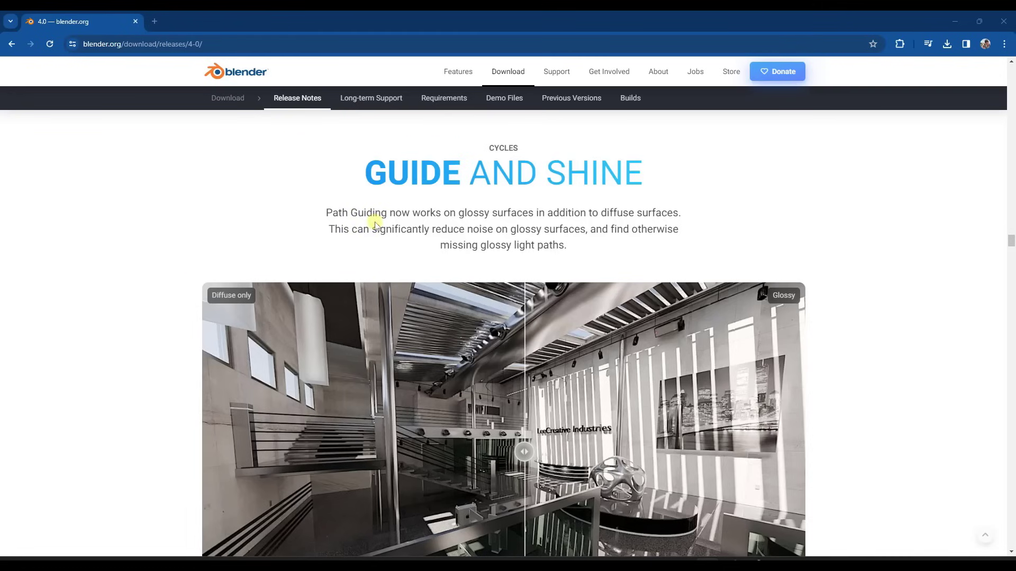
{"action": "scroll", "coordinate": [514, 236], "scroll_direction": "down", "scroll_amount": 2}
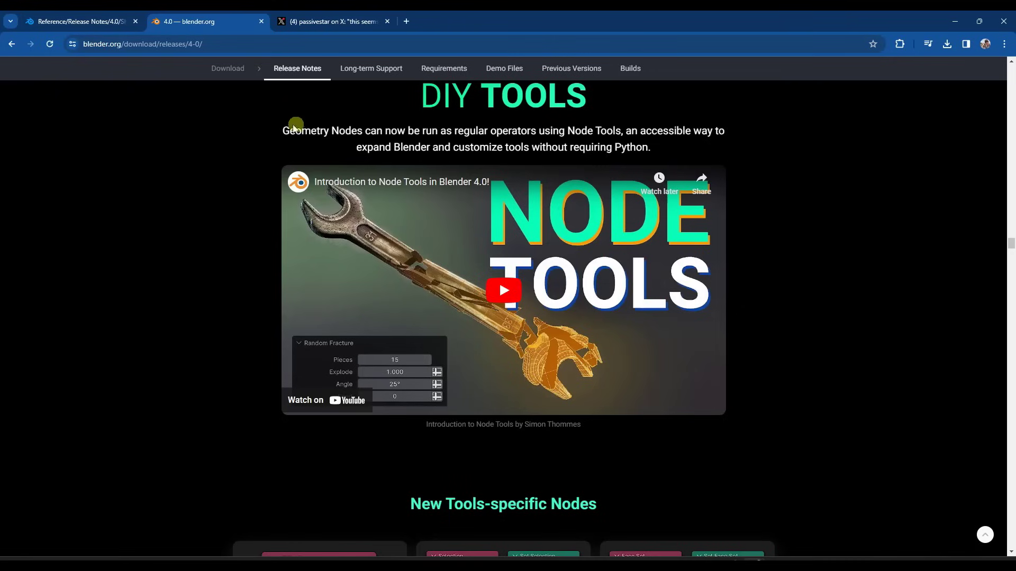
{"action": "scroll", "coordinate": [321, 147], "scroll_direction": "up", "scroll_amount": 1}
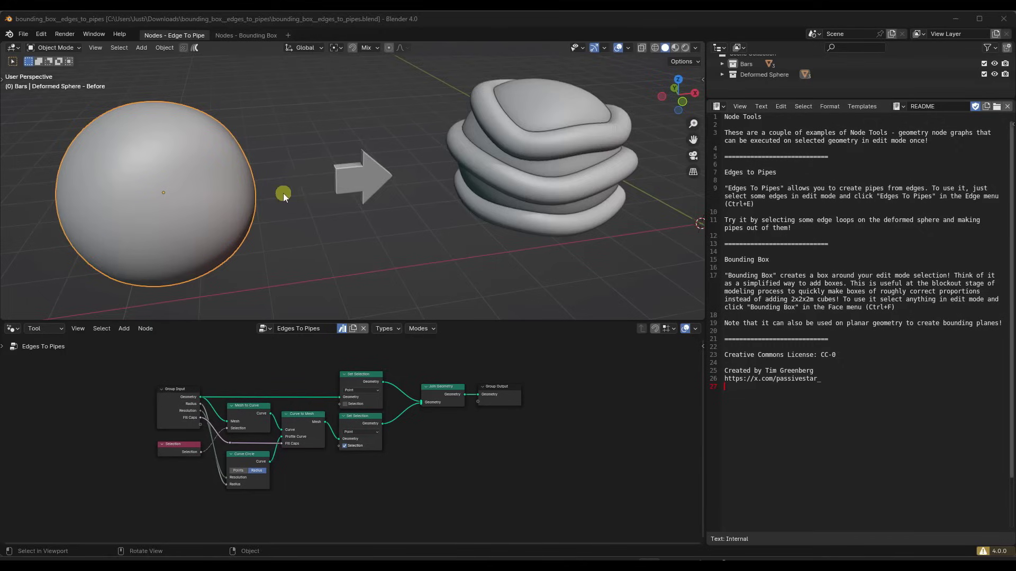
- In Edit Mode, turn the deformed sphere's selected edge loops into pipes with the Edges To Pipes node tool, using a 0.05 m radius
{"action": "middle_click_drag", "start_coordinate": [284, 193], "coordinate": [301, 189]}
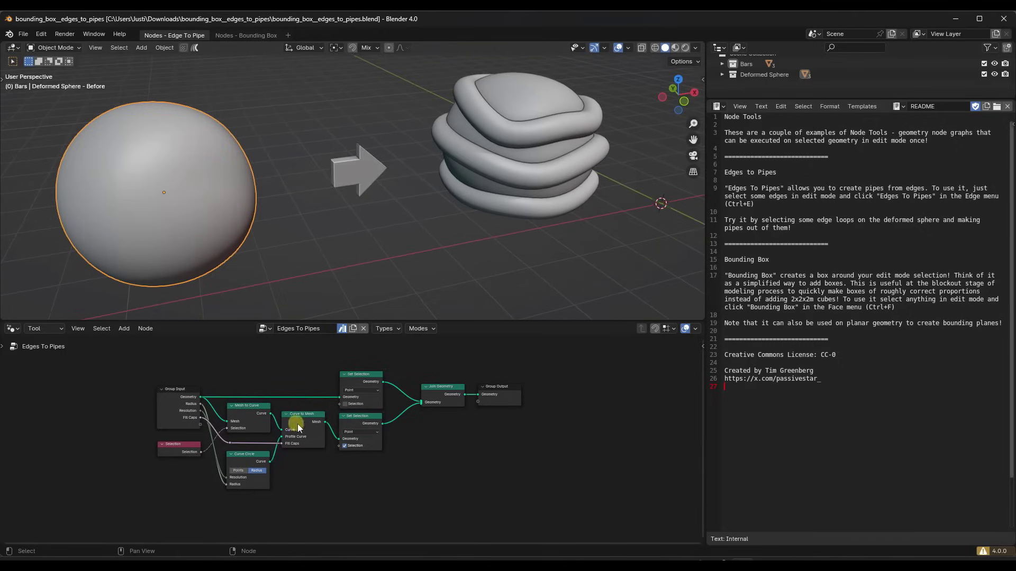
{"action": "middle_click_drag", "start_coordinate": [344, 250], "coordinate": [223, 138], "text": "shift"}
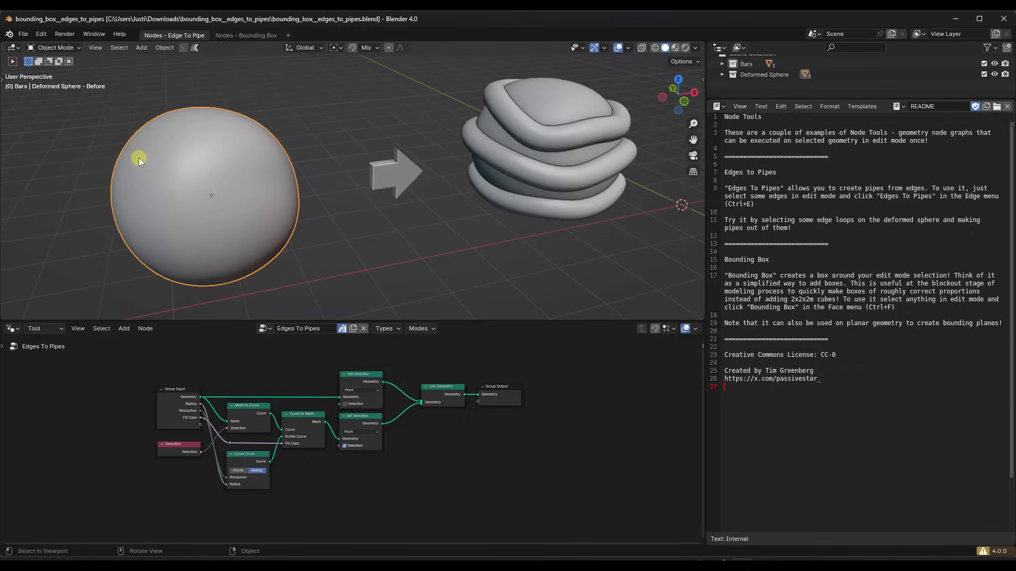
{"action": "scroll", "coordinate": [445, 126], "scroll_direction": "down", "scroll_amount": 2}
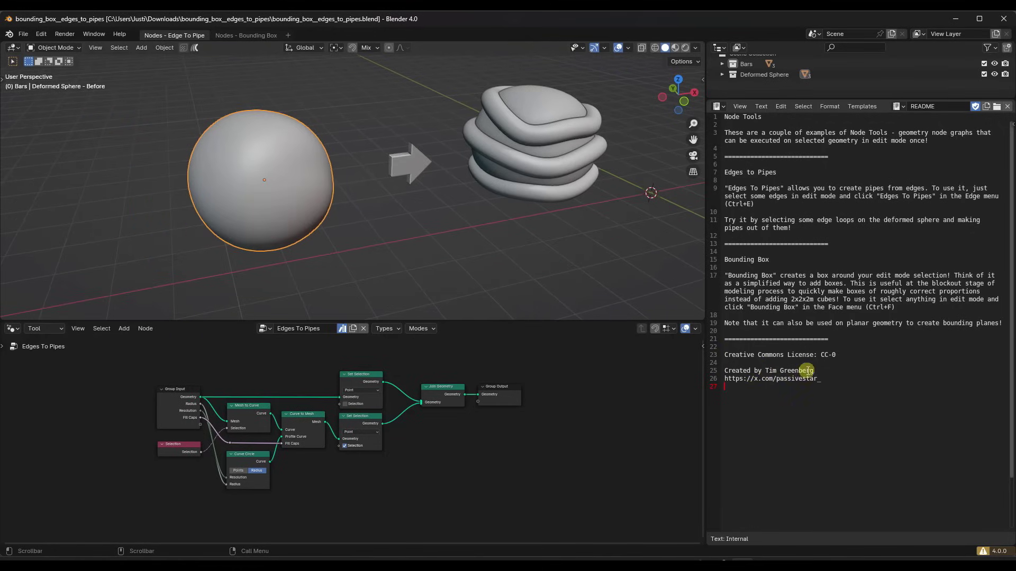
{"action": "key", "text": "ctrl+z"}
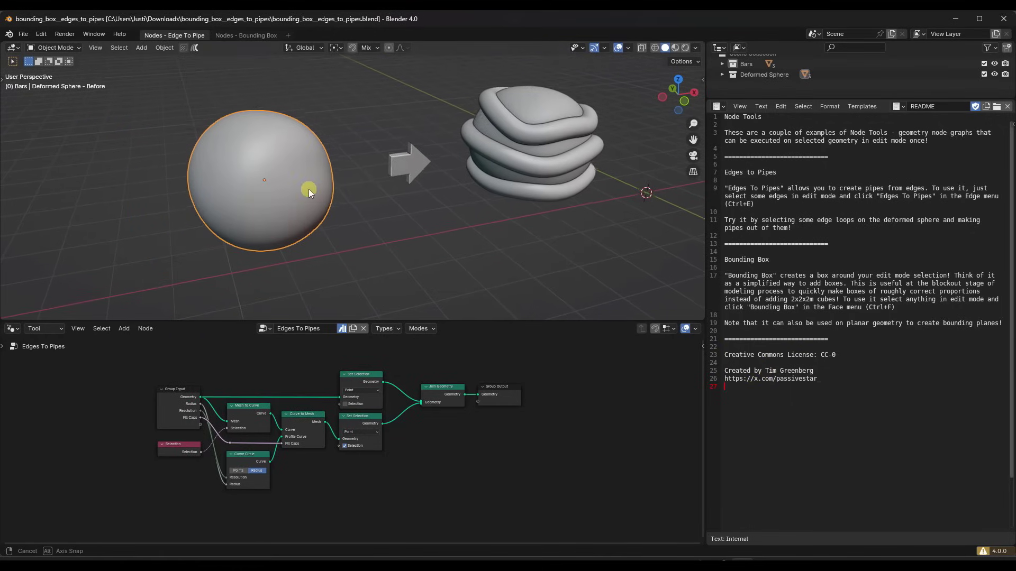
{"action": "key", "text": "Home"}
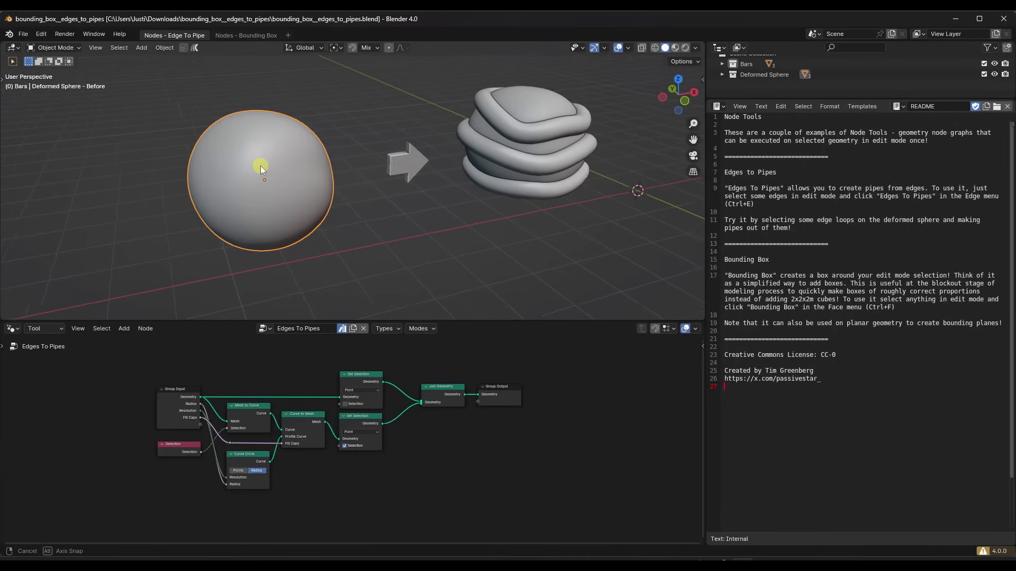
{"action": "middle_click_drag", "start_coordinate": [134, 166], "coordinate": [181, 155]}
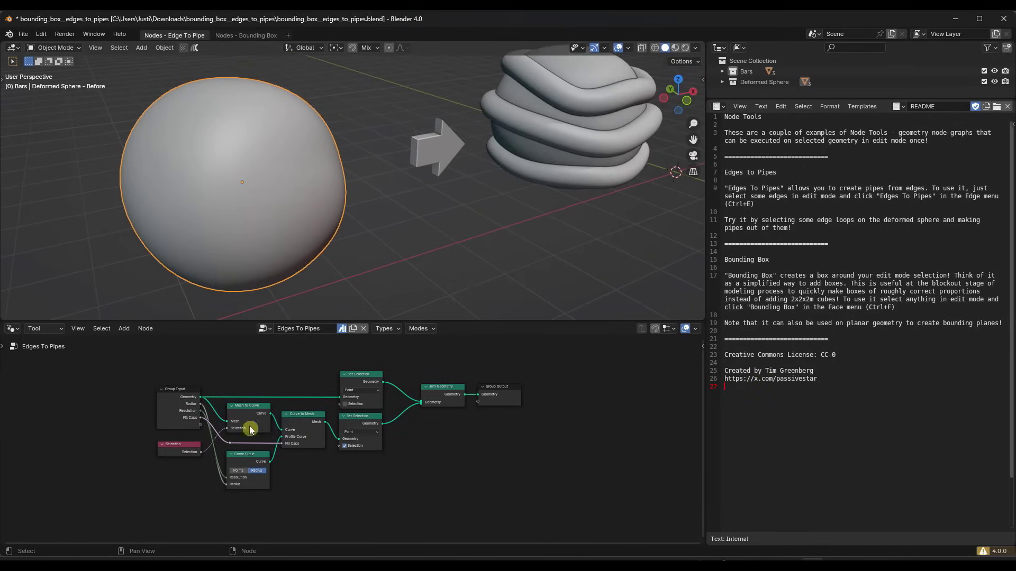
{"action": "key", "text": "Tab"}
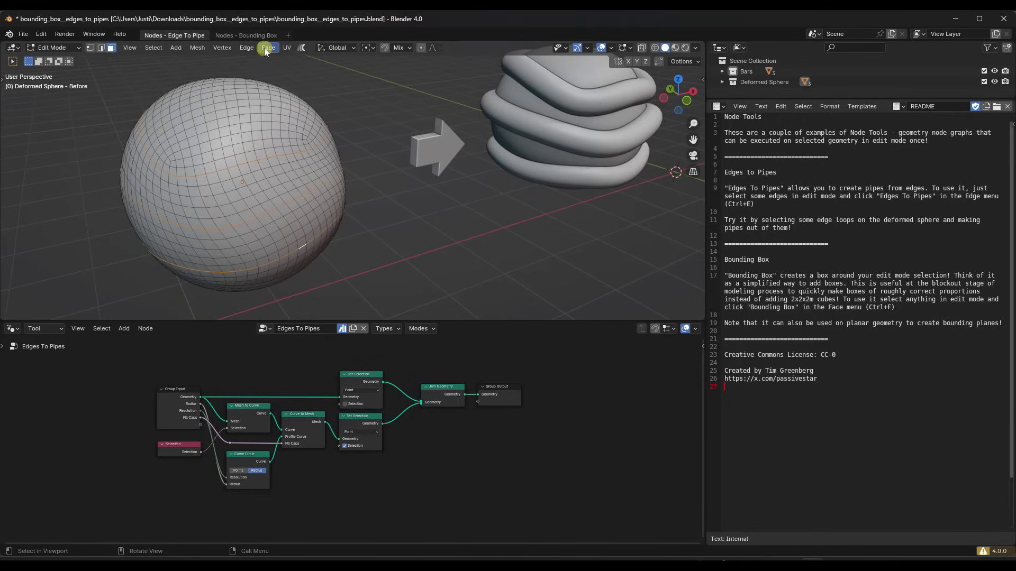
{"action": "left_click", "coordinate": [246, 48]}
{"action": "left_click", "coordinate": [250, 51]}
{"action": "left_click", "coordinate": [275, 323]}
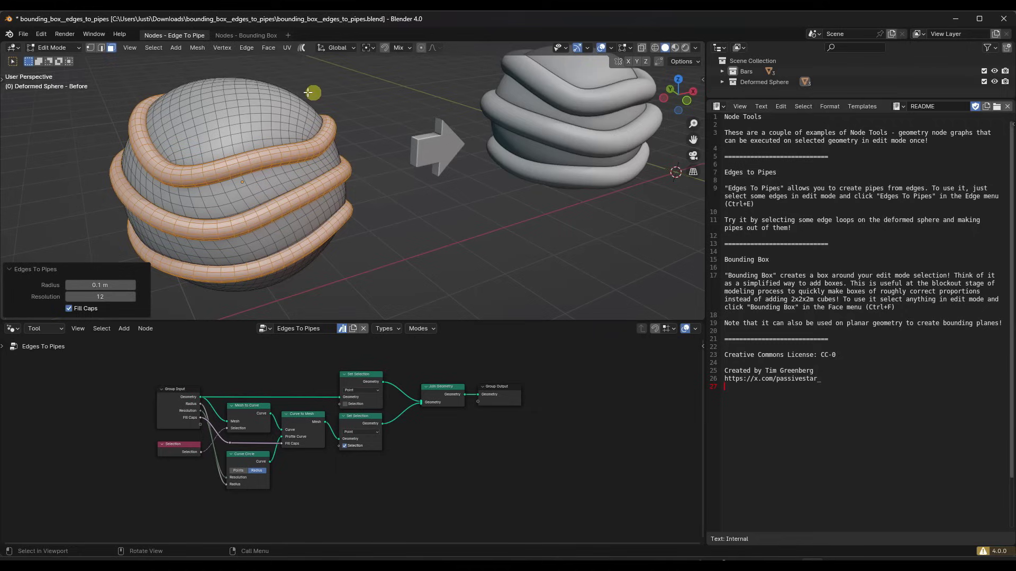
{"action": "mouse_move", "coordinate": [102, 286]}
{"action": "left_mouse_down"}
{"action": "mouse_move", "coordinate": [113, 287]}
{"action": "mouse_move", "coordinate": [87, 280]}
{"action": "mouse_move", "coordinate": [104, 286]}
{"action": "left_mouse_up"}
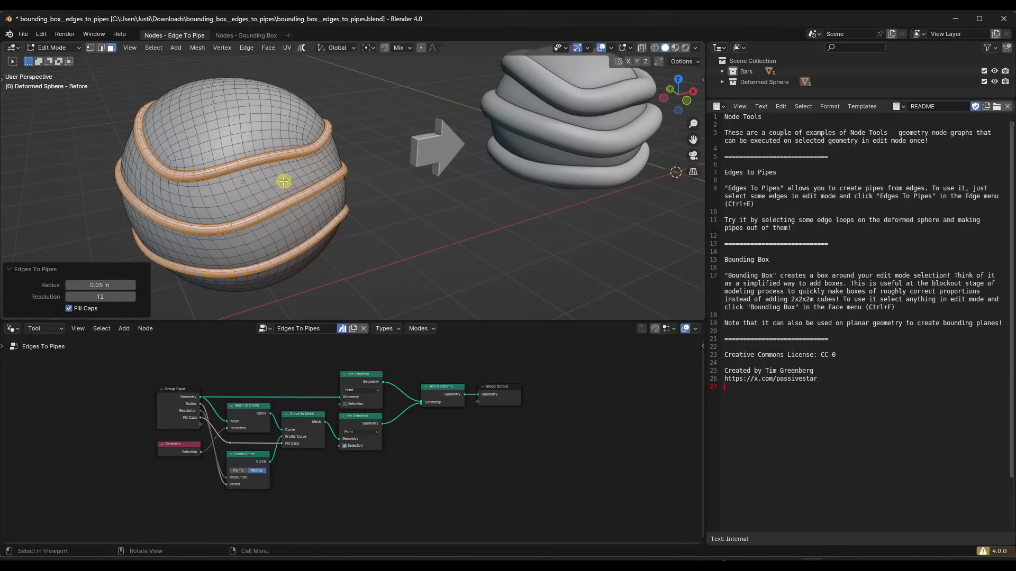
- Inspect the pipes around the deformed sphere from several angles and distances
{"action": "middle_click_drag", "start_coordinate": [284, 181], "coordinate": [192, 169]}
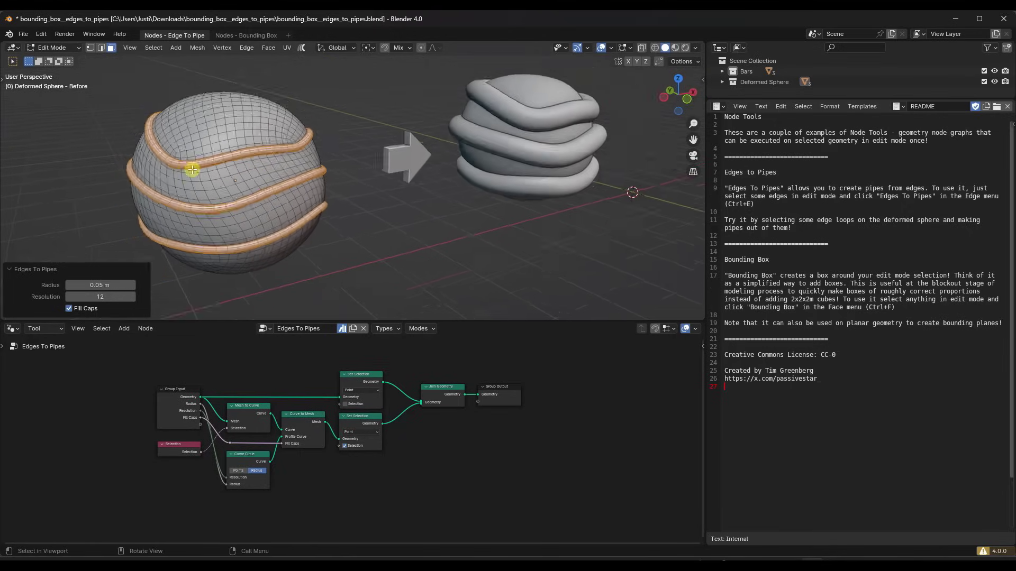
{"action": "scroll", "coordinate": [192, 169], "scroll_direction": "up", "scroll_amount": 2}
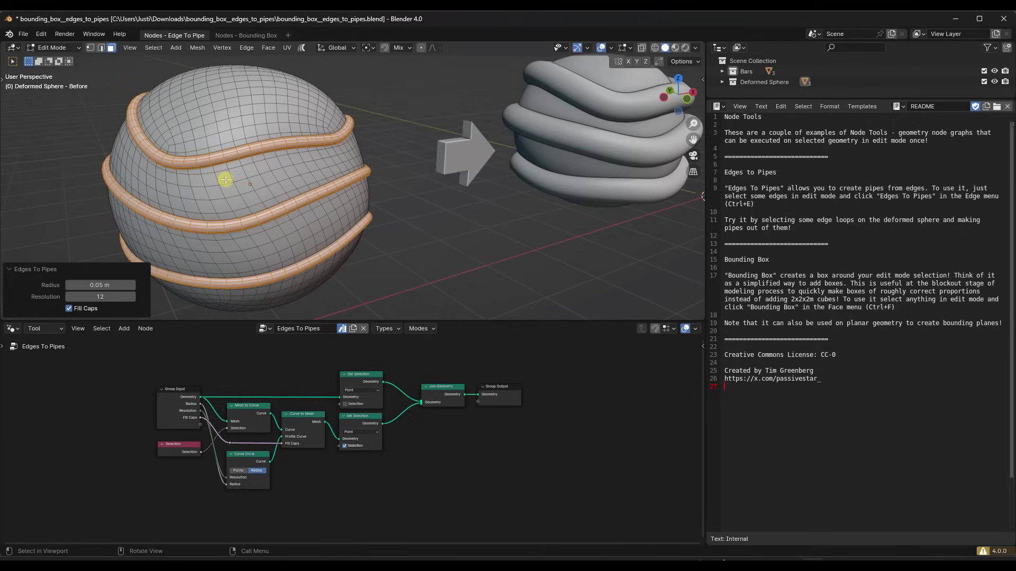
{"action": "middle_click_drag", "start_coordinate": [231, 195], "coordinate": [167, 235]}
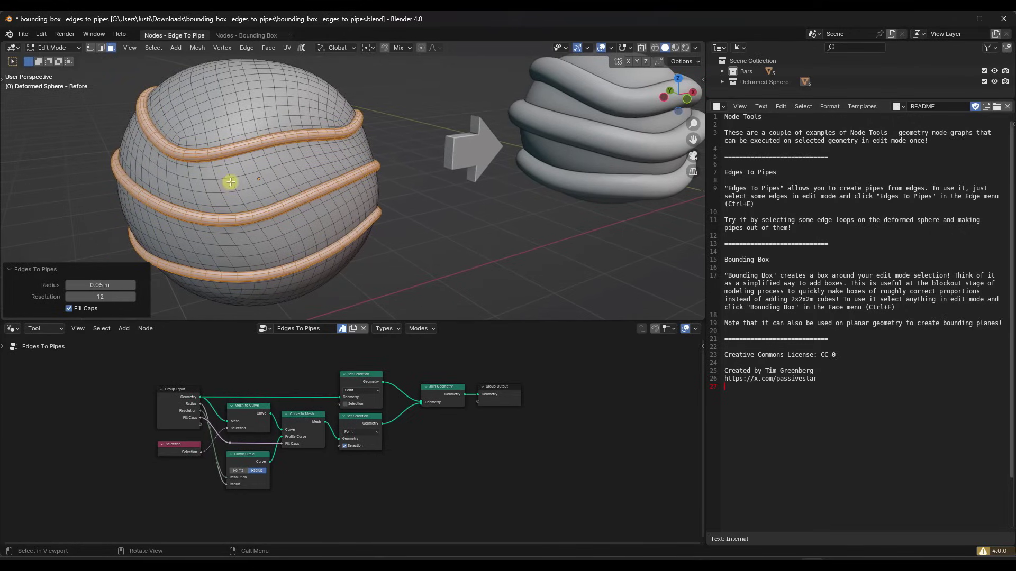
{"action": "middle_click_drag", "start_coordinate": [269, 182], "coordinate": [273, 175]}
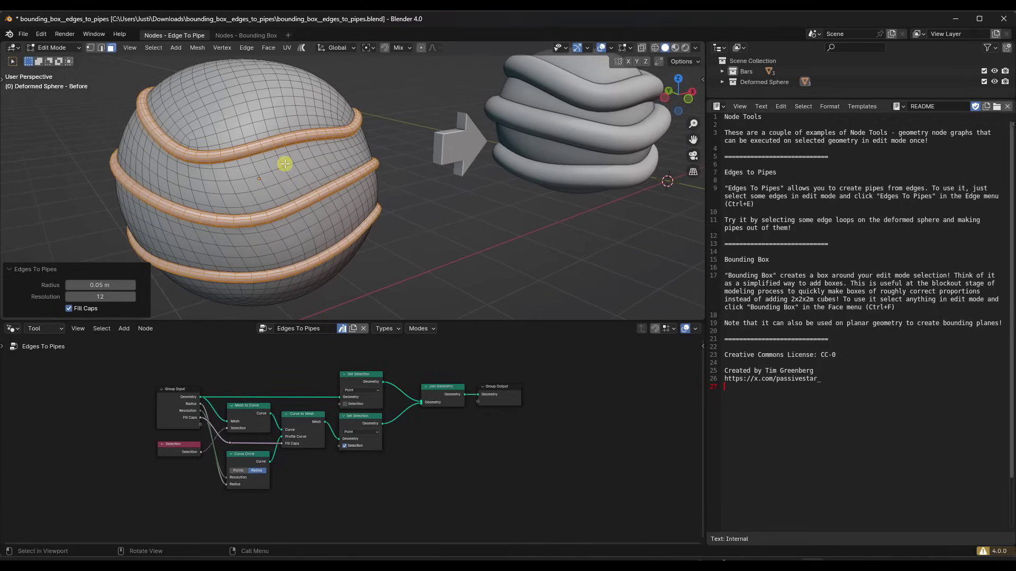
{"action": "scroll", "coordinate": [286, 164], "scroll_direction": "down", "scroll_amount": 2}
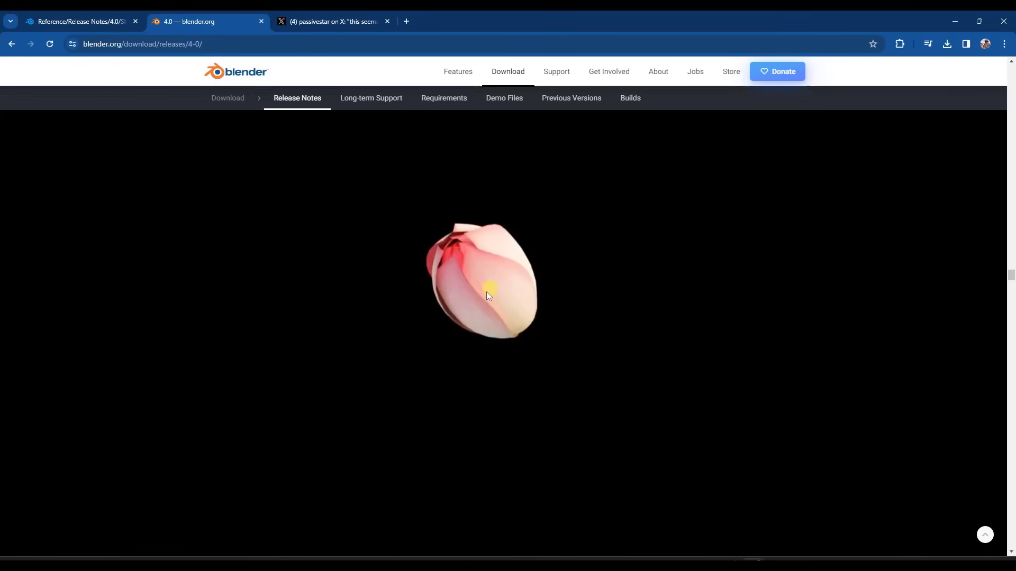
- Read the Repeat Zones section of the release notes and look over the community examples
{"action": "scroll", "coordinate": [474, 275], "scroll_direction": "down", "scroll_amount": 10}
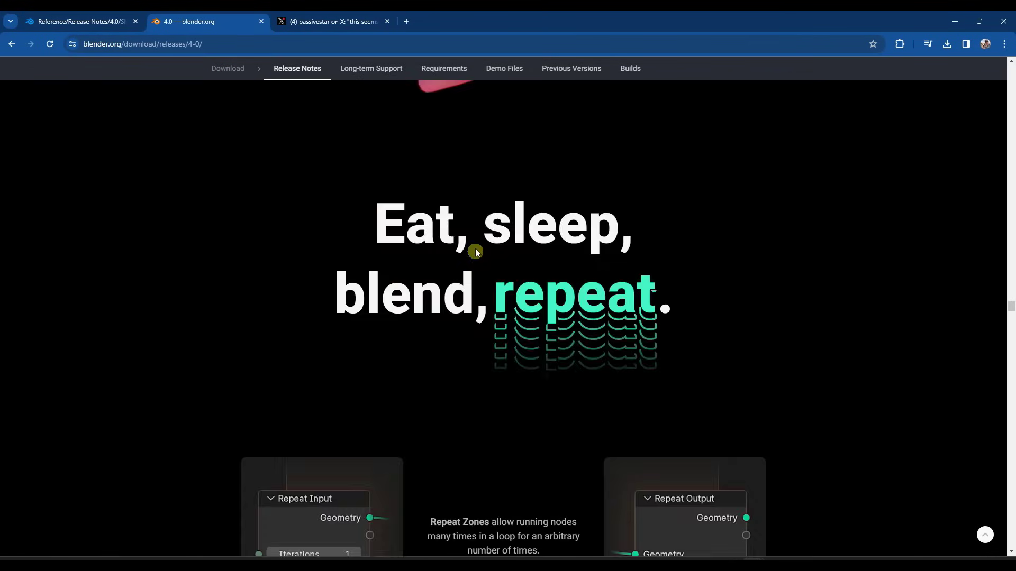
{"action": "scroll", "coordinate": [458, 254], "scroll_direction": "down", "scroll_amount": 1}
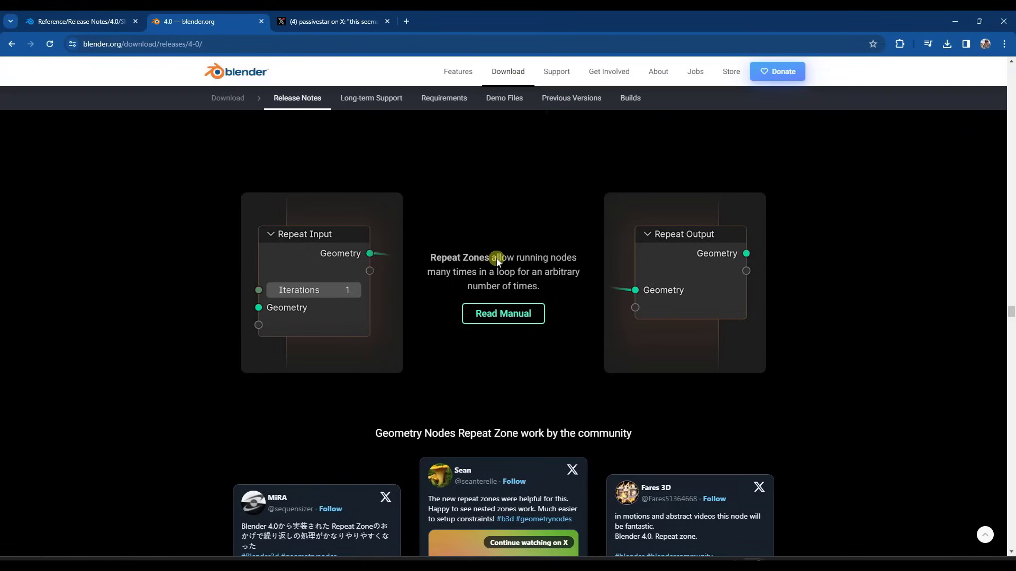
{"action": "scroll", "coordinate": [498, 262], "scroll_direction": "down", "scroll_amount": 5}
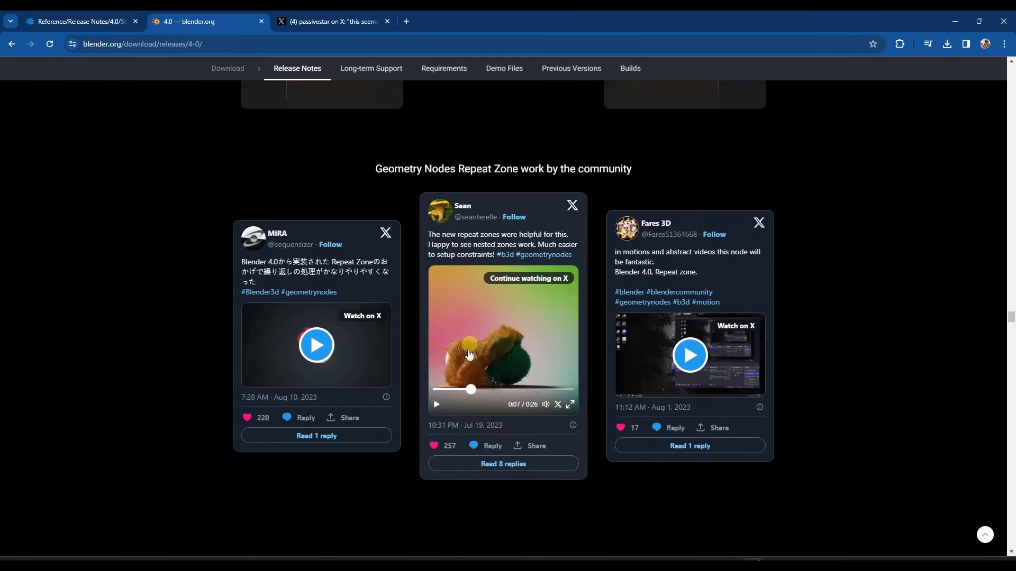
- Replay the middle community Repeat Zone video from near its start, pause it, and continue to the menu search section of the release notes
{"action": "left_click_drag", "start_coordinate": [460, 393], "coordinate": [435, 393]}
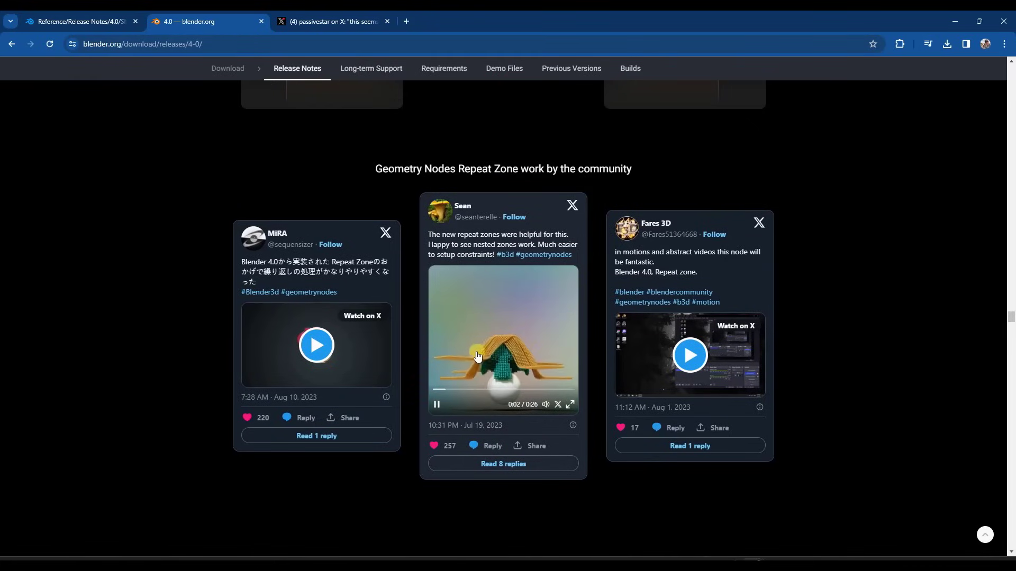
{"action": "left_click", "coordinate": [437, 406]}
{"action": "scroll", "coordinate": [508, 254], "scroll_direction": "down", "scroll_amount": 2}
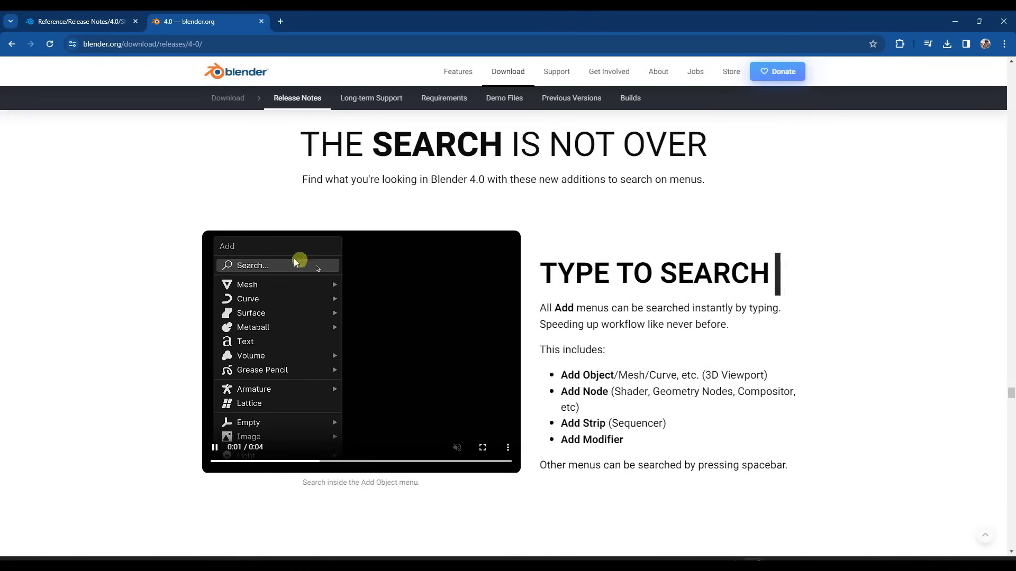
- Switch to Blender, show the Layout workspace, and look through the Add Modifier categories for the deformed sphere, including Generate, without adding a modifier
{"action": "left_click", "coordinate": [782, 556]}
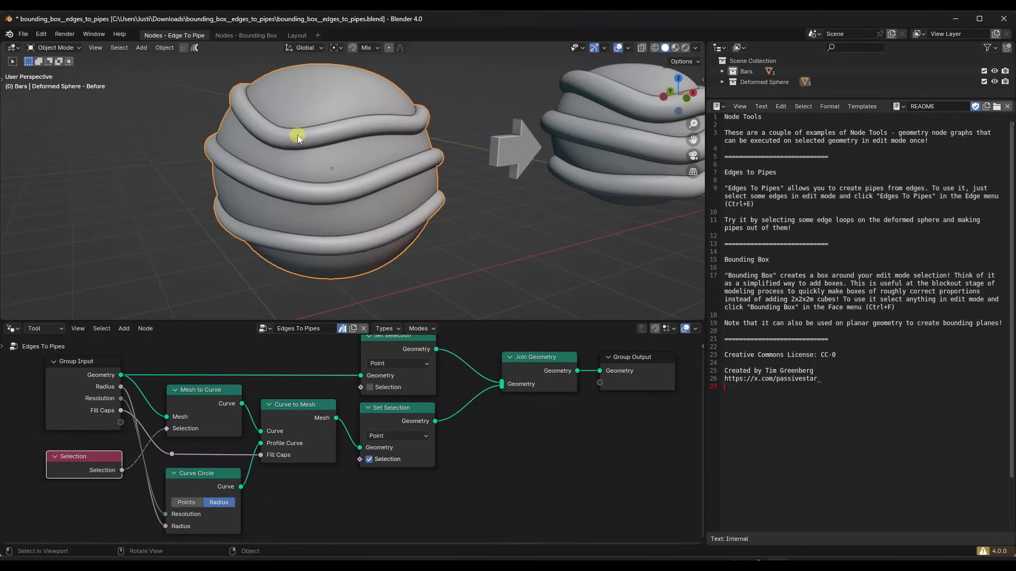
{"action": "left_click", "coordinate": [295, 36]}
{"action": "scroll", "coordinate": [206, 186], "scroll_direction": "down", "scroll_amount": 3}
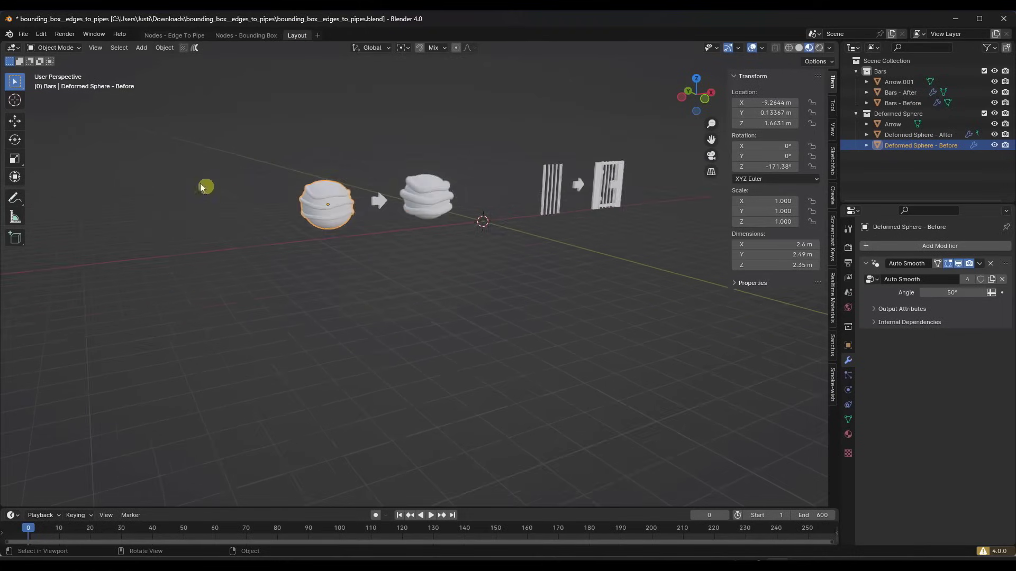
{"action": "scroll", "coordinate": [351, 200], "scroll_direction": "up", "scroll_amount": 4}
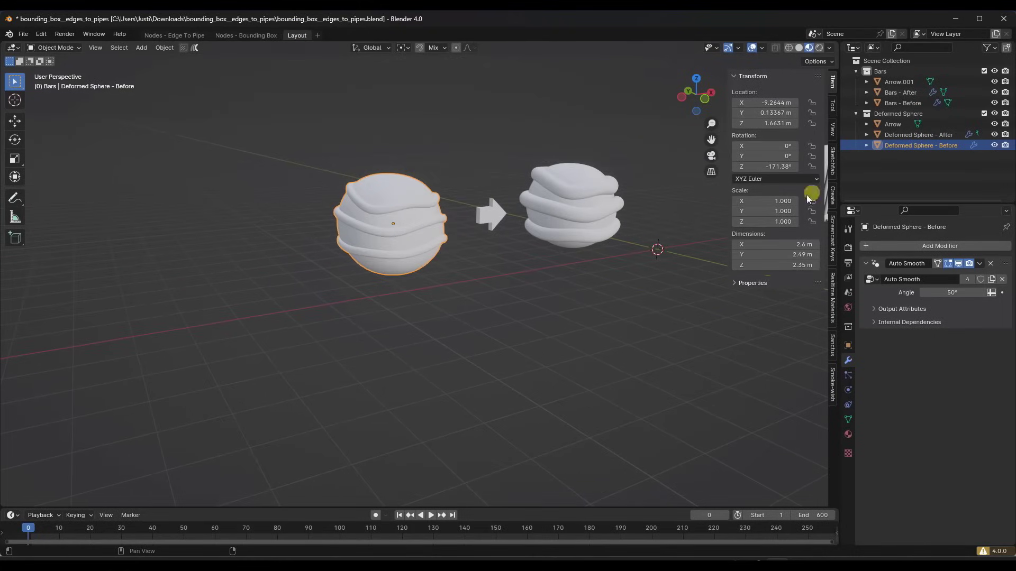
{"action": "left_click", "coordinate": [913, 246]}
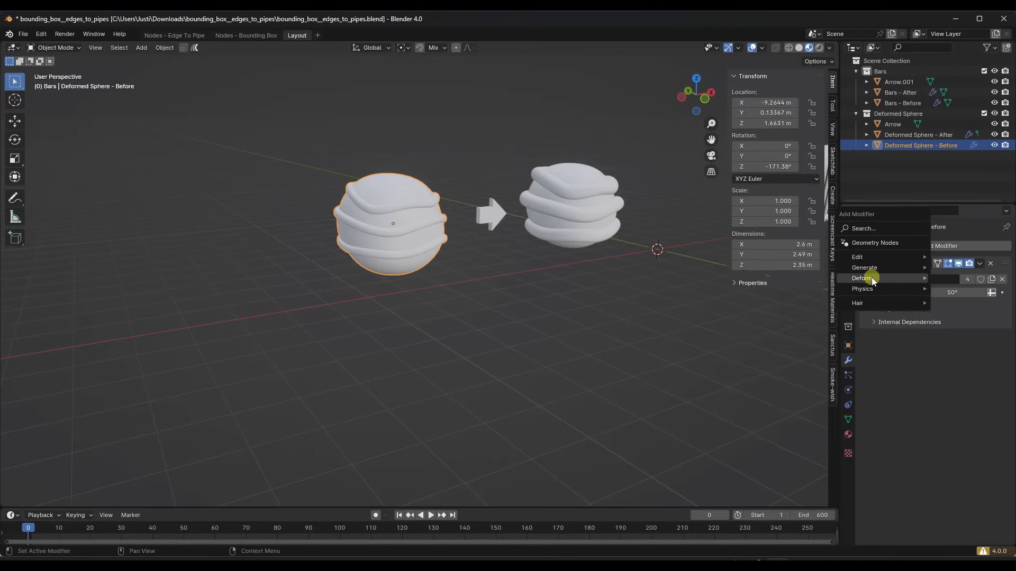
{"action": "mouse_move", "coordinate": [874, 293]}
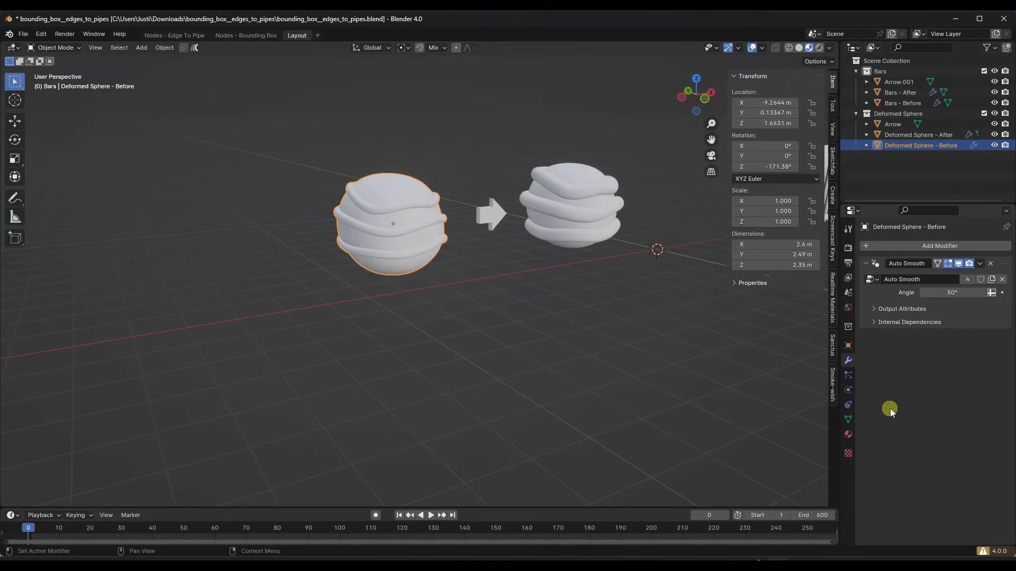
{"action": "left_click", "coordinate": [899, 248]}
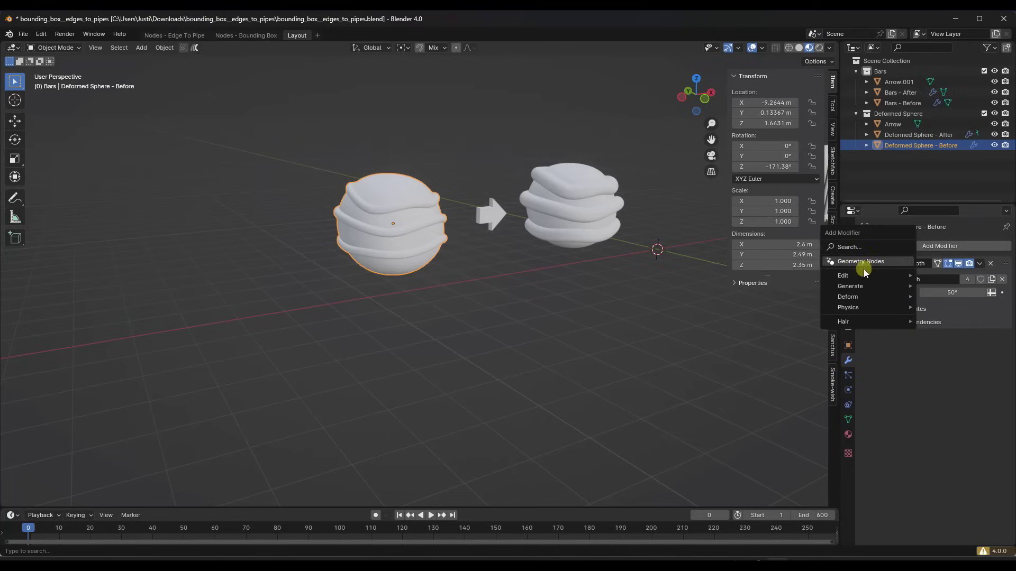
{"action": "mouse_move", "coordinate": [854, 276]}
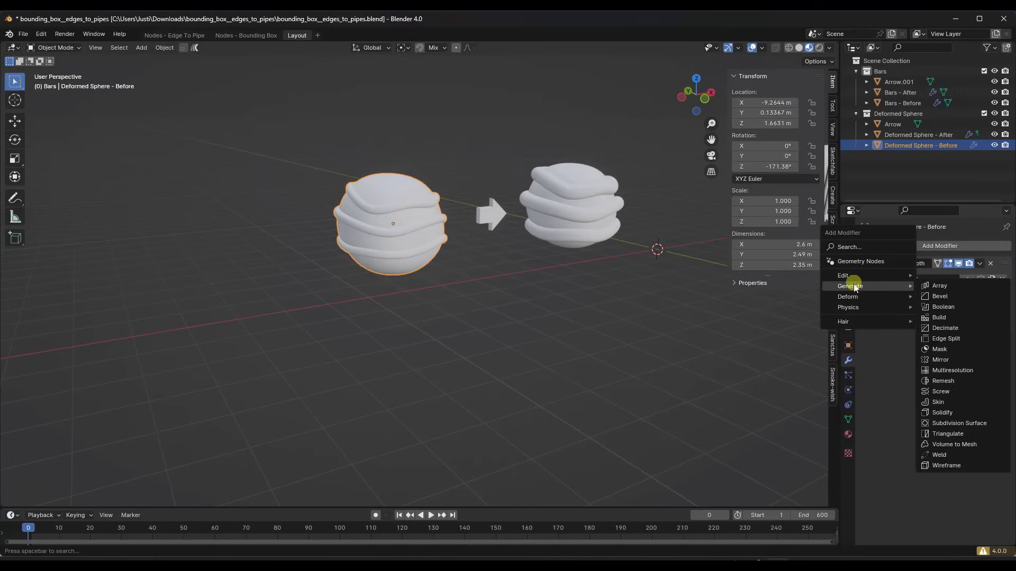
{"action": "left_click", "coordinate": [526, 320]}
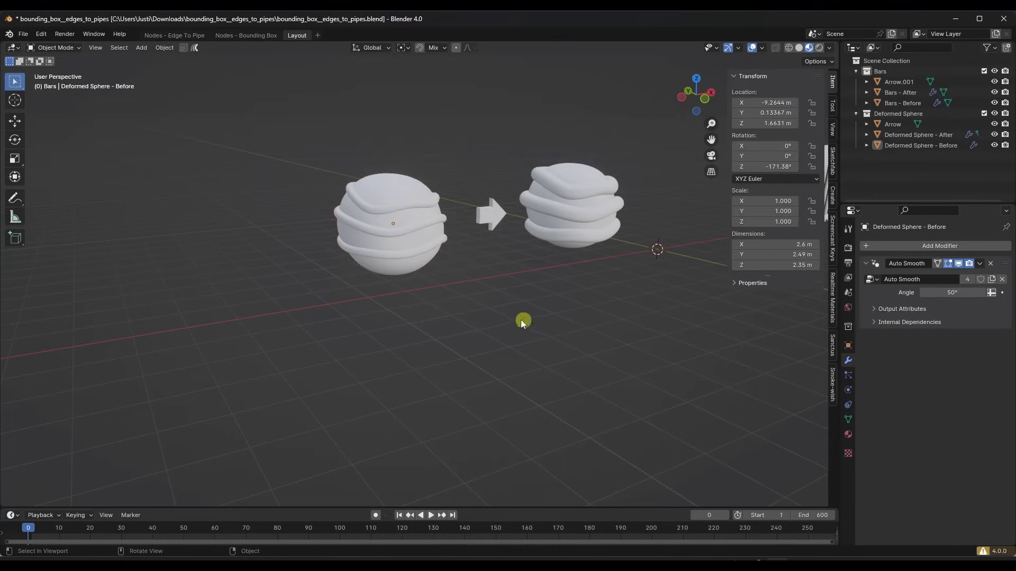
- Look at the search option for adding objects in the 3D viewport and the available object categories without adding anything
{"action": "left_click", "coordinate": [910, 271]}
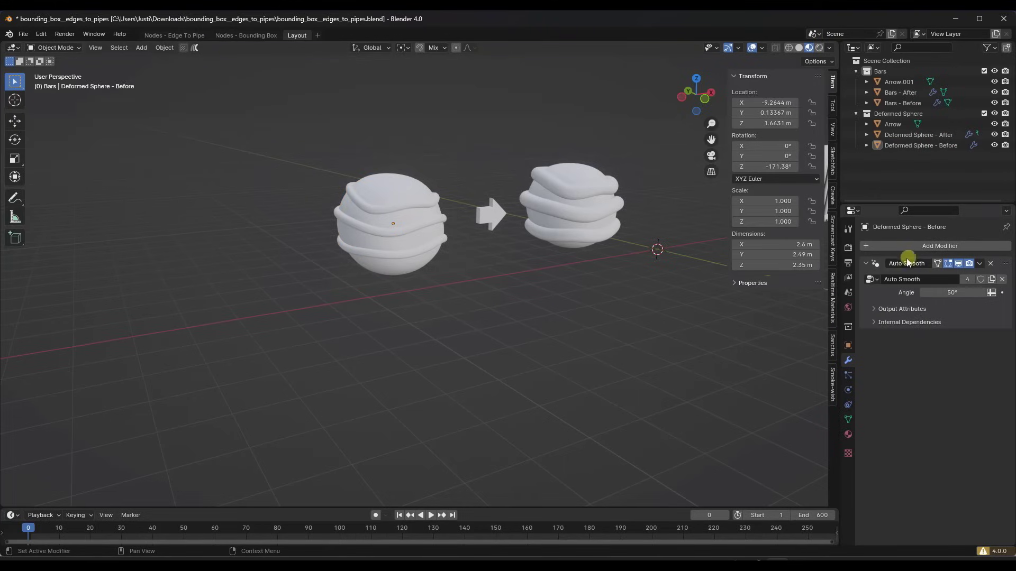
{"action": "left_click", "coordinate": [525, 296]}
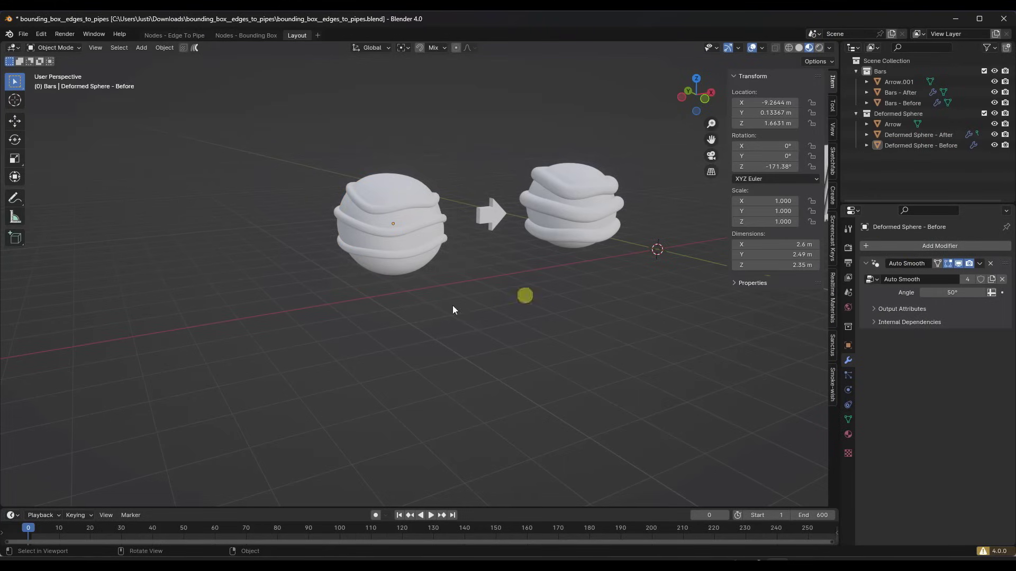
{"action": "left_click", "coordinate": [358, 294]}
{"action": "key", "text": "shift+a"}
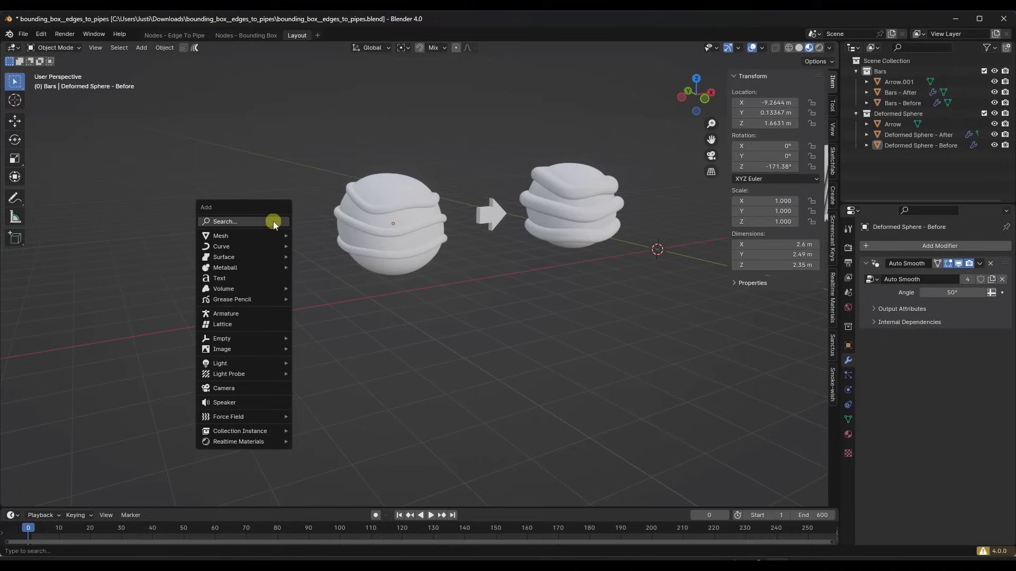
{"action": "left_click", "coordinate": [226, 222]}
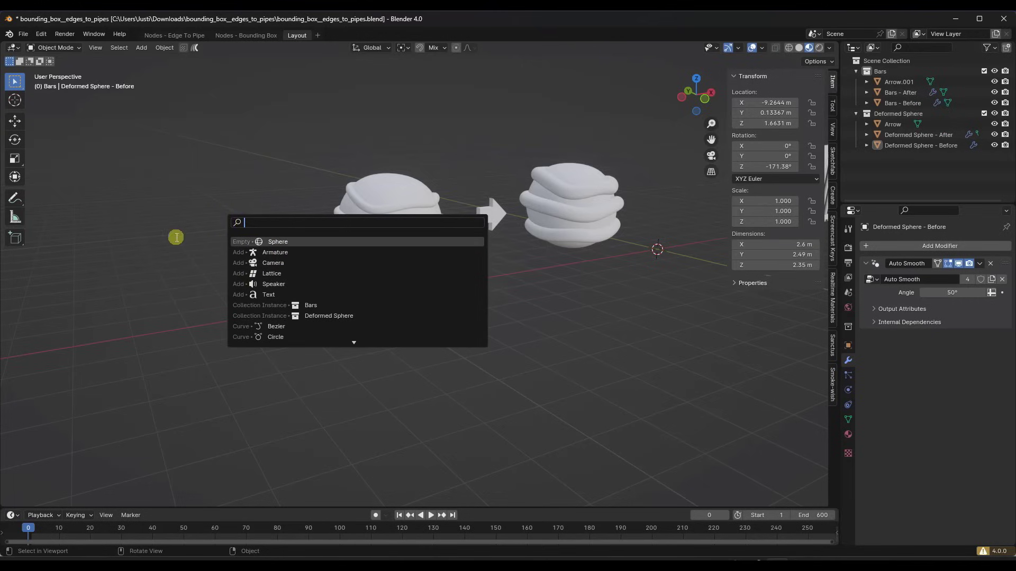
{"action": "key", "text": "Escape"}
{"action": "key", "text": "shift+a"}
{"action": "mouse_move", "coordinate": [203, 251]}
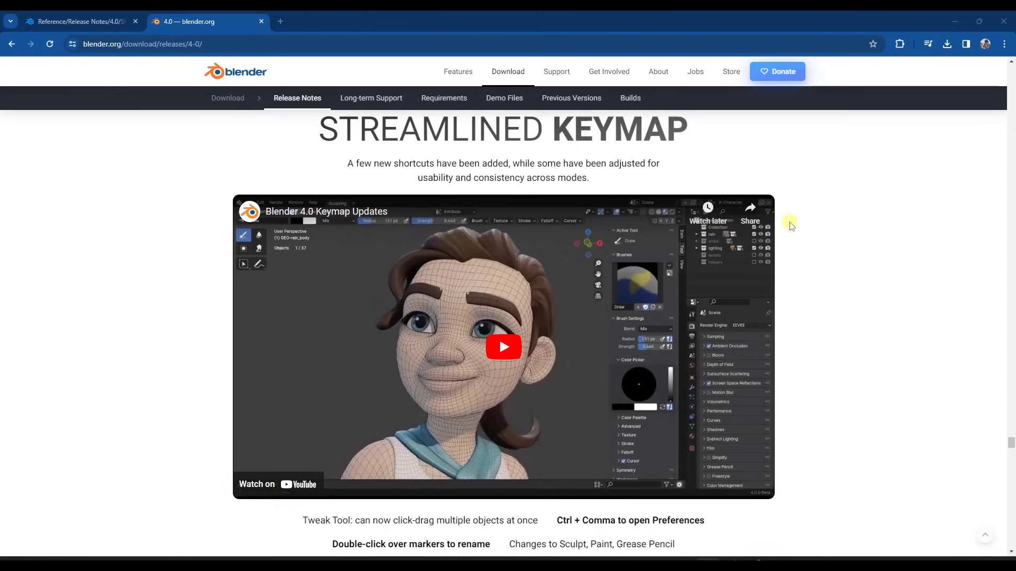
- In the browser's release notes, review the Streamlined Keymap, Bone Collections, and Graph Editor Click & Slide sections and the other animation and rigging items
{"action": "scroll", "coordinate": [673, 216], "scroll_direction": "up", "scroll_amount": 1}
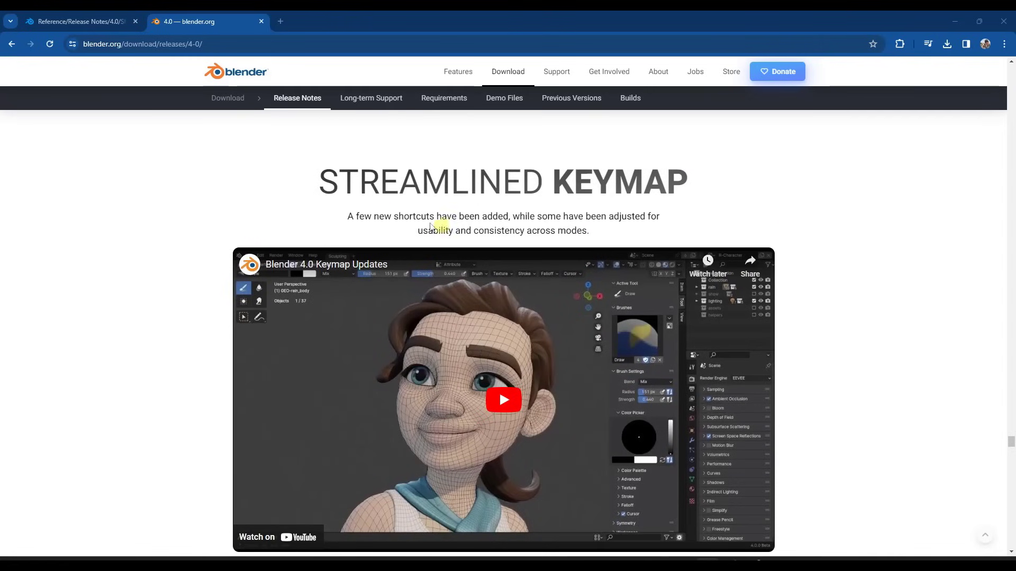
{"action": "scroll", "coordinate": [517, 250], "scroll_direction": "down", "scroll_amount": 2}
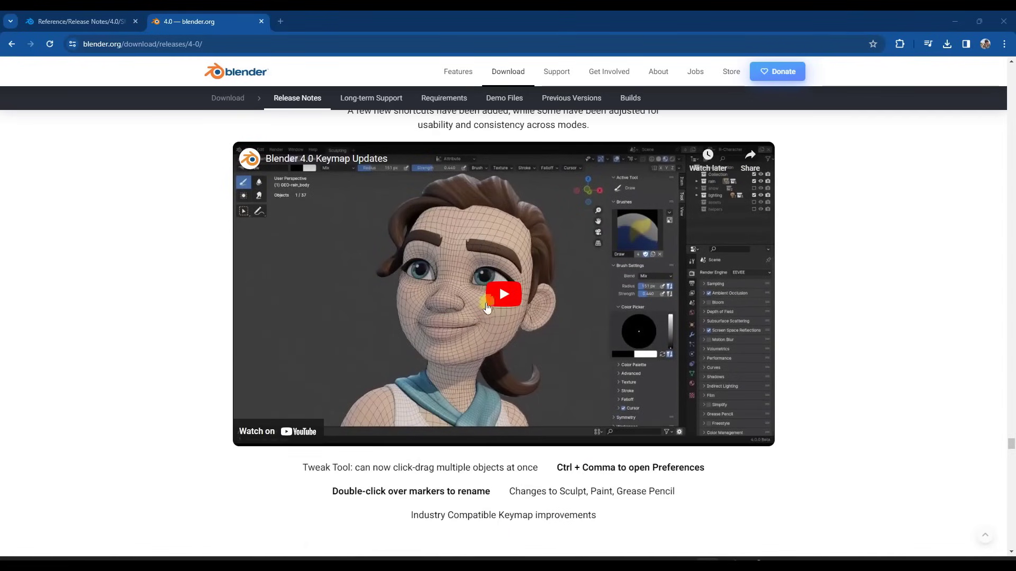
{"action": "scroll", "coordinate": [196, 285], "scroll_direction": "down", "scroll_amount": 10}
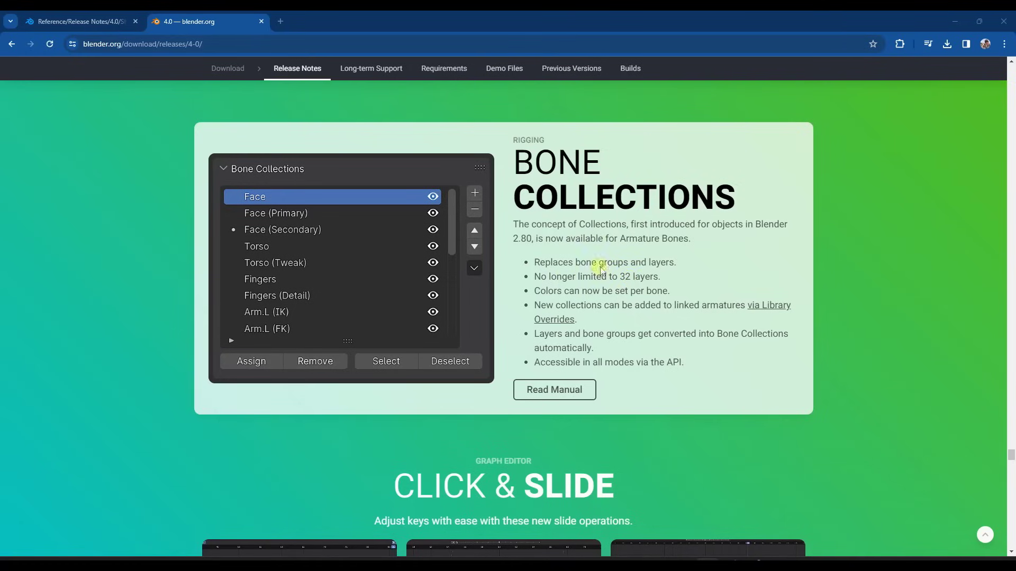
{"action": "scroll", "coordinate": [611, 298], "scroll_direction": "down", "scroll_amount": 5}
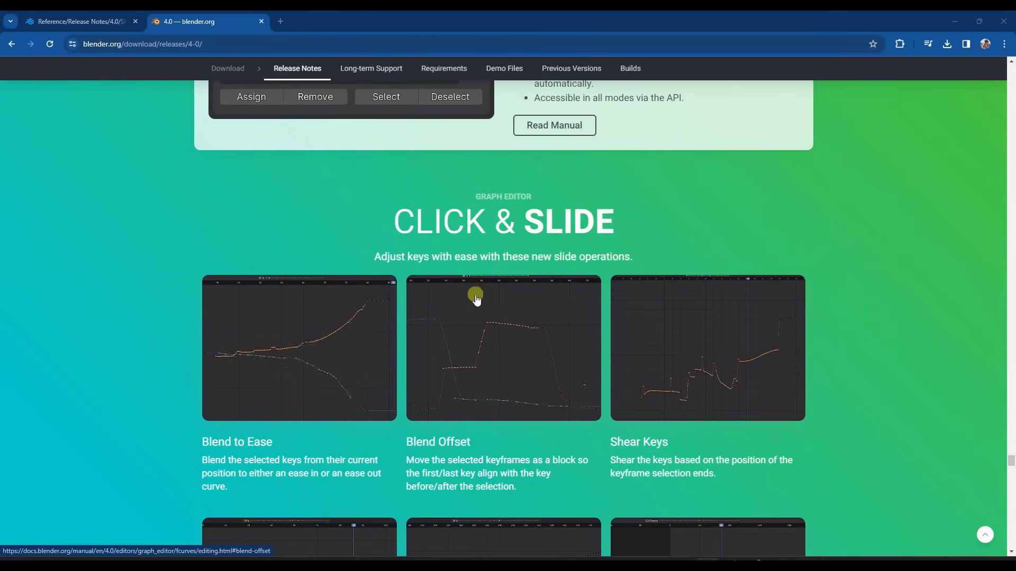
{"action": "scroll", "coordinate": [479, 301], "scroll_direction": "down", "scroll_amount": 1}
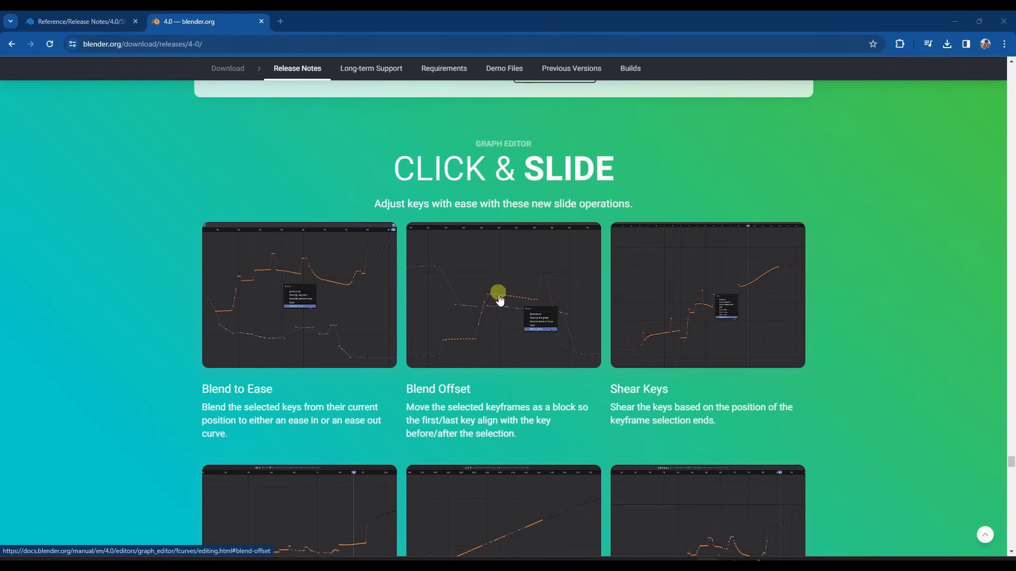
{"action": "scroll", "coordinate": [495, 262], "scroll_direction": "up", "scroll_amount": 1}
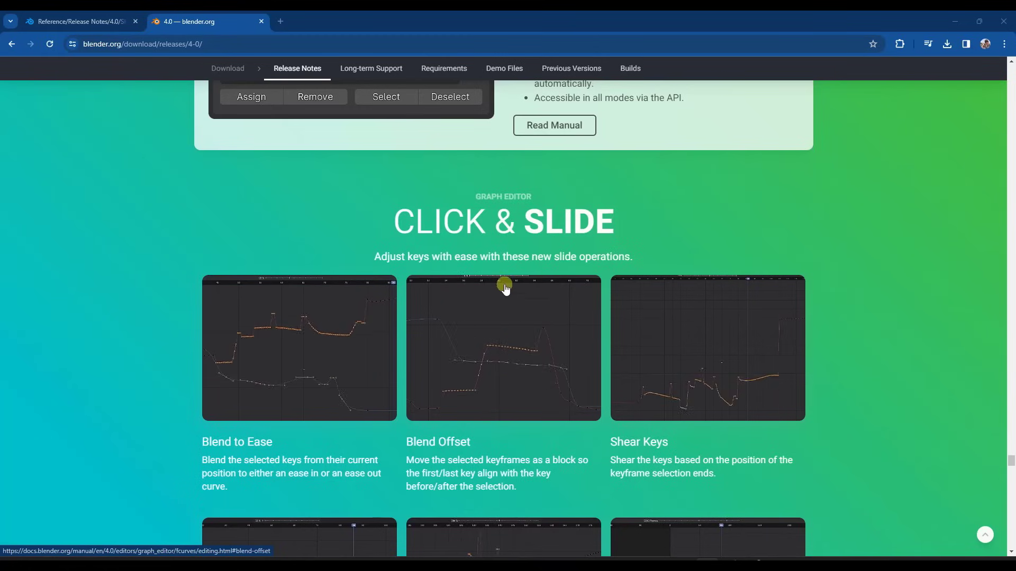
{"action": "scroll", "coordinate": [522, 344], "scroll_direction": "down", "scroll_amount": 4}
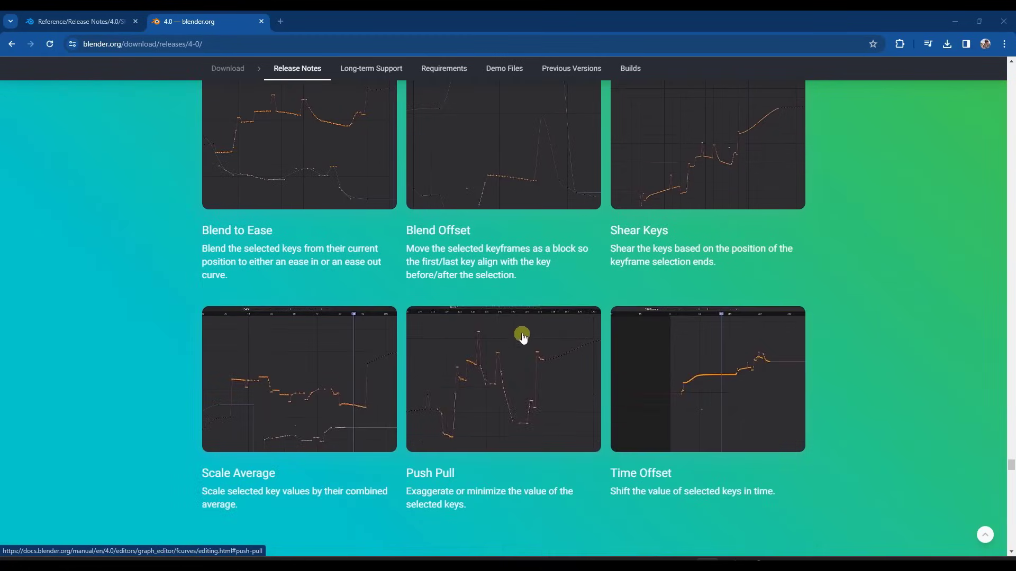
{"action": "scroll", "coordinate": [518, 310], "scroll_direction": "down", "scroll_amount": 6}
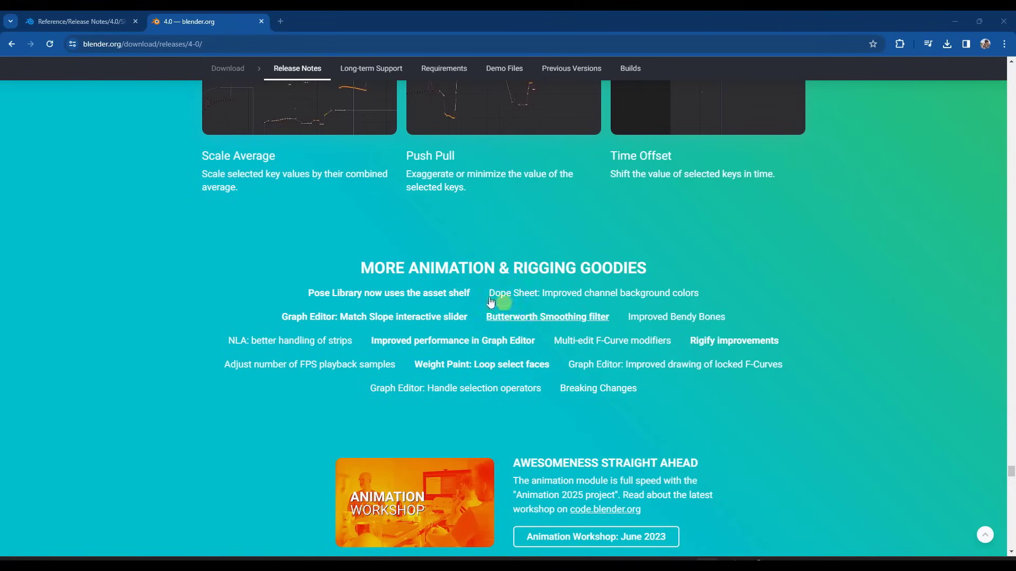
- Review the Human Base Meshes asset bundle, the remaining change lists by category, and the splash artwork section of the release notes
{"action": "scroll", "coordinate": [529, 301], "scroll_direction": "down", "scroll_amount": 8}
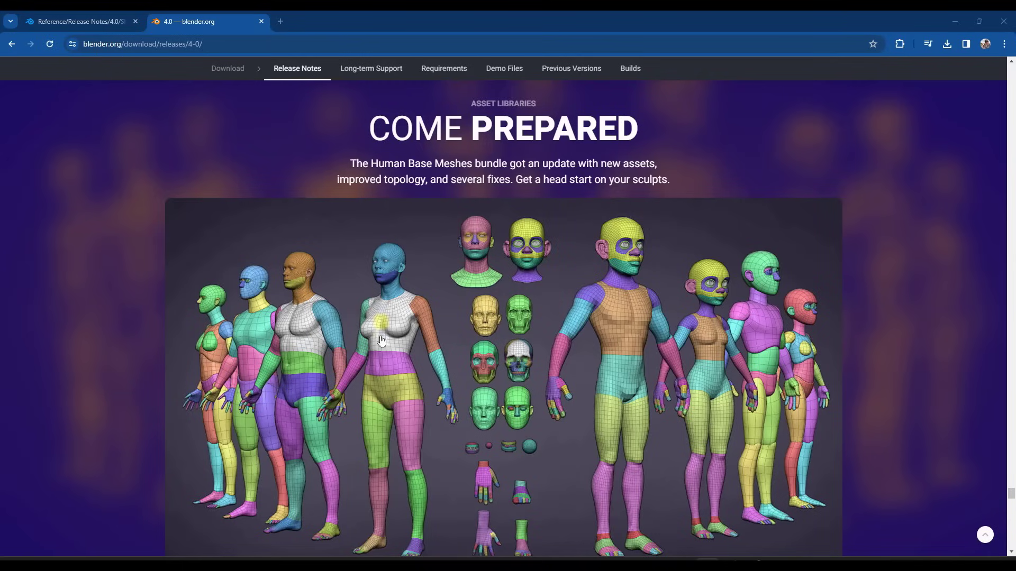
{"action": "scroll", "coordinate": [428, 365], "scroll_direction": "down", "scroll_amount": 1}
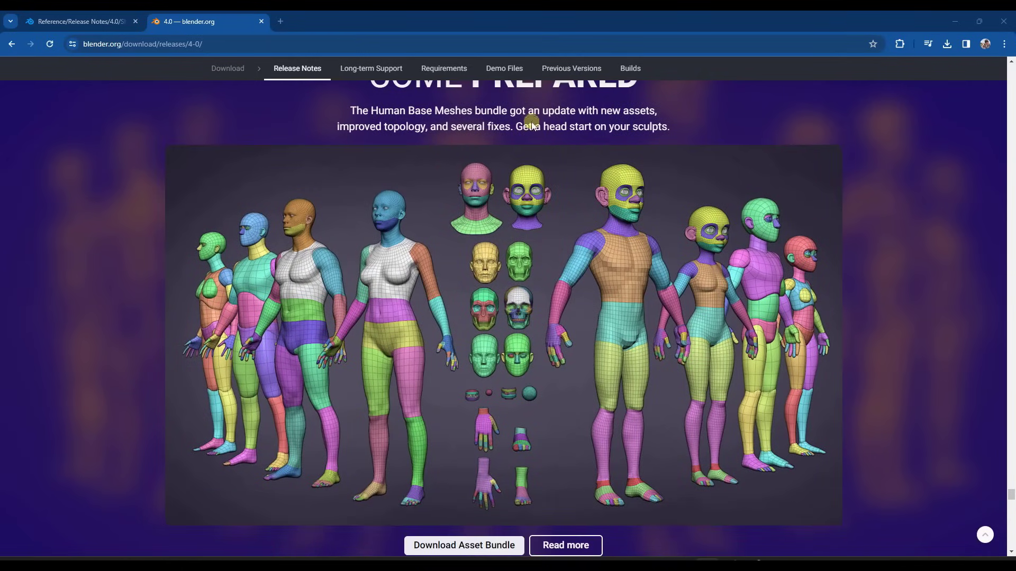
{"action": "scroll", "coordinate": [402, 426], "scroll_direction": "down", "scroll_amount": 2}
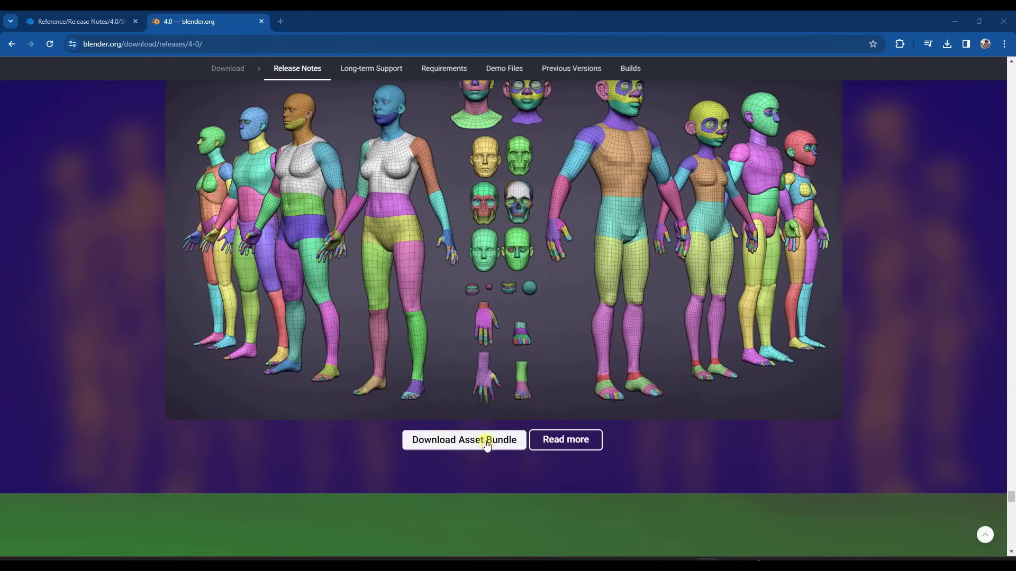
{"action": "scroll", "coordinate": [526, 151], "scroll_direction": "up", "scroll_amount": 1}
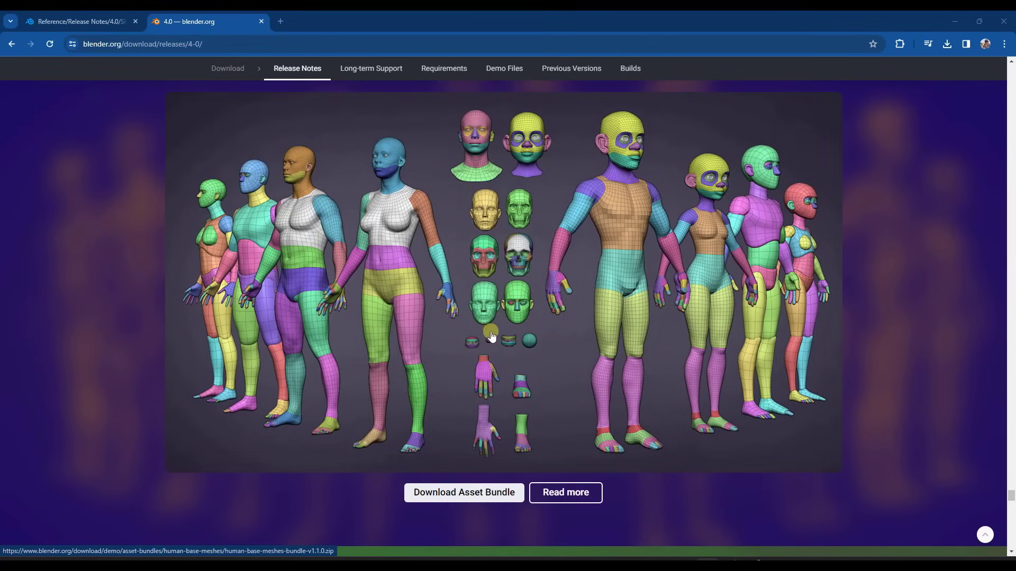
{"action": "scroll", "coordinate": [493, 339], "scroll_direction": "down", "scroll_amount": 20}
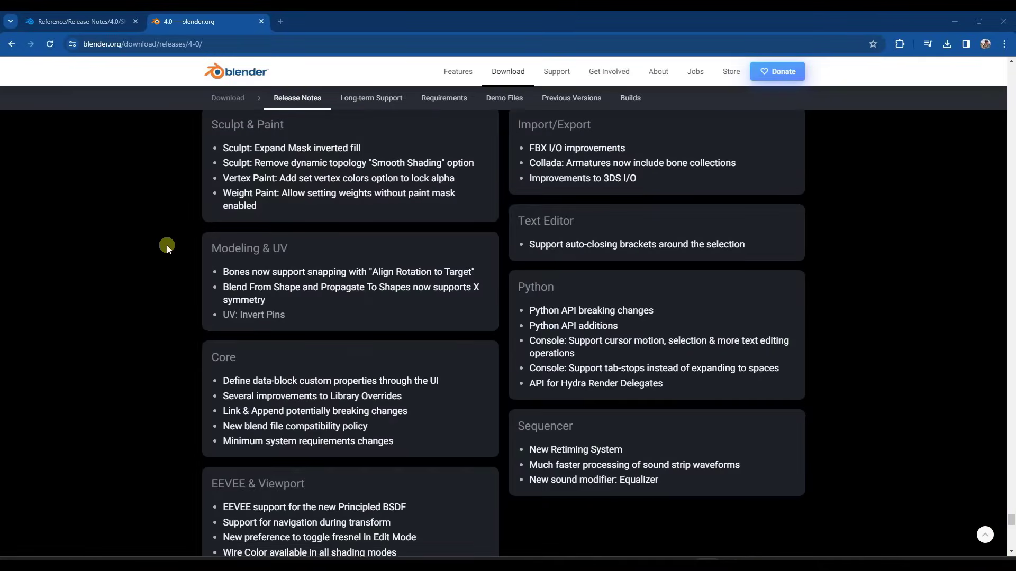
{"action": "scroll", "coordinate": [513, 220], "scroll_direction": "down", "scroll_amount": 2}
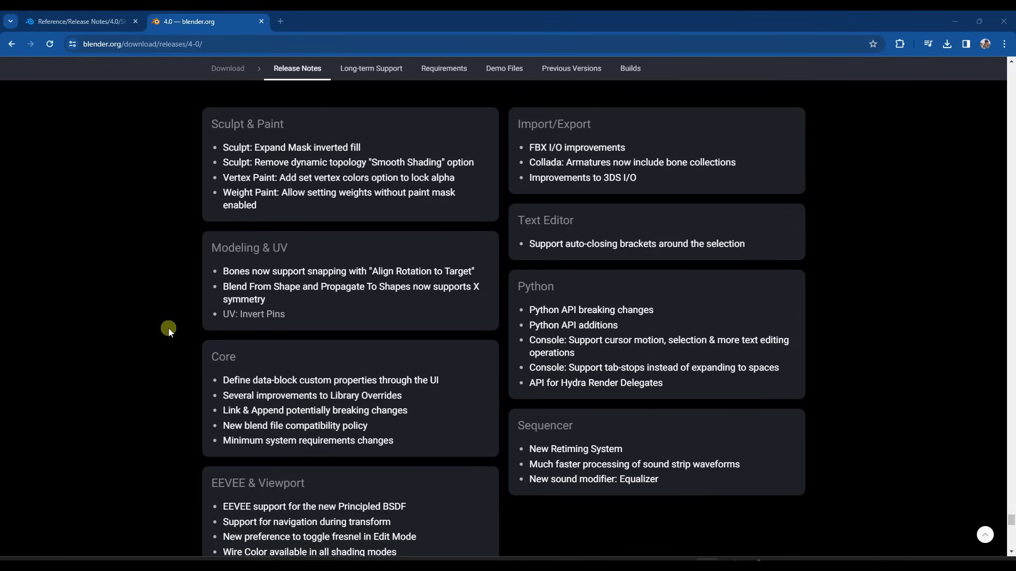
{"action": "scroll", "coordinate": [168, 327], "scroll_direction": "down", "scroll_amount": 1}
{"action": "scroll", "coordinate": [141, 348], "scroll_direction": "down", "scroll_amount": 1}
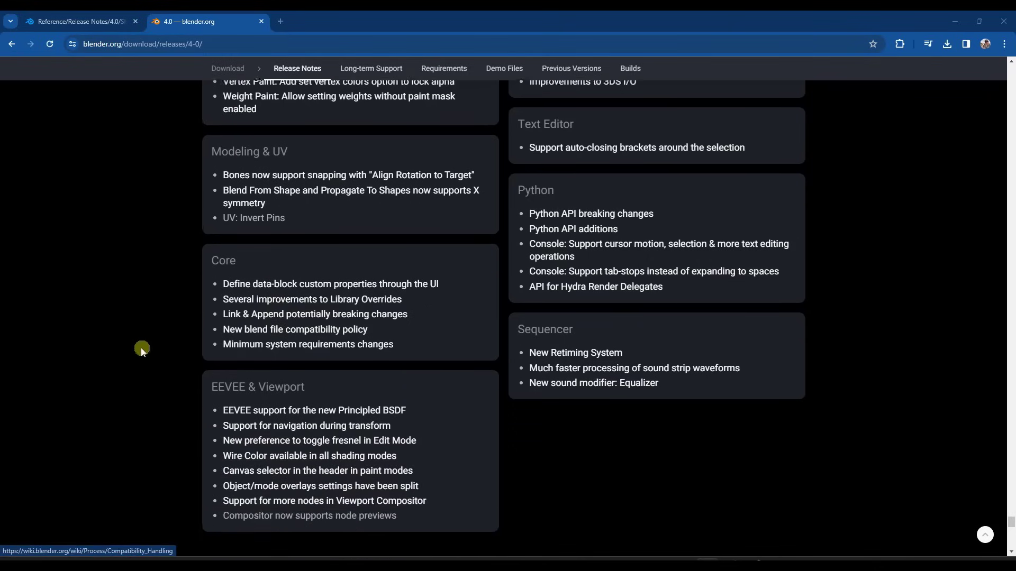
{"action": "scroll", "coordinate": [166, 283], "scroll_direction": "down", "scroll_amount": 3}
{"action": "scroll", "coordinate": [179, 254], "scroll_direction": "down", "scroll_amount": 6}
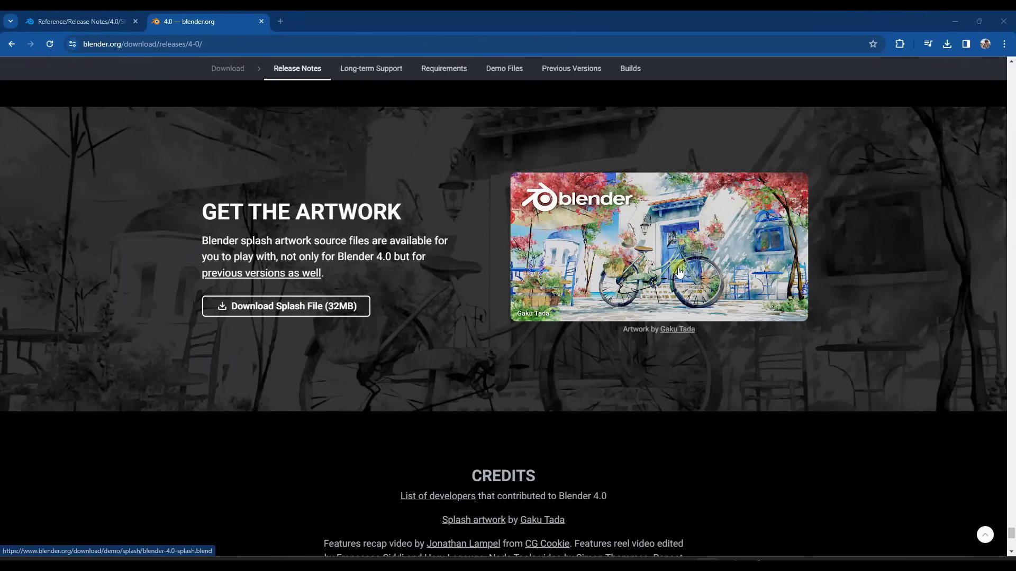